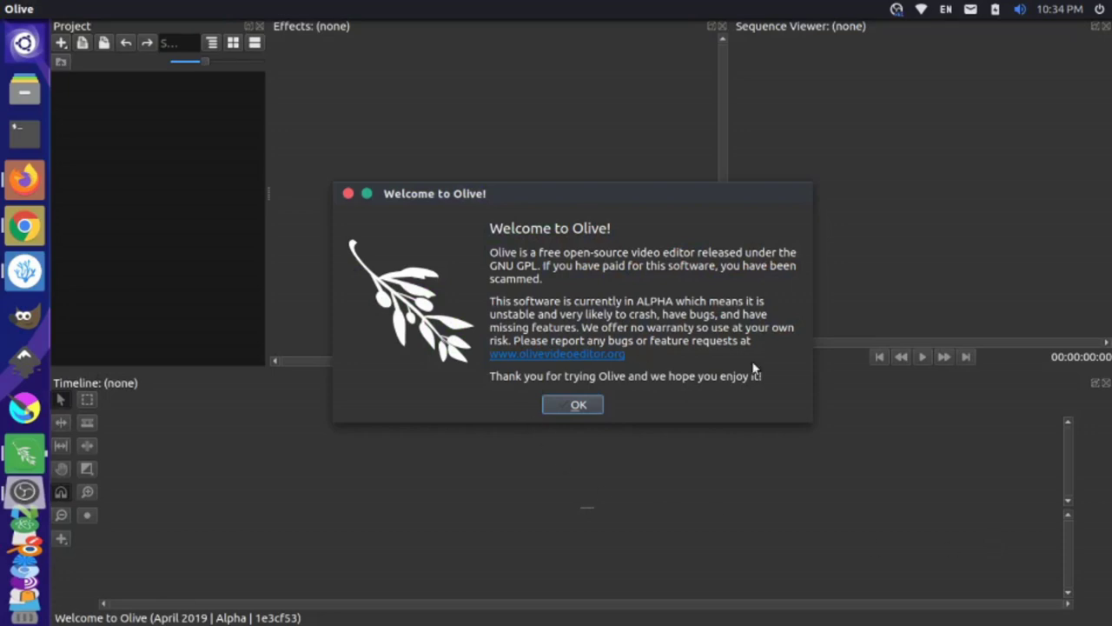
- Dismiss the Olive welcome message, switch to Firefox on the pexels.com/videos page and highlight that site address
click(572, 405)
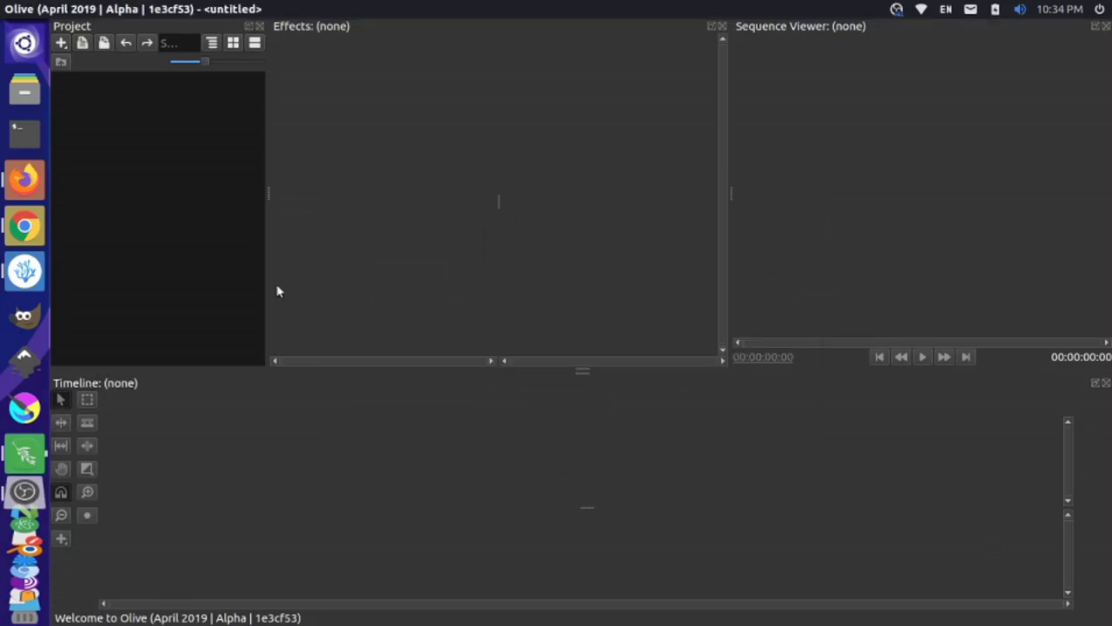
click(25, 179)
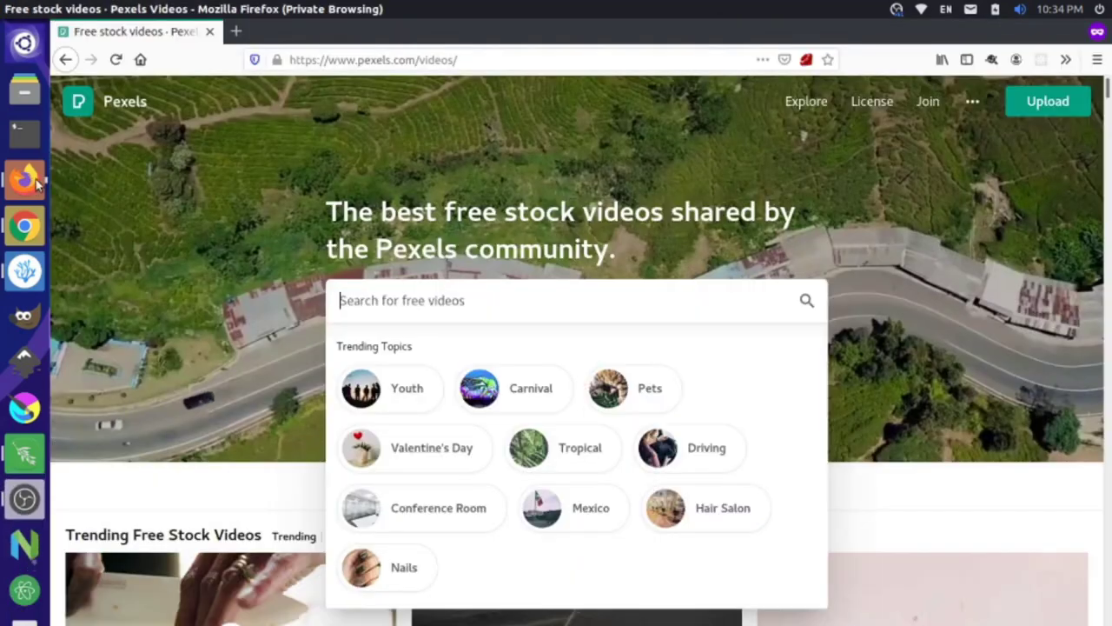
click(376, 205)
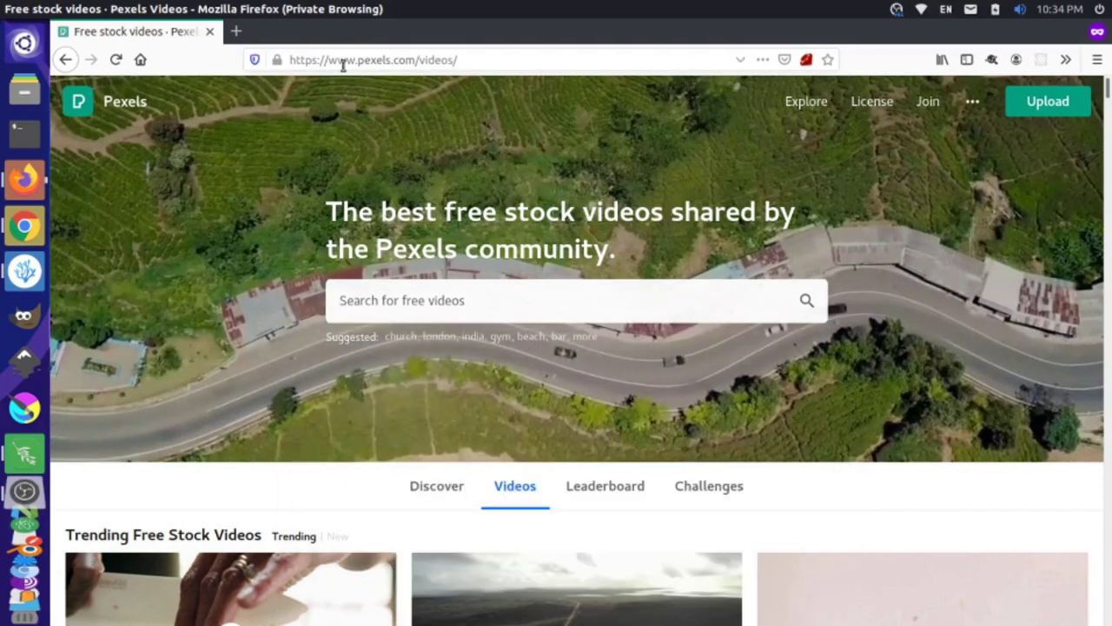
drag(358, 61, 460, 61)
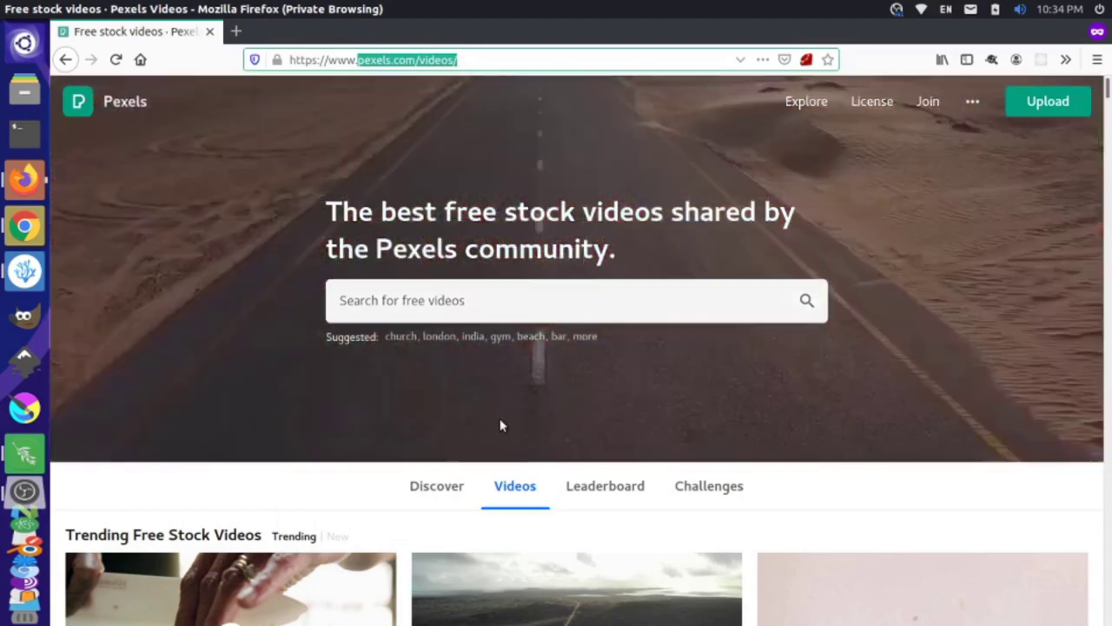
- Browse the trending free stock videos and open the Person Driving A Motorcycle clip
scroll(500, 424, down, 3)
scroll(501, 424, down, 13)
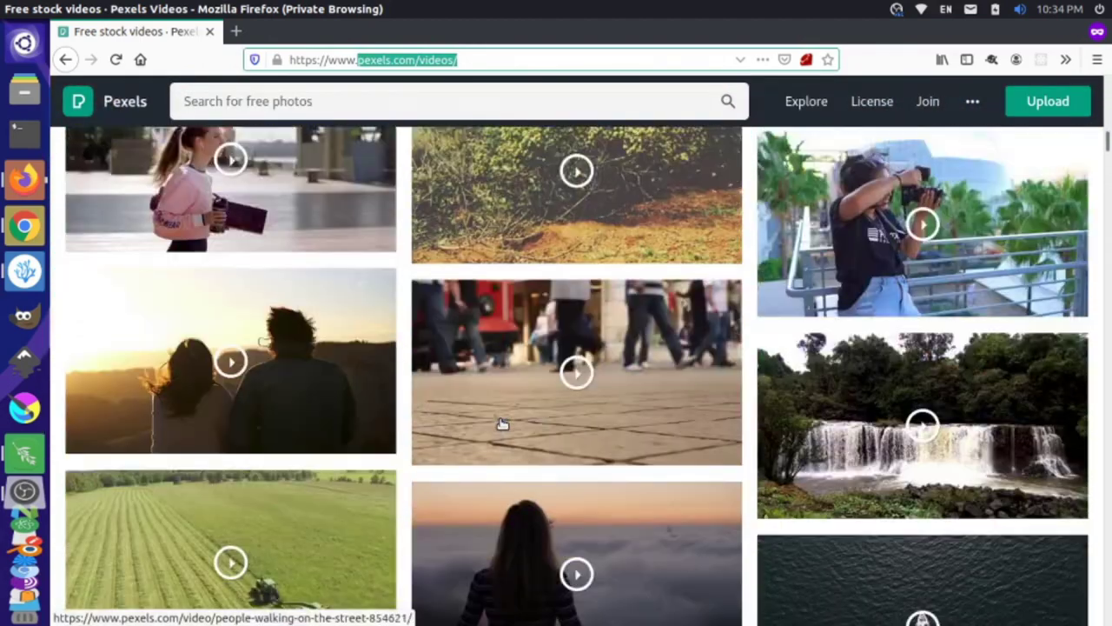
scroll(501, 424, down, 13)
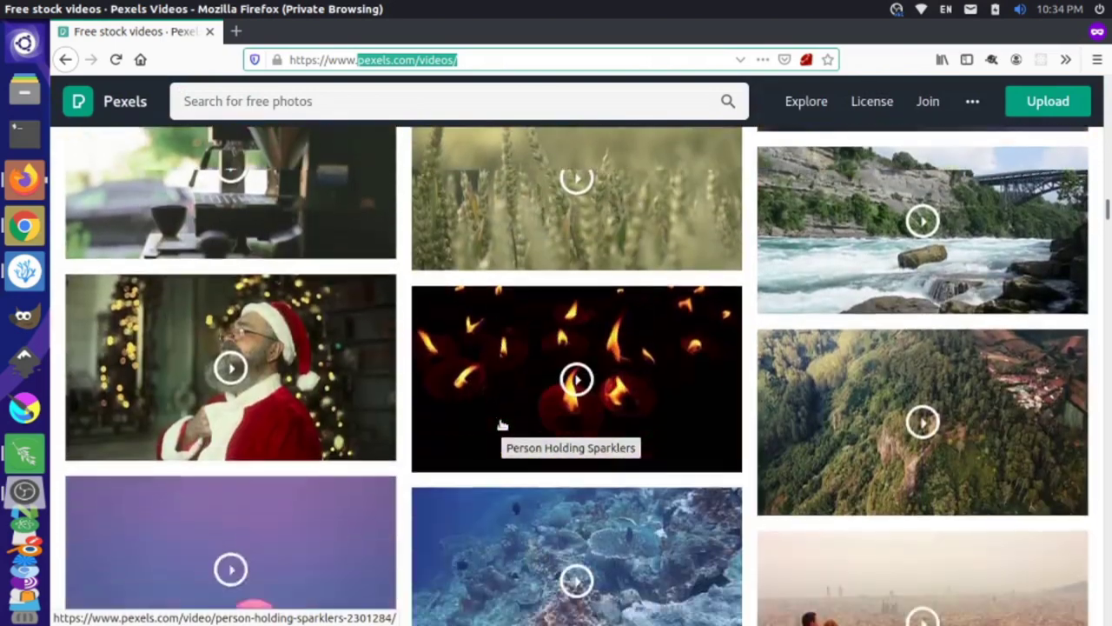
scroll(501, 421, down, 2)
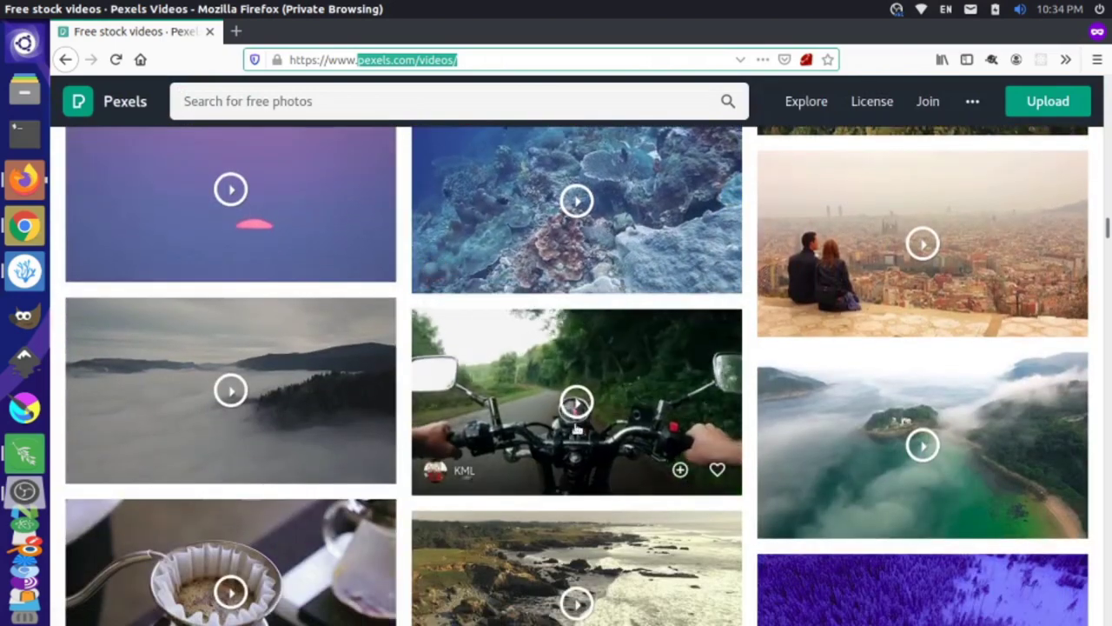
click(618, 393)
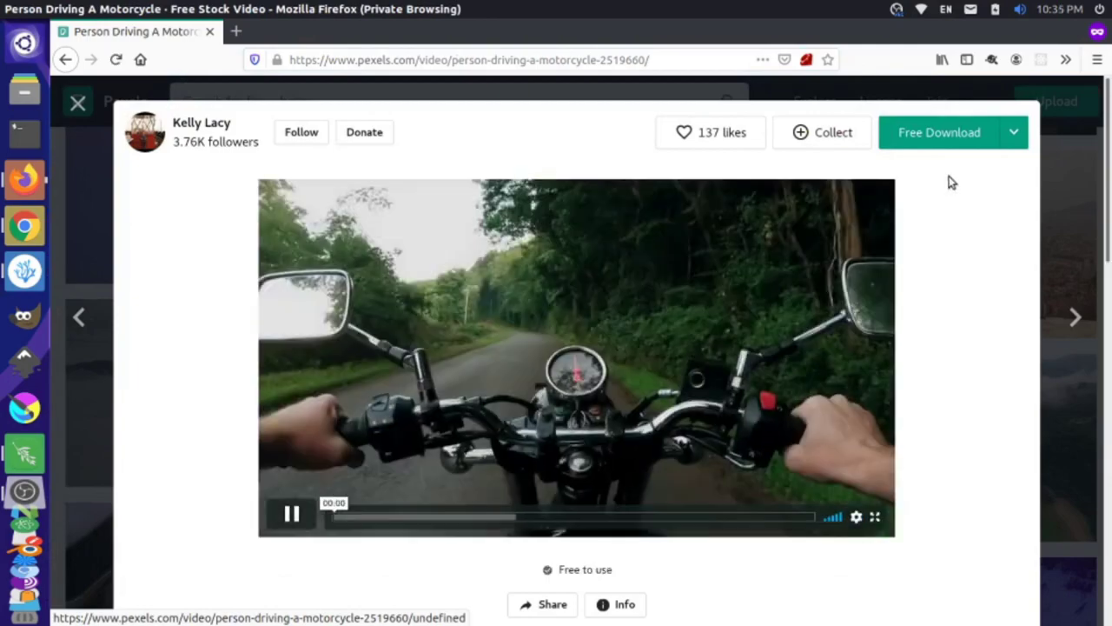
- Download the motorcycle clip by saving Pexels Videos 2519660.mp4 to disk, and return to the video list
click(947, 135)
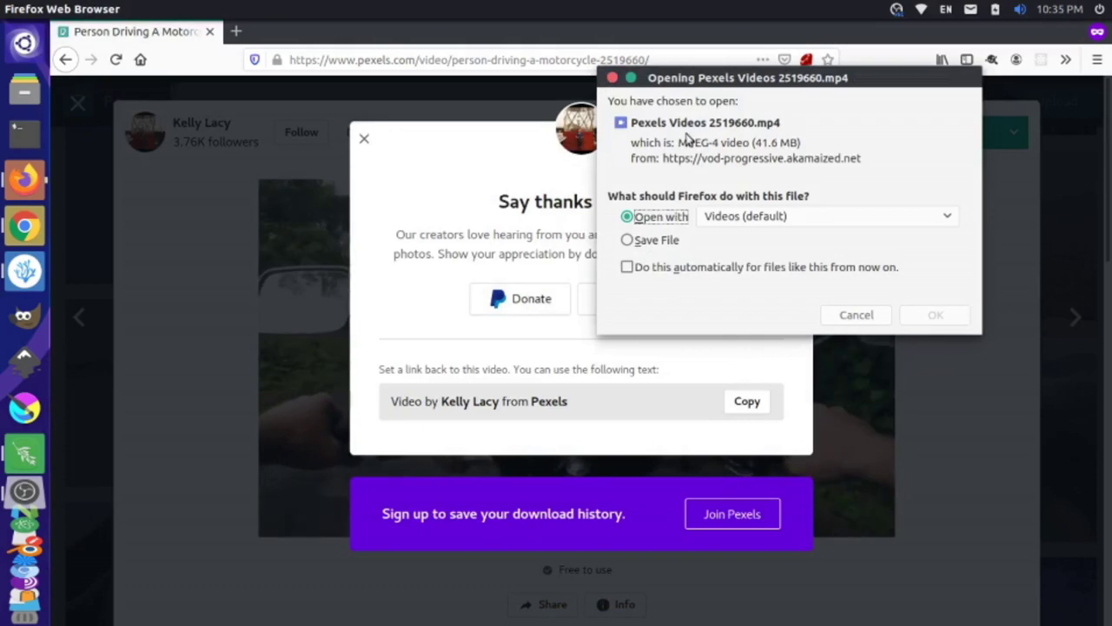
drag(763, 77, 882, 19)
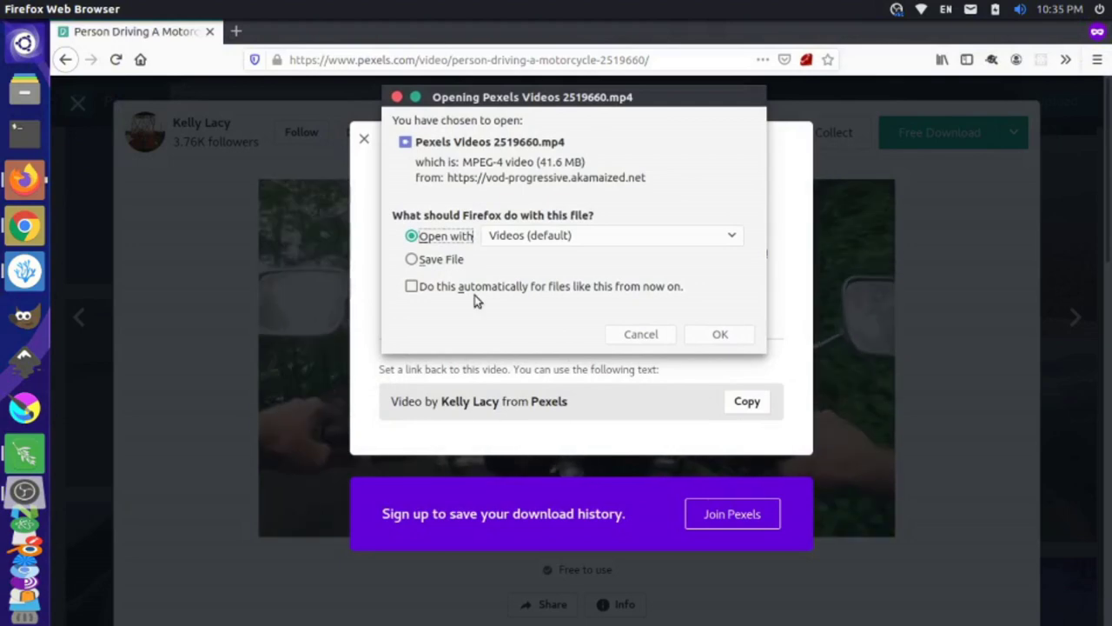
click(458, 263)
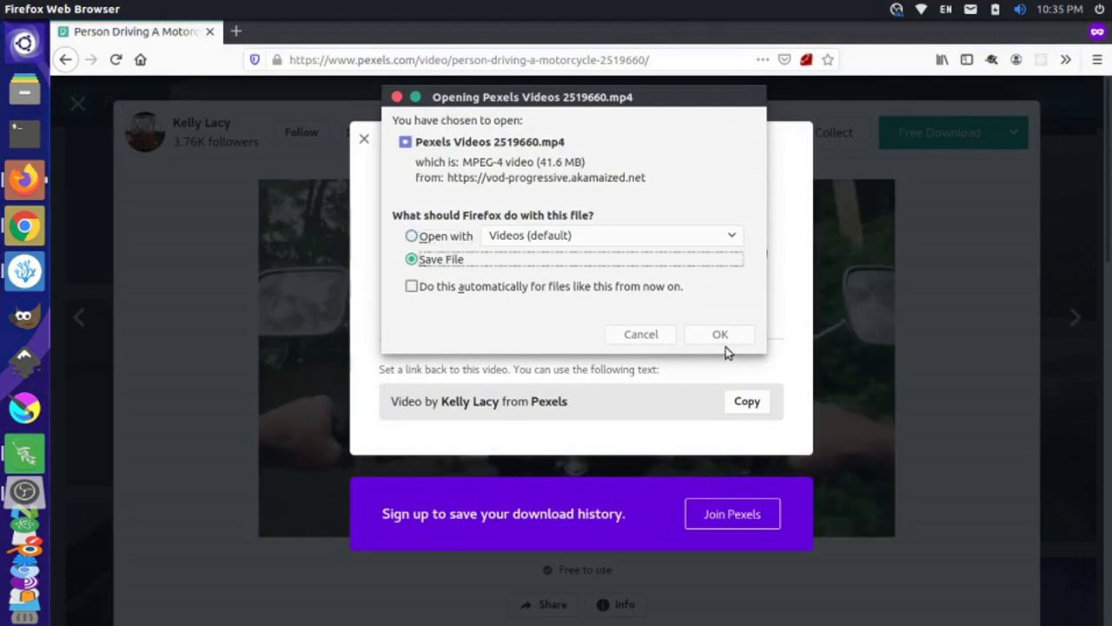
click(724, 339)
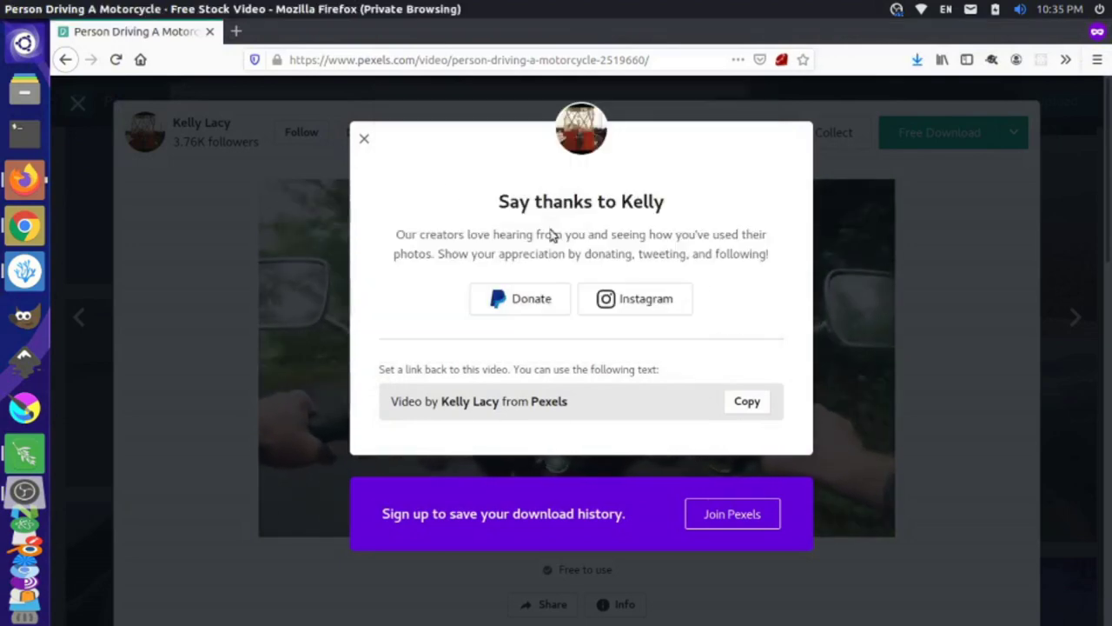
click(364, 139)
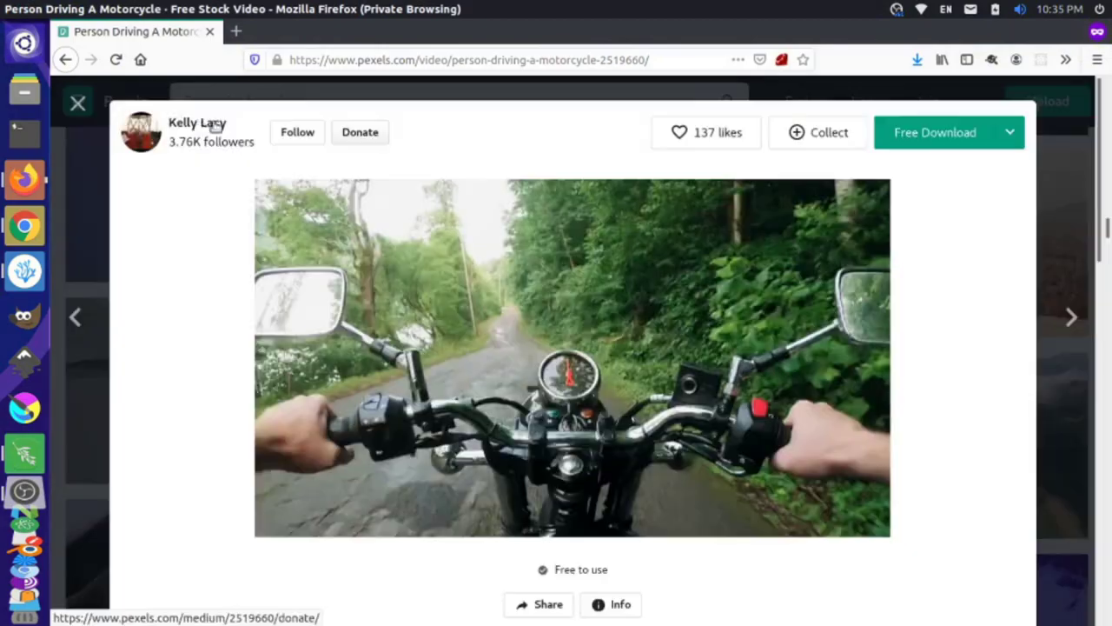
click(79, 105)
- Browse further through the stock videos and open the Cropland clip of a reddish grain field
scroll(618, 413, down, 10)
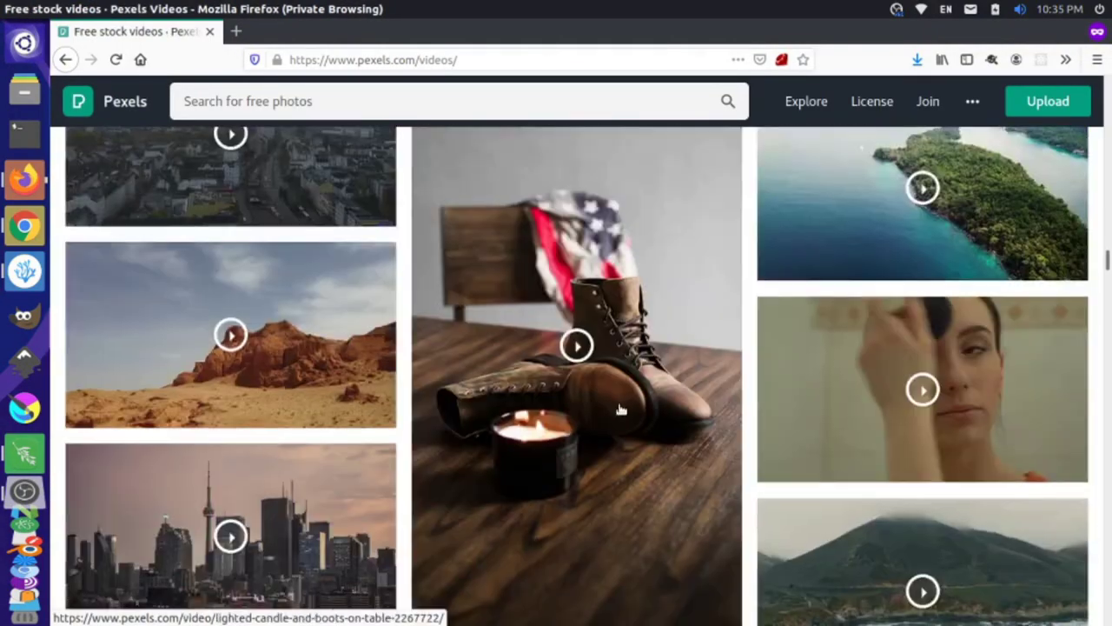
scroll(619, 408, down, 20)
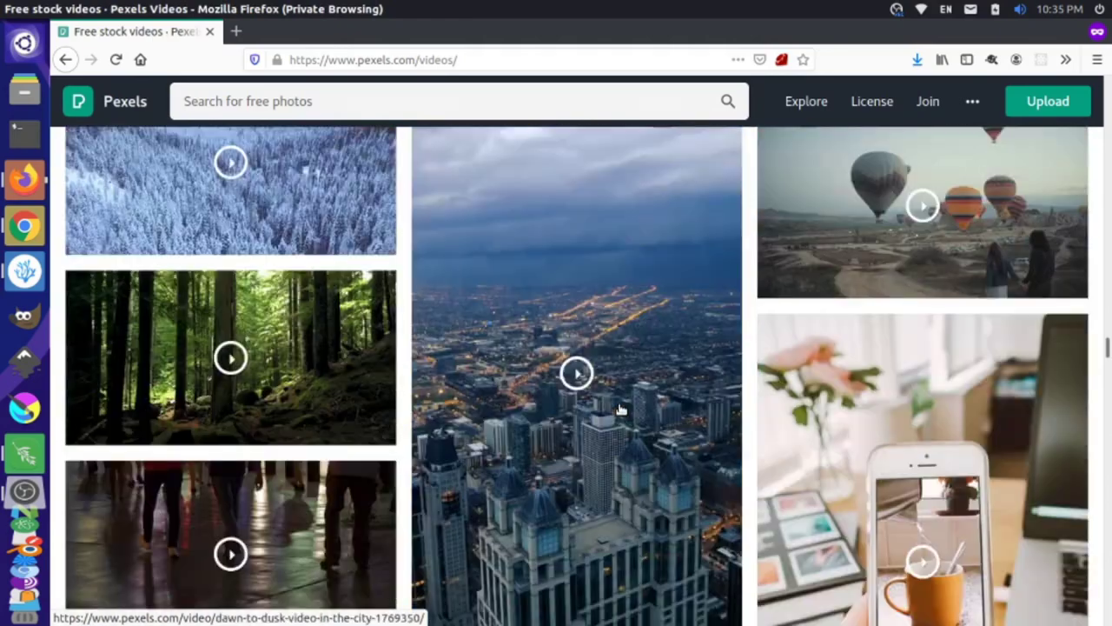
scroll(619, 409, down, 20)
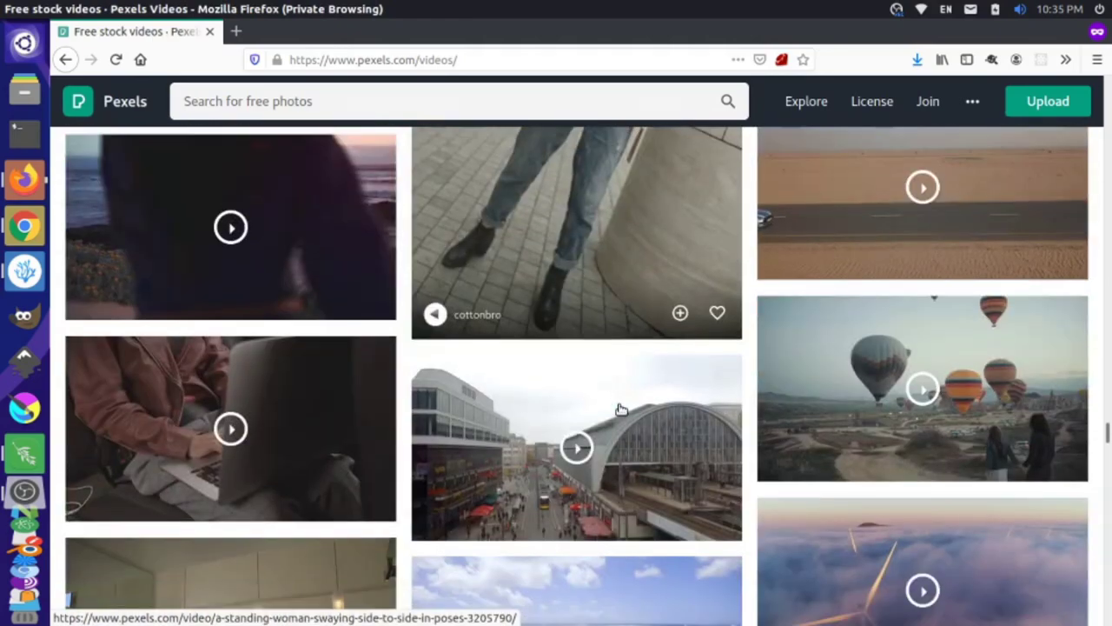
scroll(620, 409, down, 15)
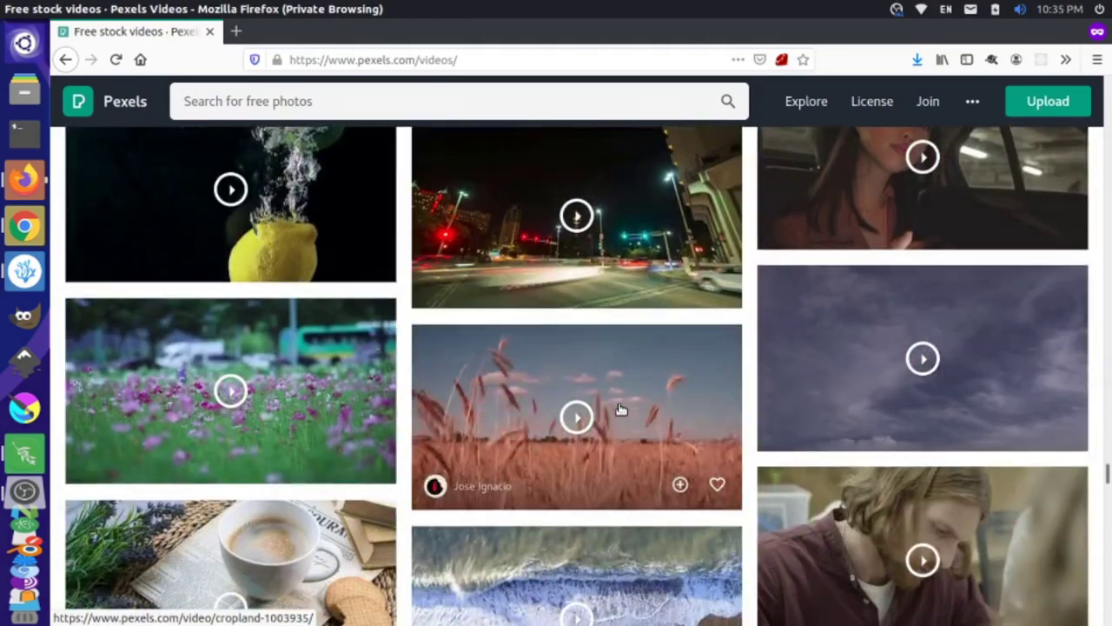
scroll(621, 408, down, 1)
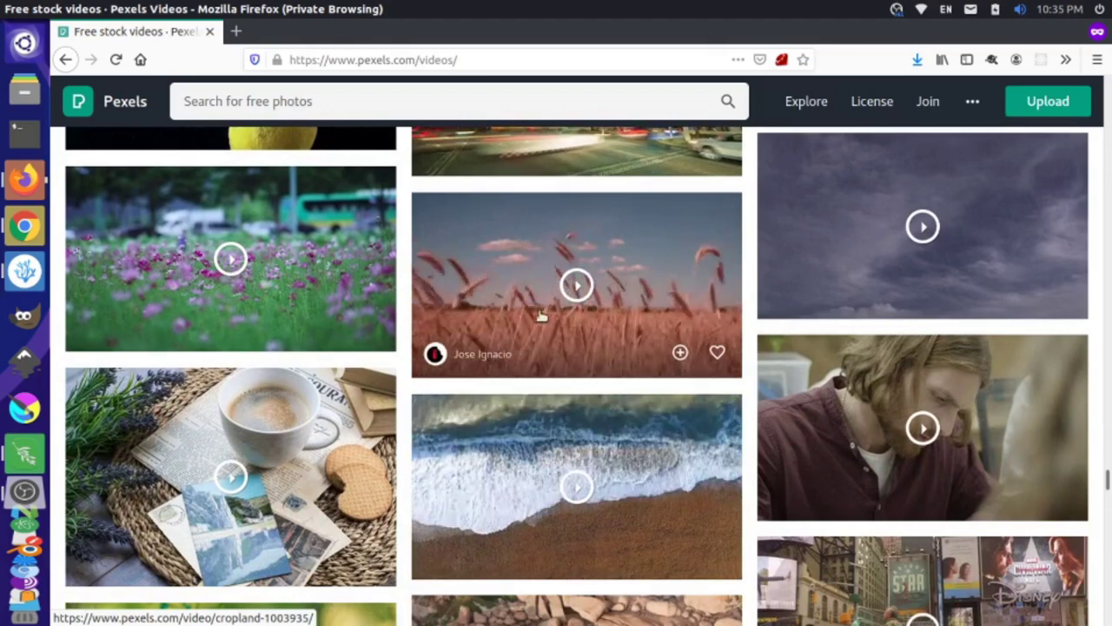
click(587, 269)
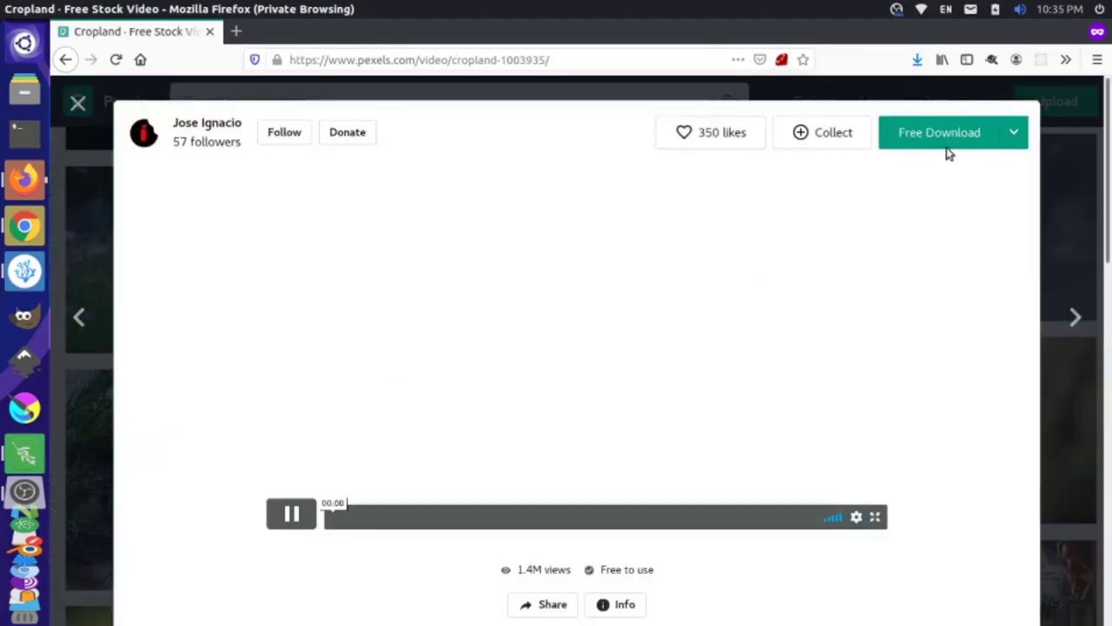
- Download the Cropland clip by saving Pexels Videos 1003935.mp4 to disk, and return to the video list
click(945, 133)
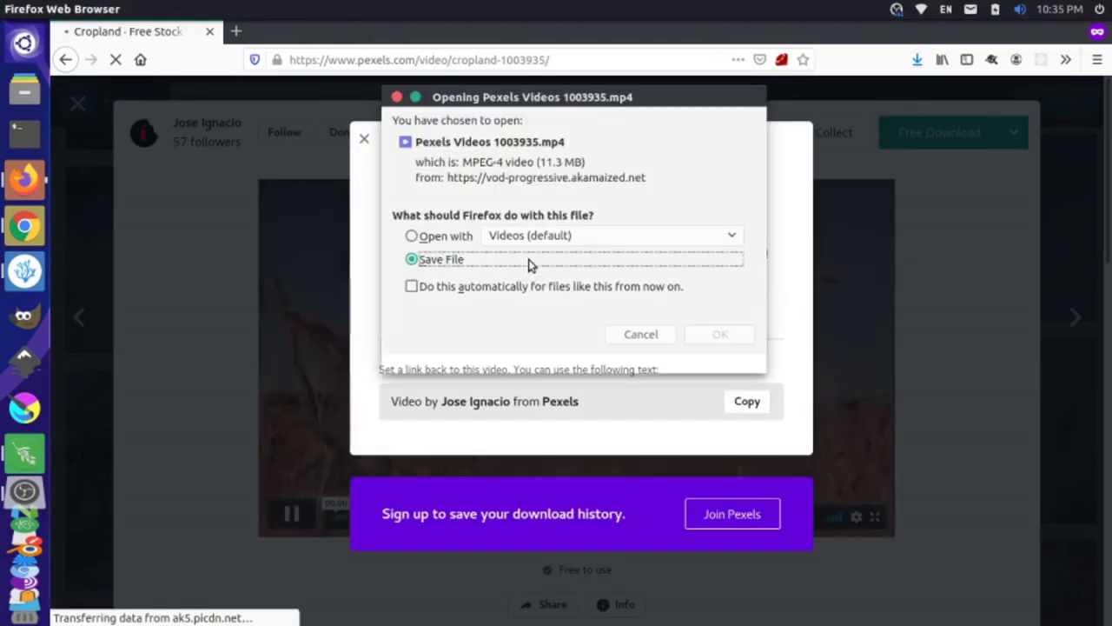
click(721, 335)
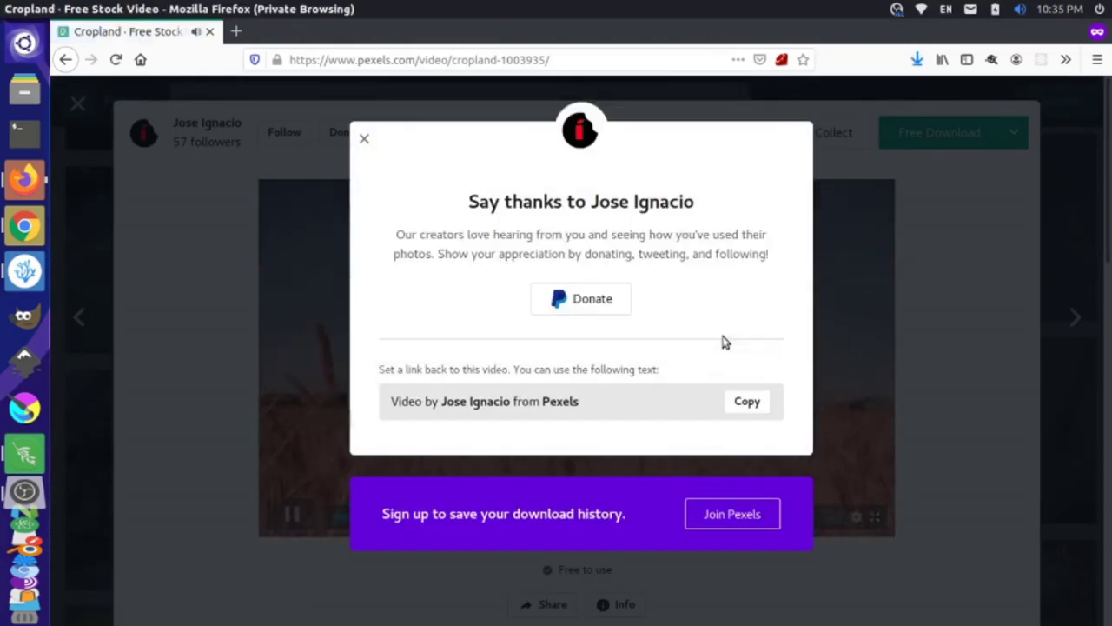
click(364, 139)
key(Escape)
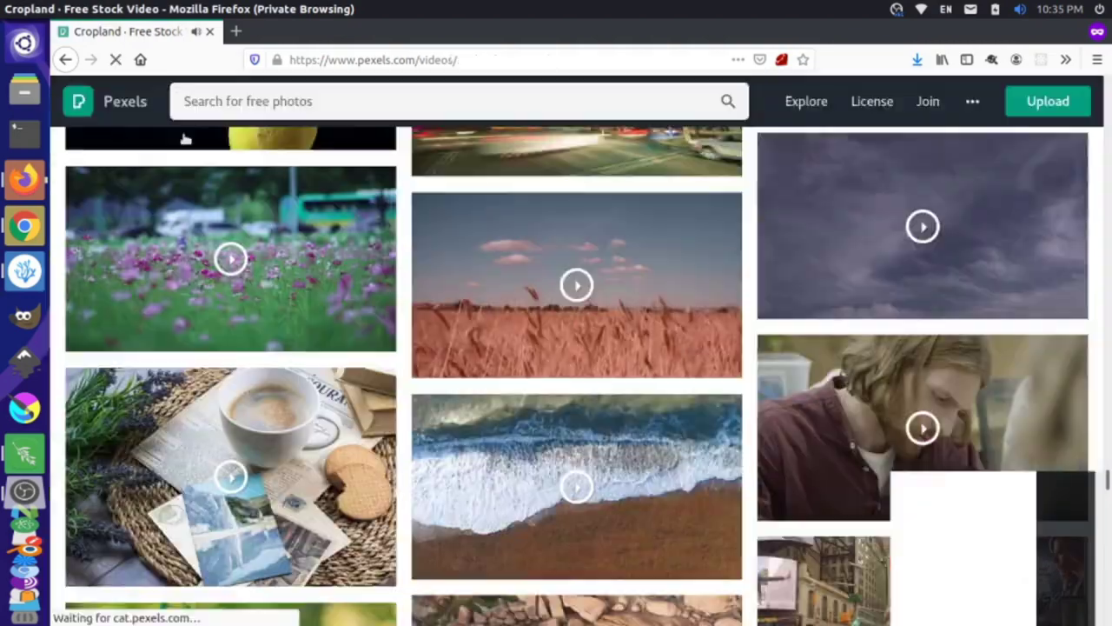
- Open the Times Square in New York City clip and download it as video.mp4, saving the file to disk
scroll(574, 434, down, 5)
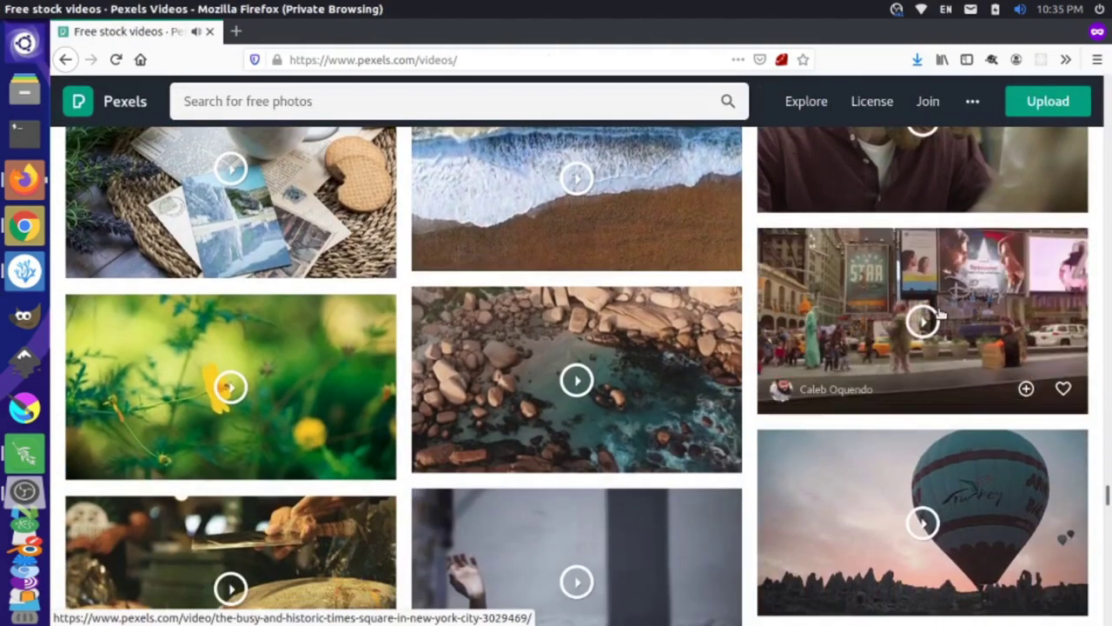
click(995, 301)
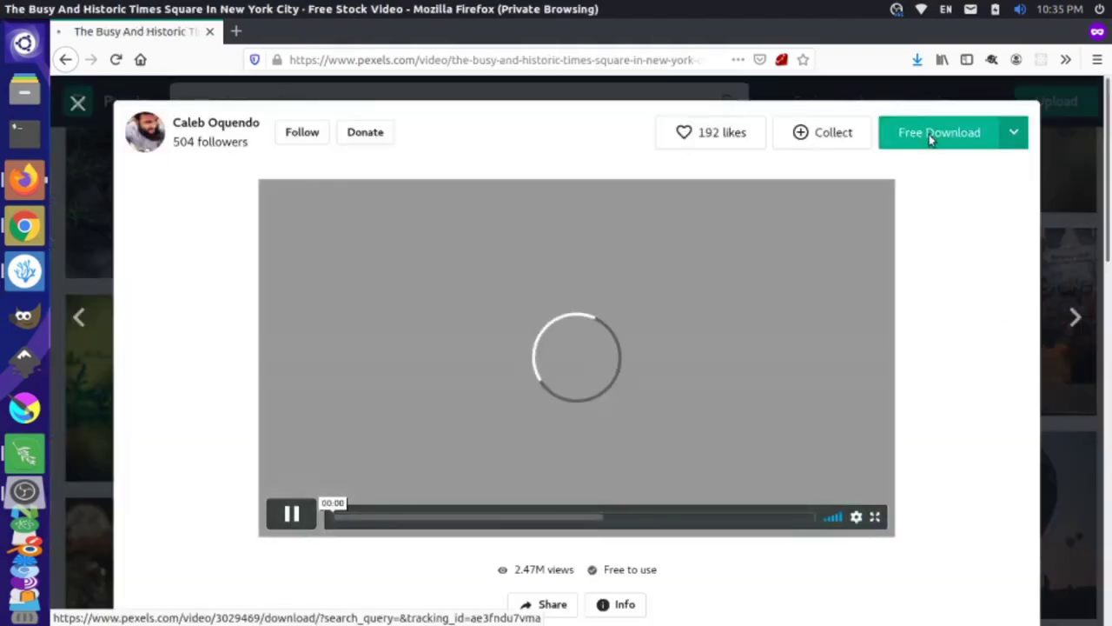
click(932, 135)
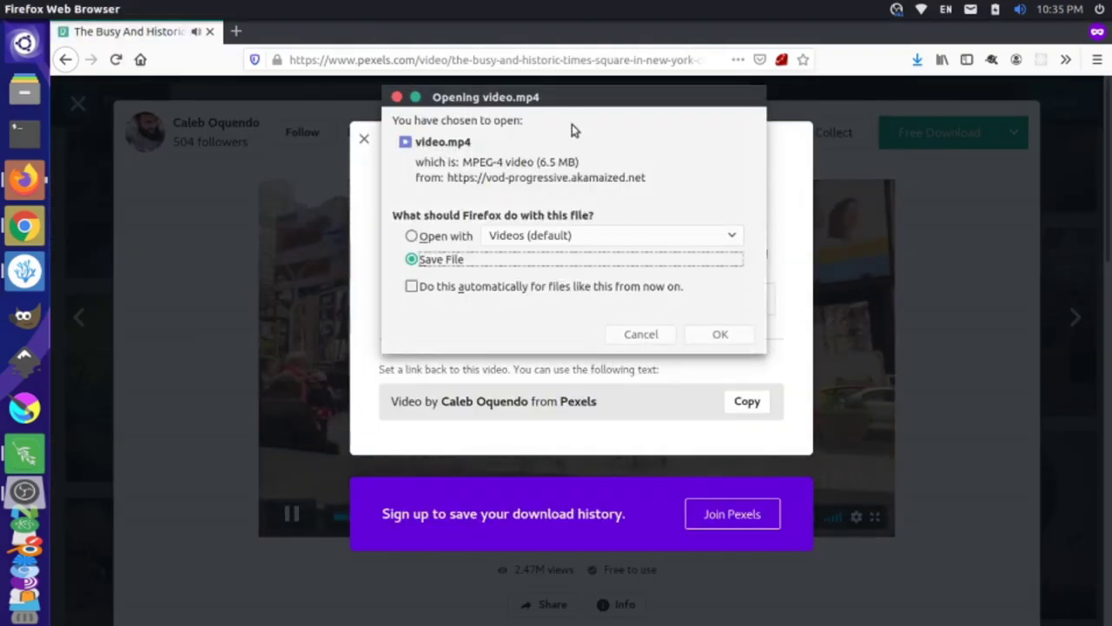
drag(582, 102, 887, 80)
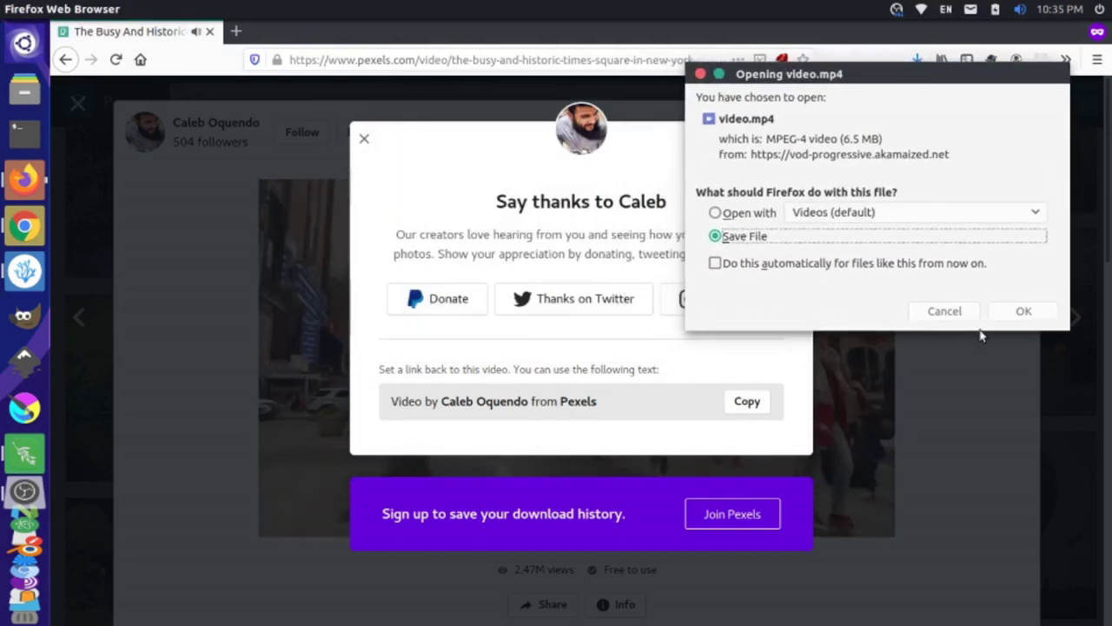
click(1021, 312)
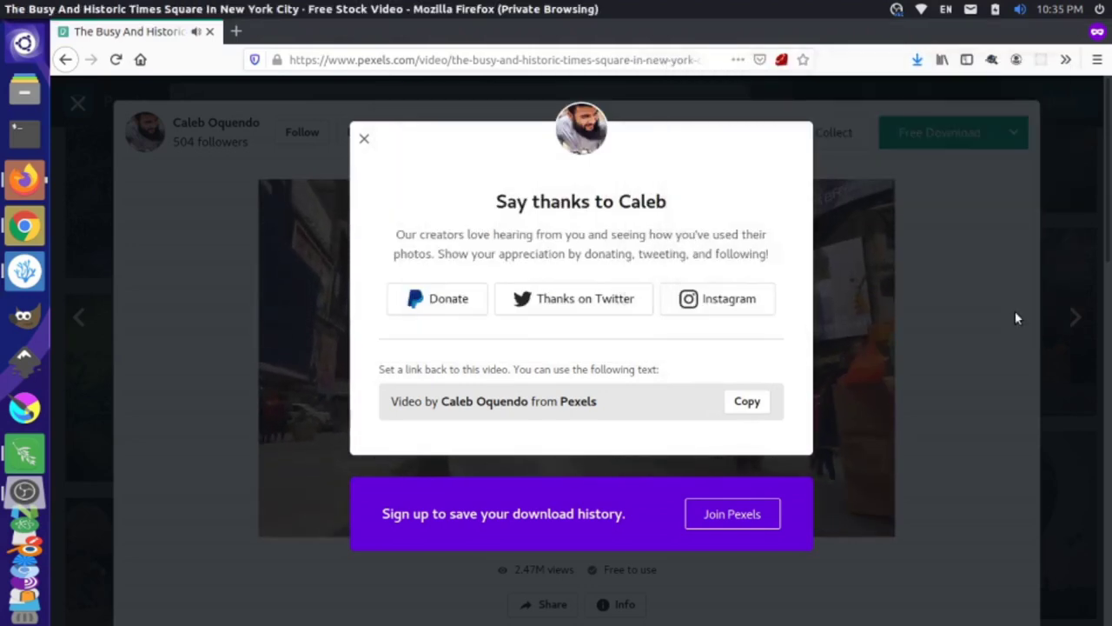
- Switch to Olive and import Pexels Videos 1003935.mp4, Pexels Videos 2519660.mp4 and video.mp4 from Downloads into the project
click(24, 452)
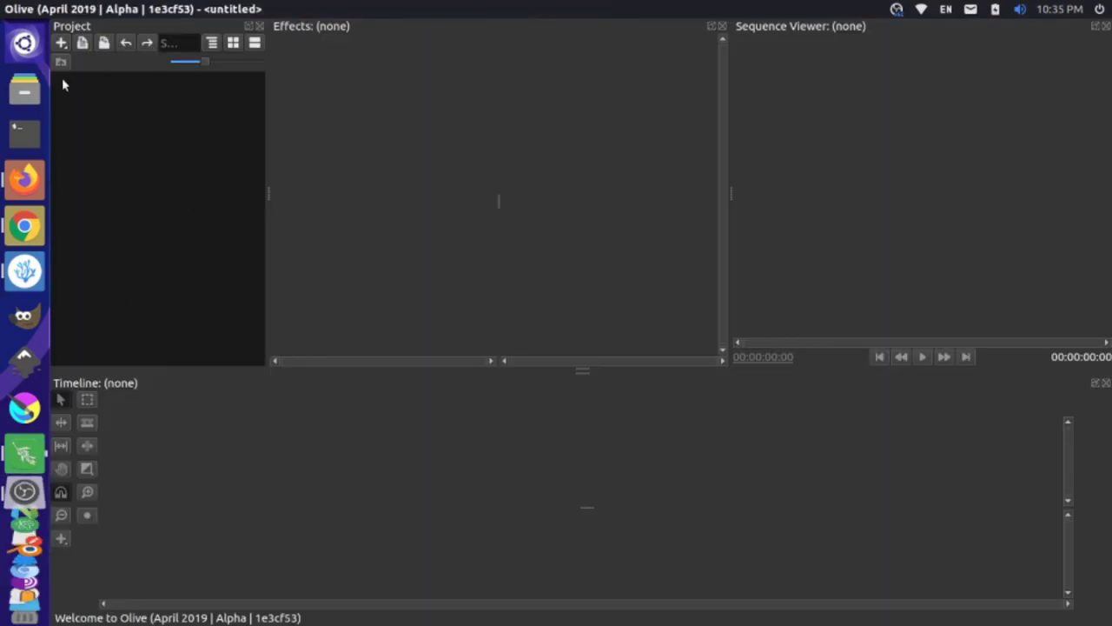
right_click(85, 120)
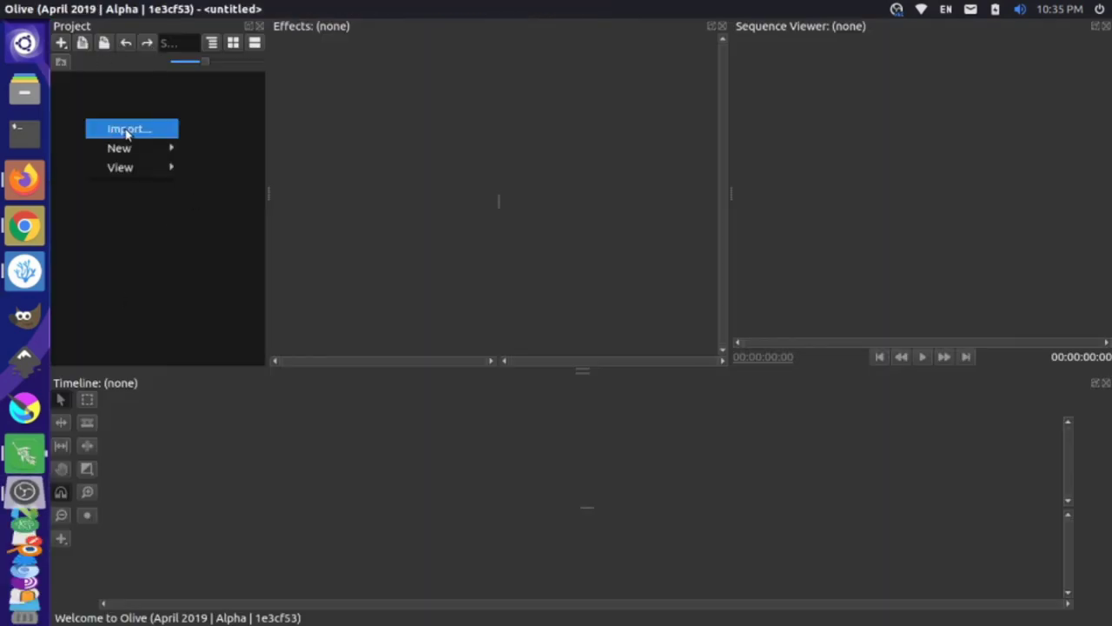
click(128, 131)
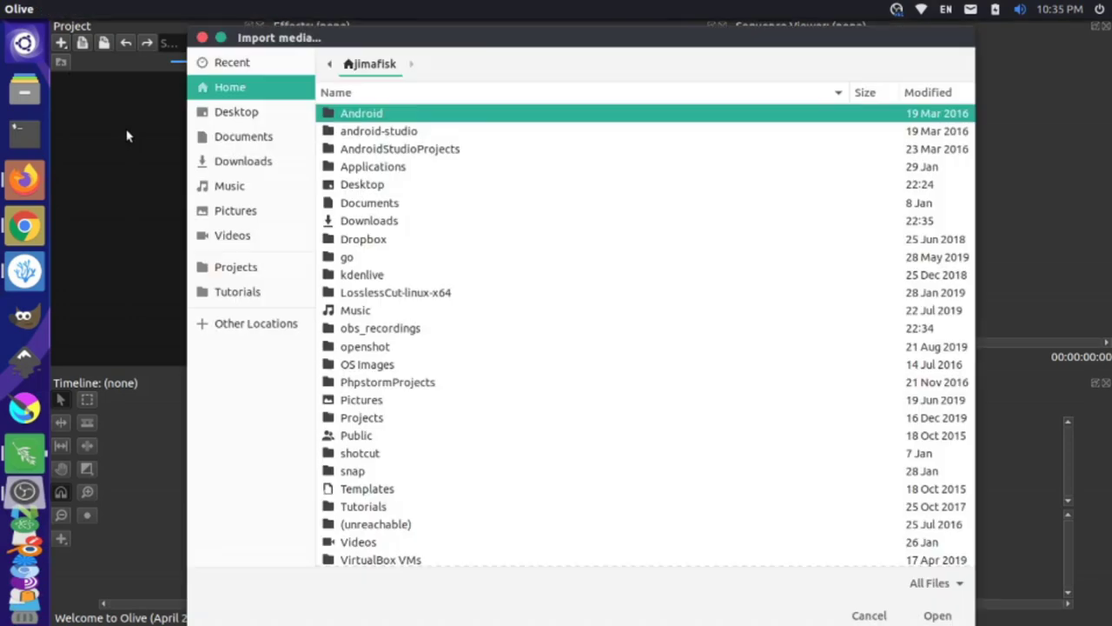
click(251, 148)
click(250, 159)
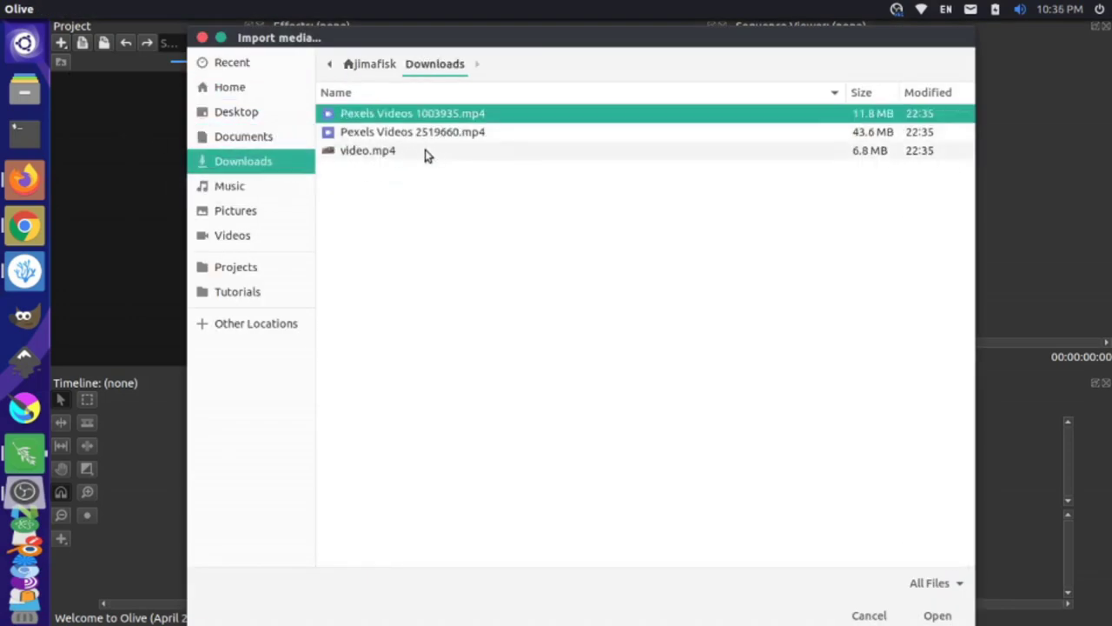
shift+click(376, 151)
click(933, 615)
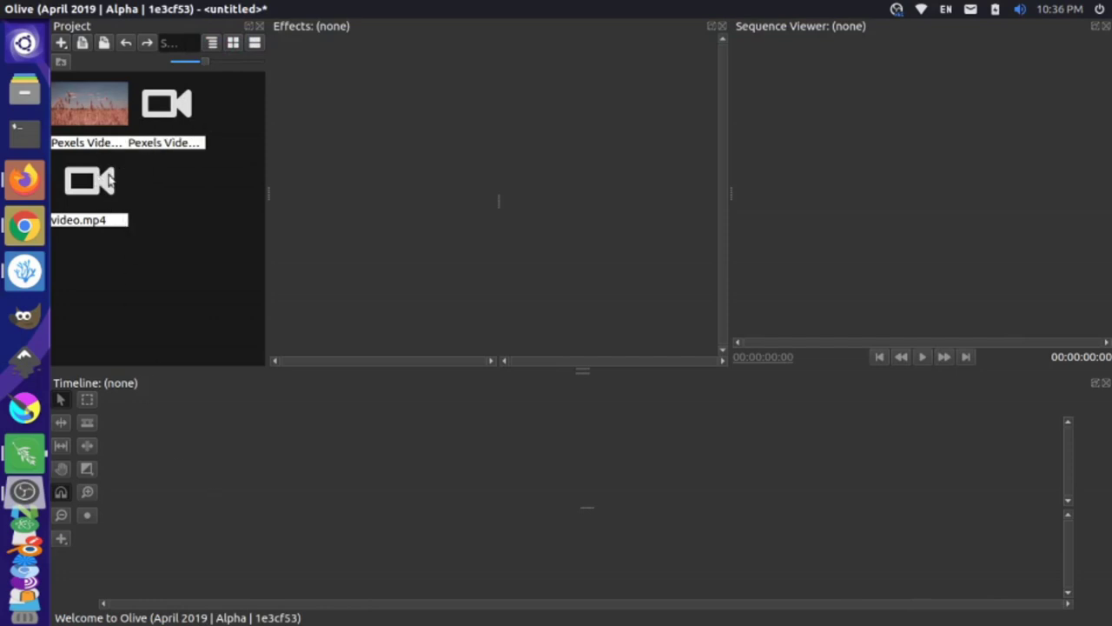
- Place video.mp4, Pexels Videos 1003935.mp4 and Pexels Videos 2519660.mp4 end to end on the timeline in that order
drag(109, 180, 194, 456)
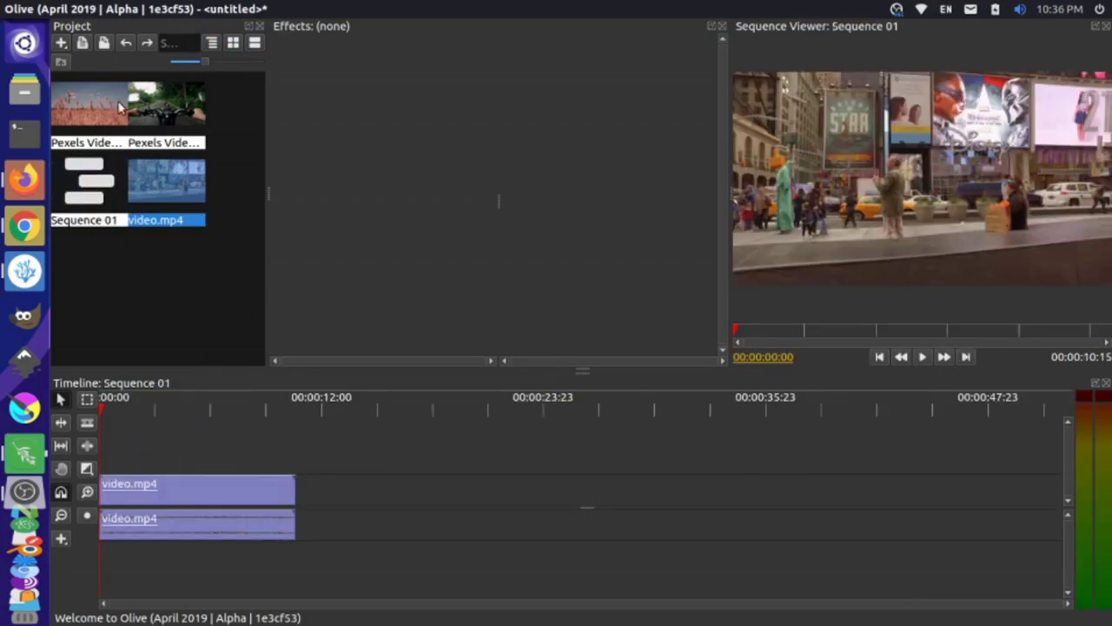
drag(107, 105, 334, 496)
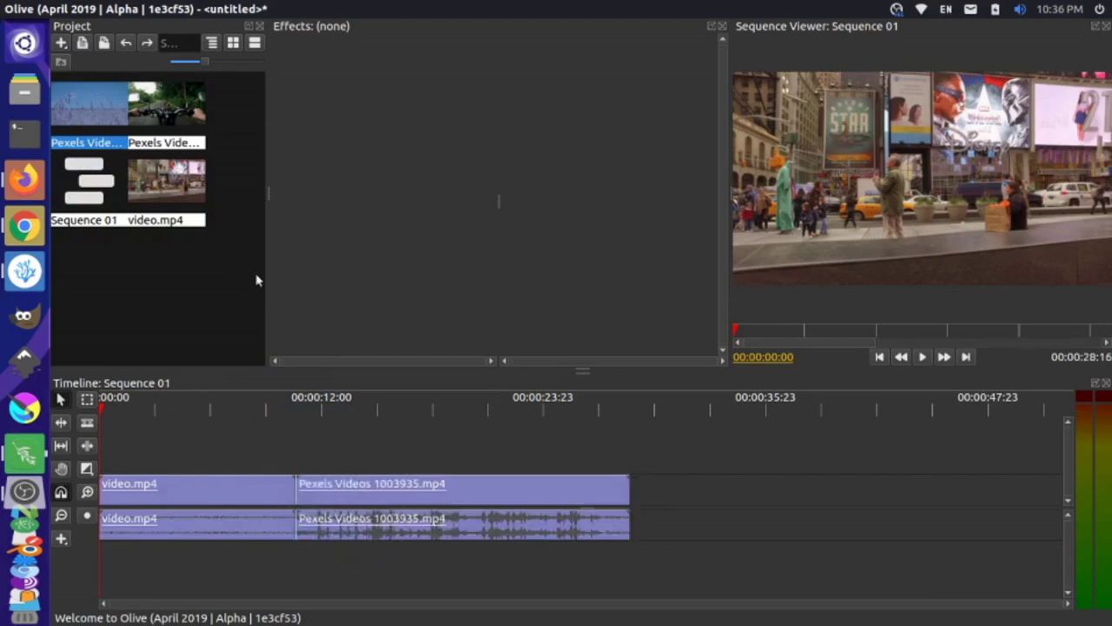
drag(165, 111, 682, 506)
- Preview the sequence around the cut between video.mp4 and the Cropland clip
drag(281, 411, 323, 410)
key(space)
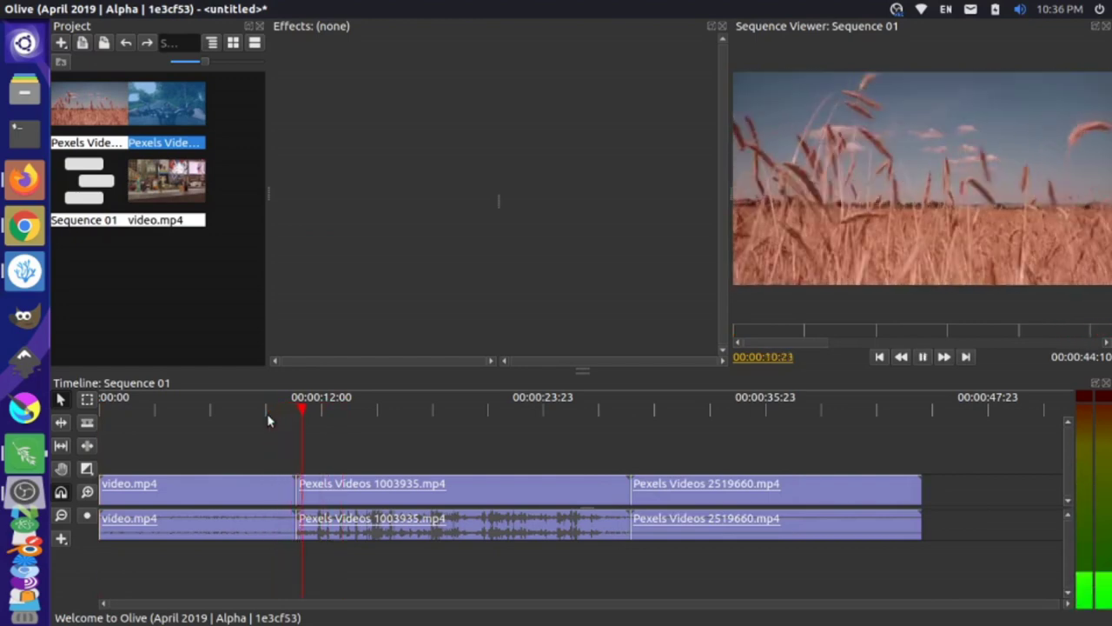
- Preview the sequence around the cut between Pexels Videos 1003935.mp4 and Pexels Videos 2519660.mp4
key(space)
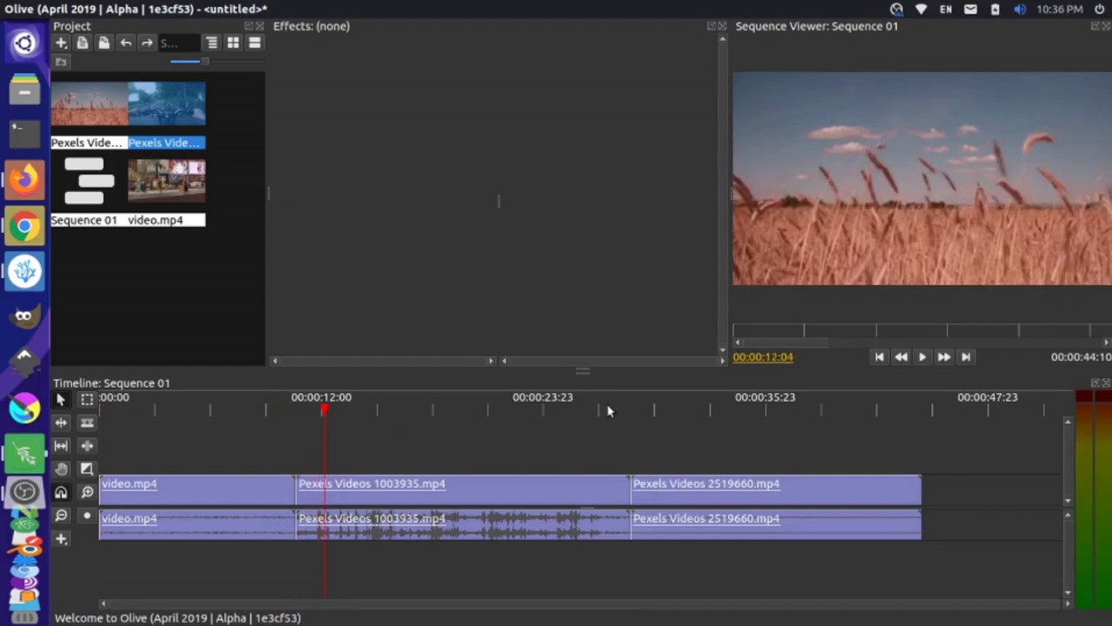
click(608, 410)
key(space)
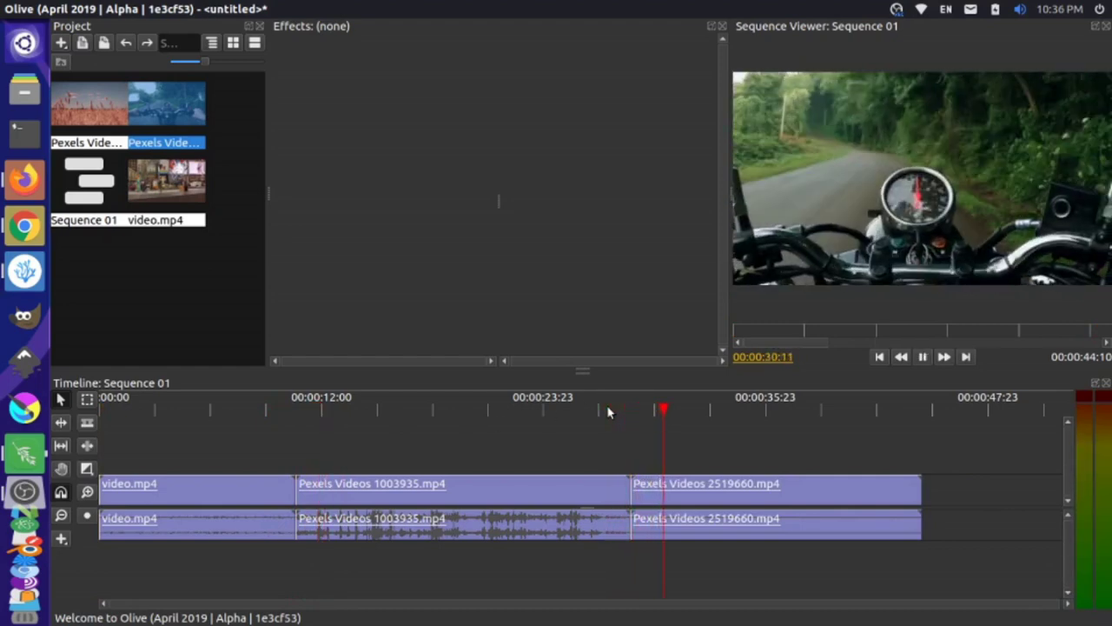
key(space)
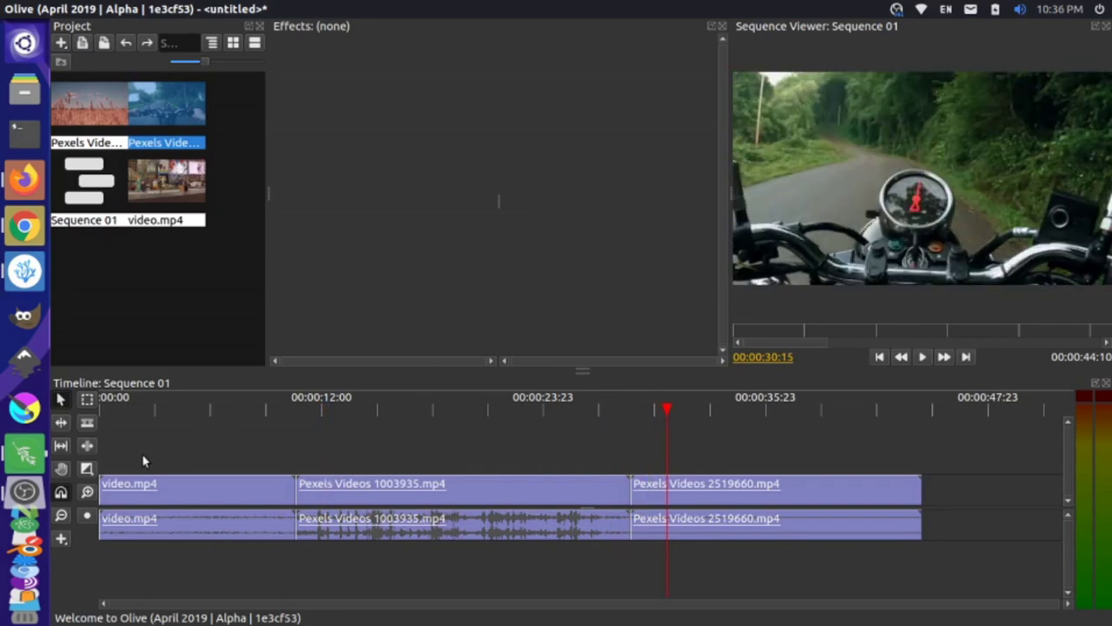
- Try to add a Cross Dissolve transition at both cuts between the three clips
click(85, 471)
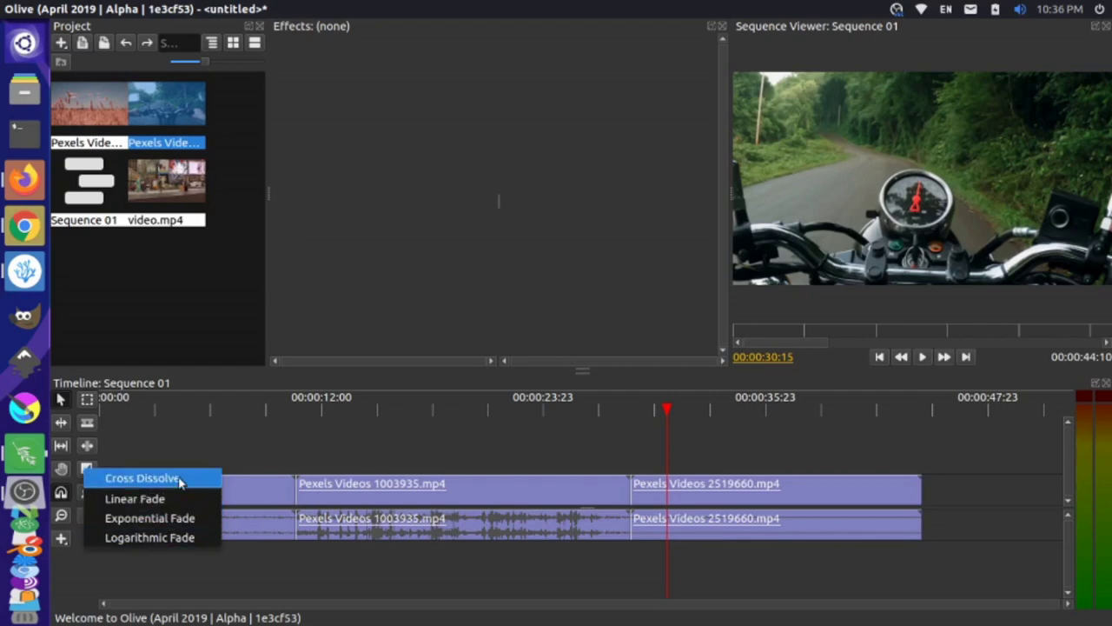
click(141, 478)
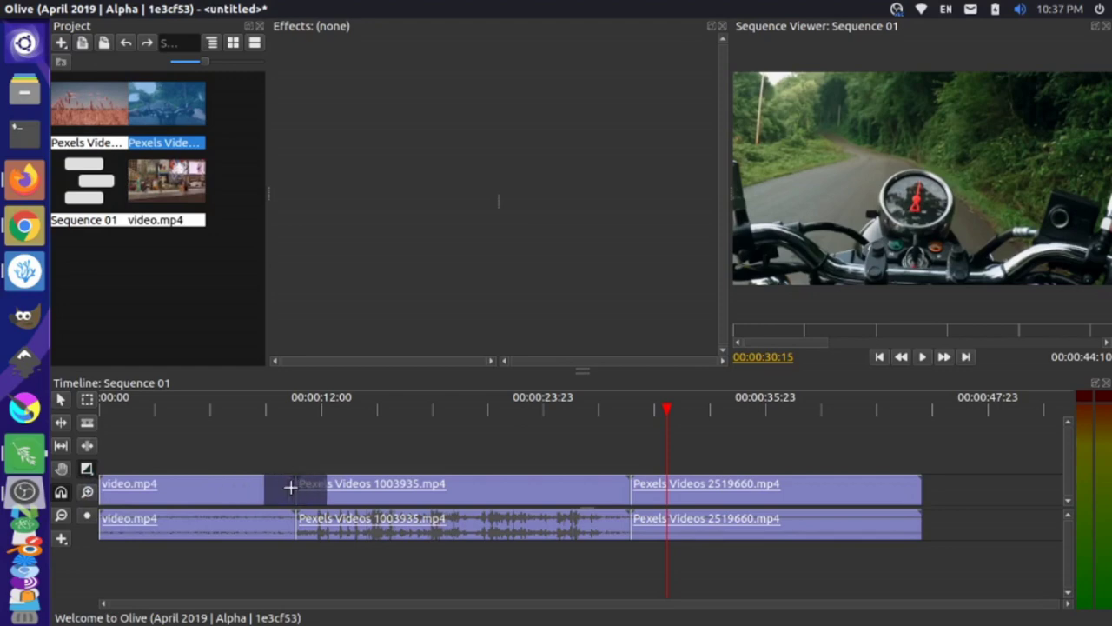
drag(288, 487, 300, 490)
drag(626, 496, 637, 492)
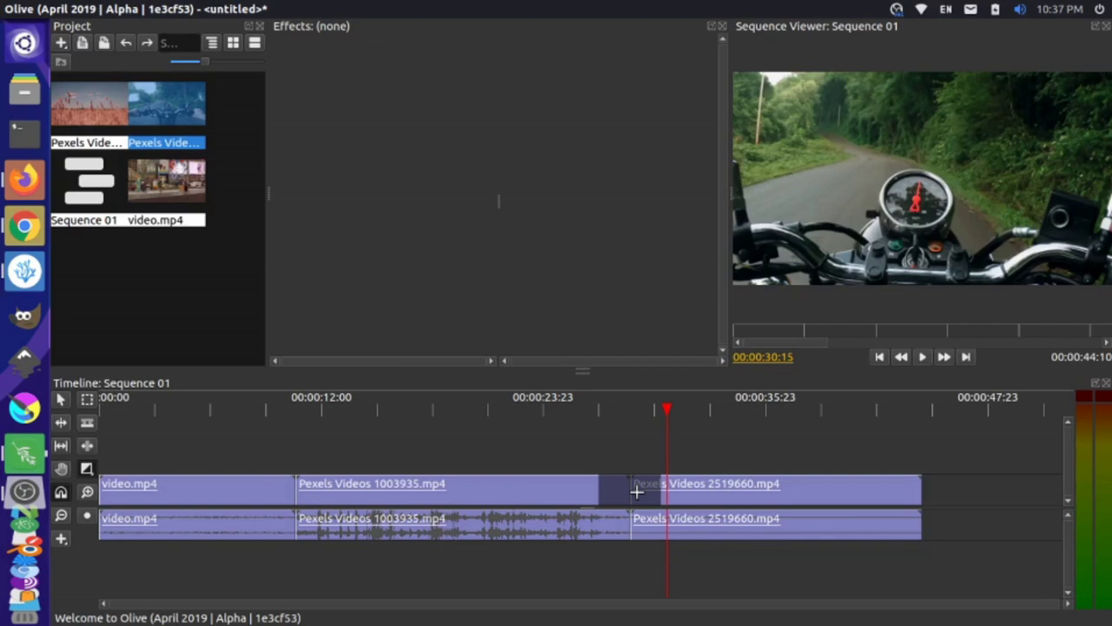
drag(650, 469, 640, 426)
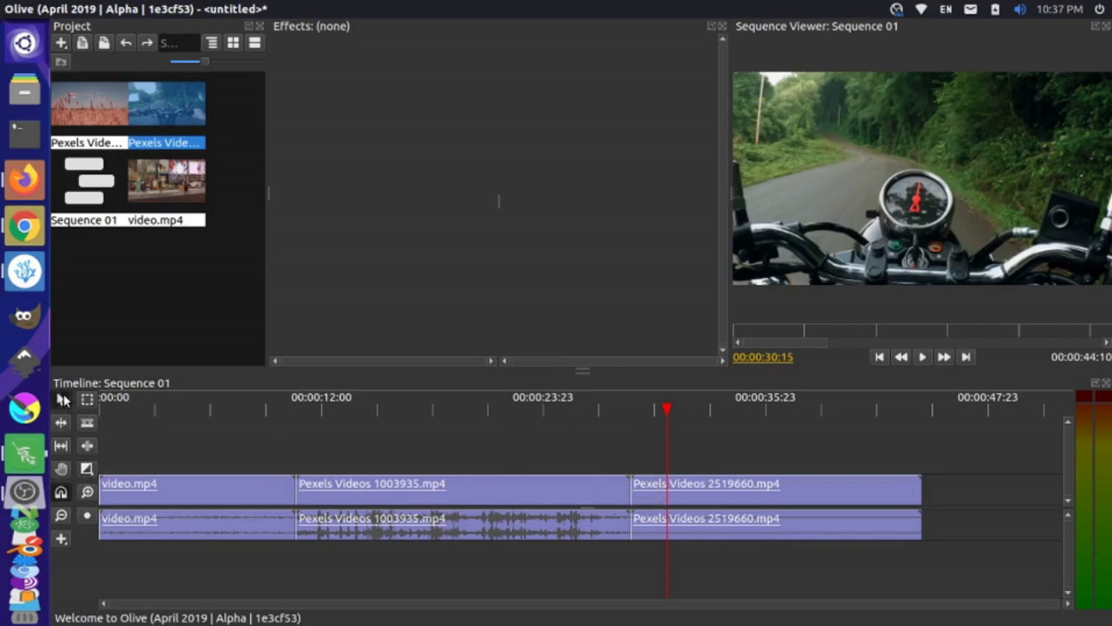
- Trim the end of video.mp4 to about 00:00:10:01 and the start of Pexels Videos 1003935.mp4, keeping all three clips end to end
drag(611, 464, 680, 538)
drag(598, 493, 635, 494)
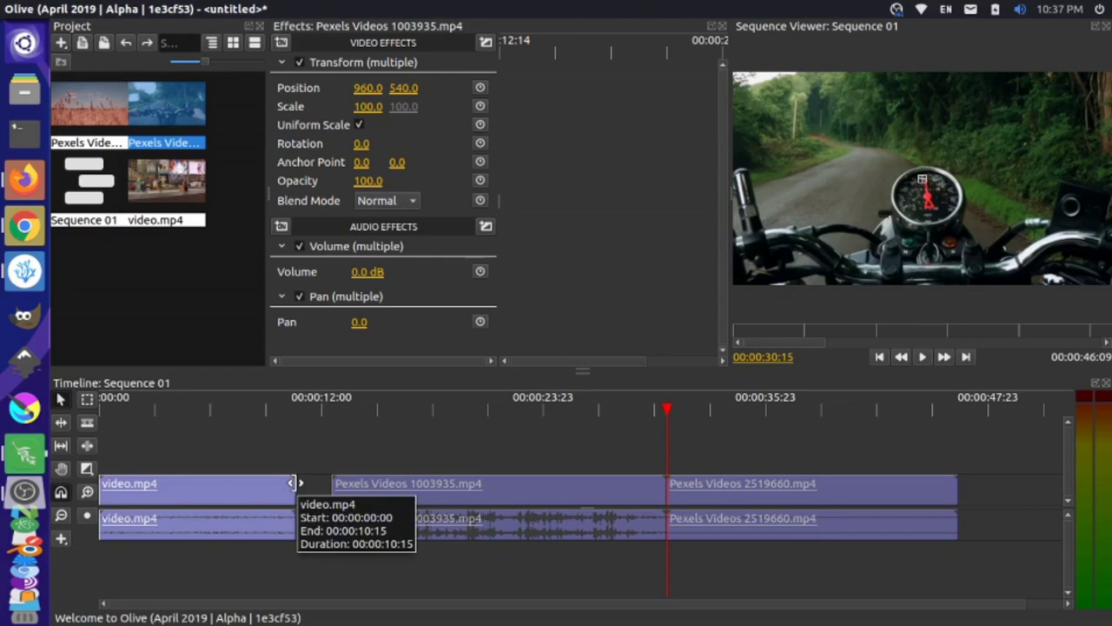
drag(293, 483, 346, 488)
click(337, 488)
drag(477, 565, 286, 497)
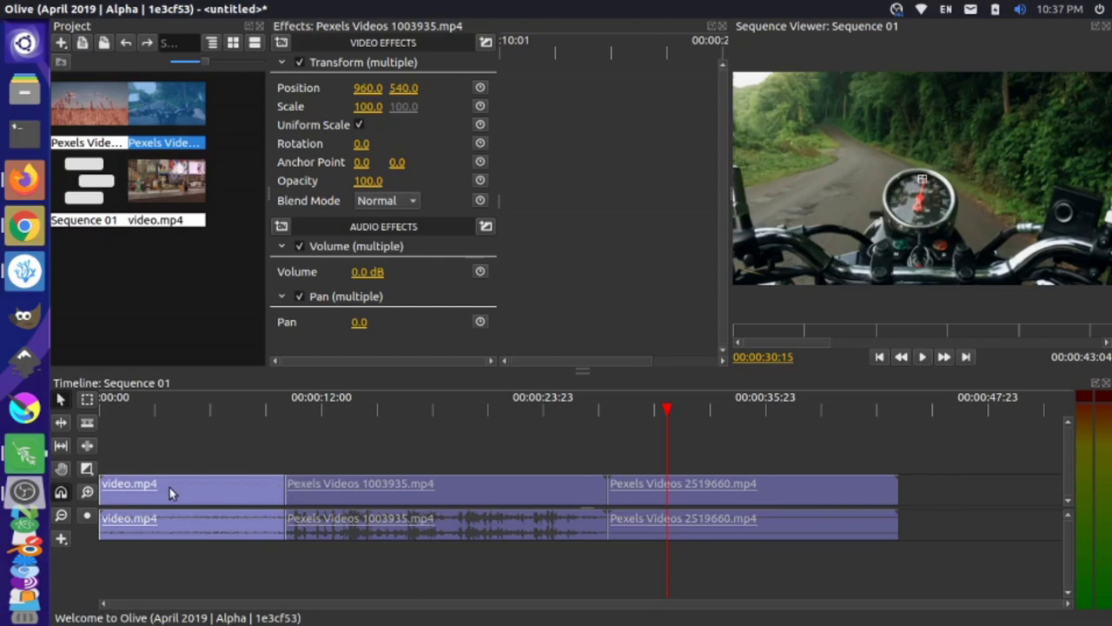
- Add a 14-frame Cross Dissolve across the cut between video.mp4 and Pexels Videos 1003935.mp4
click(88, 470)
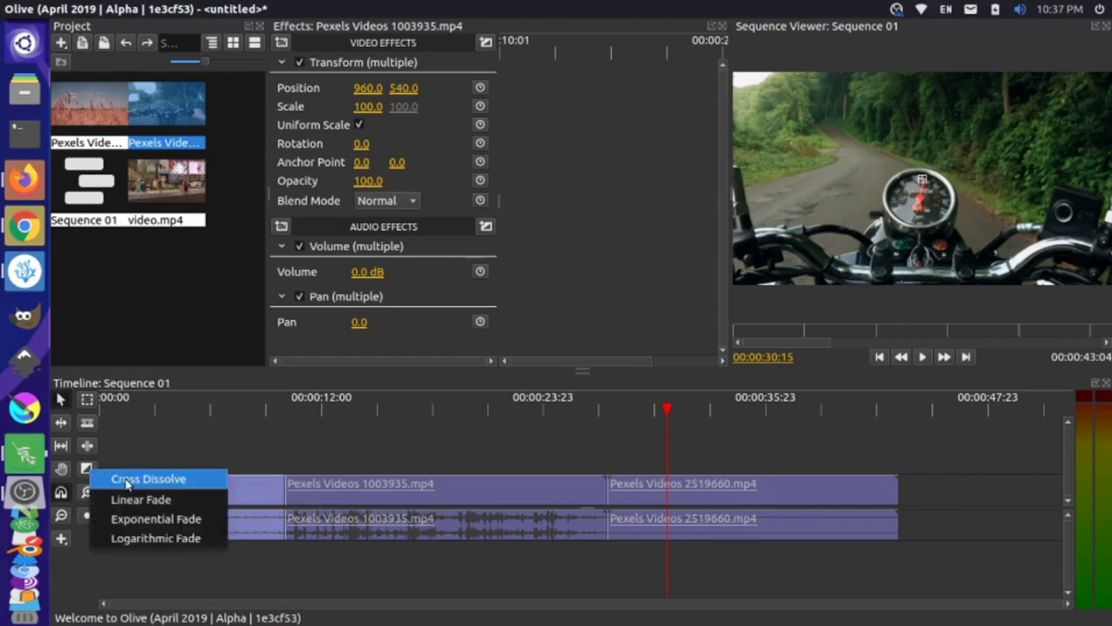
click(127, 481)
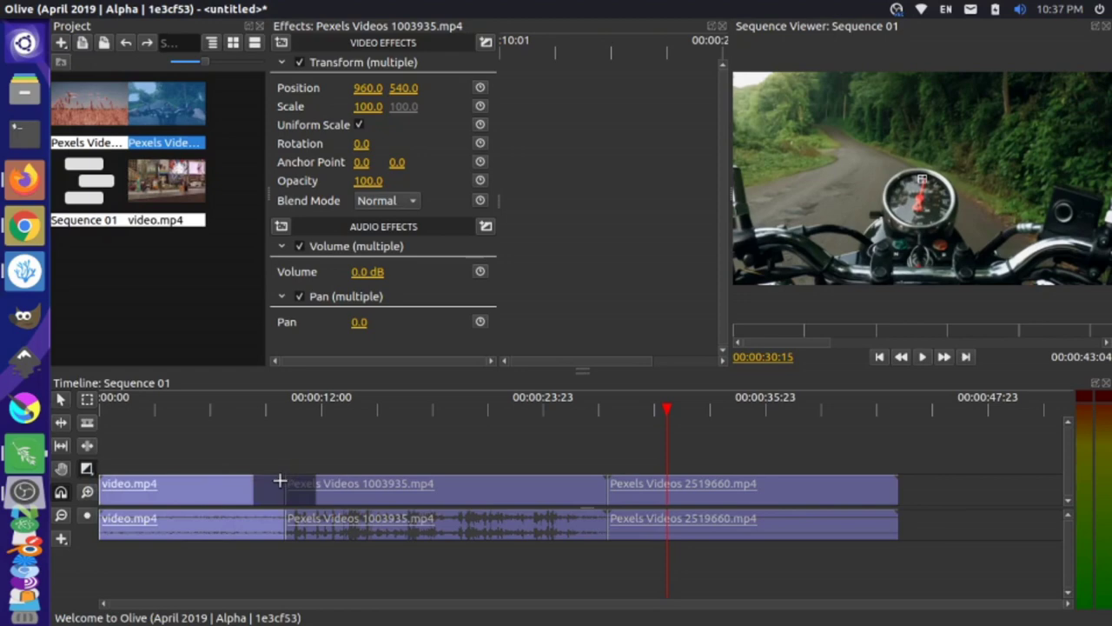
drag(279, 481, 326, 489)
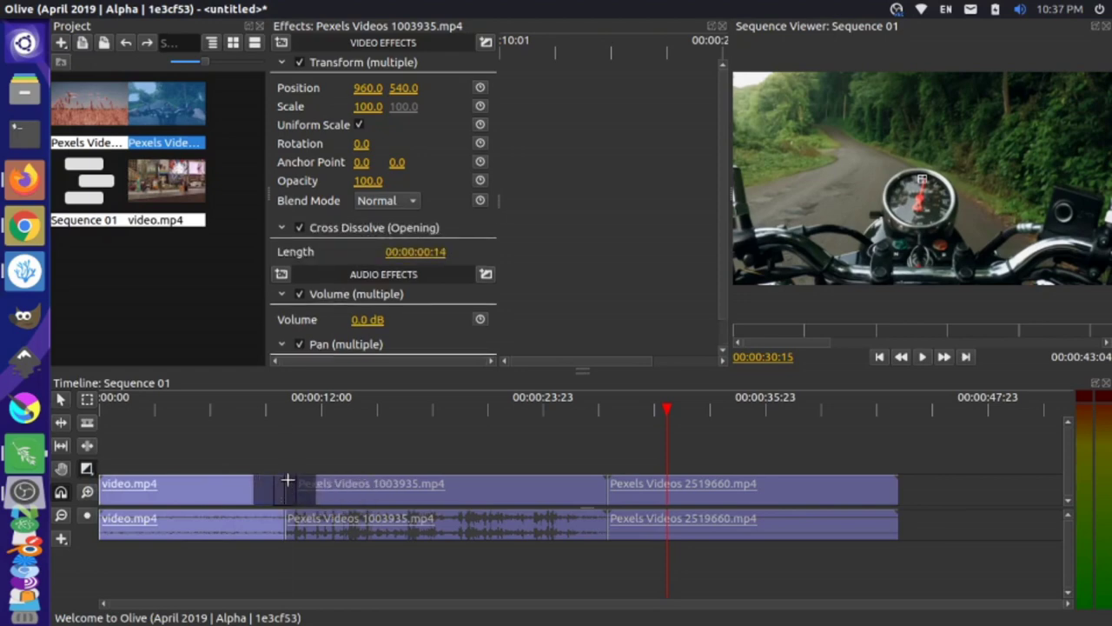
- Play the sequence through the short Cross Dissolve between video.mp4 and Pexels Videos 1003935.mp4
click(249, 407)
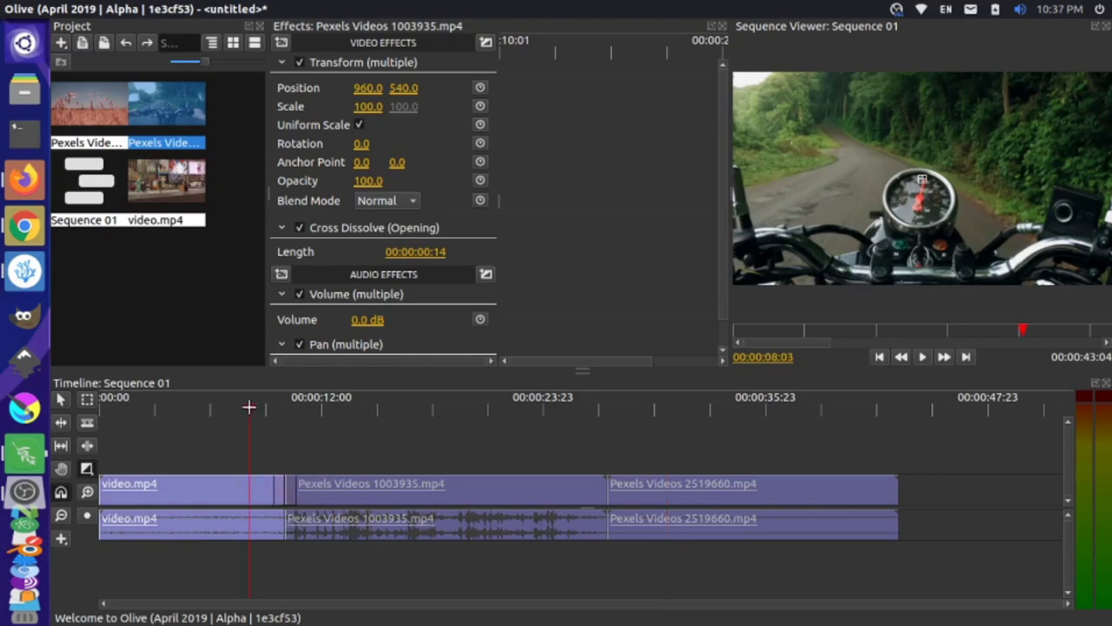
key(space)
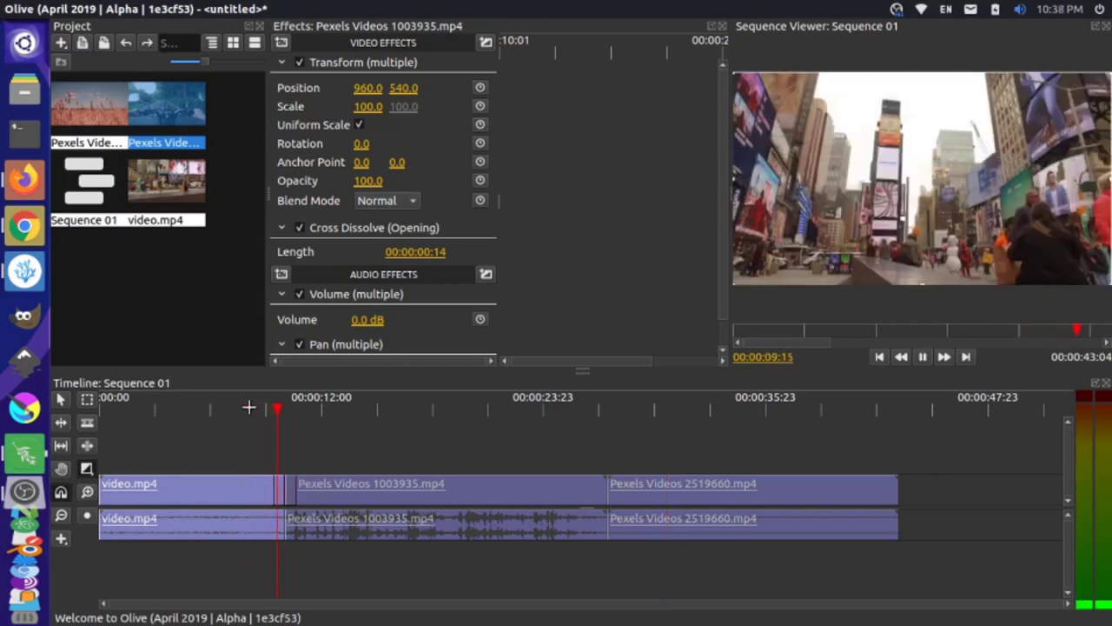
click(226, 410)
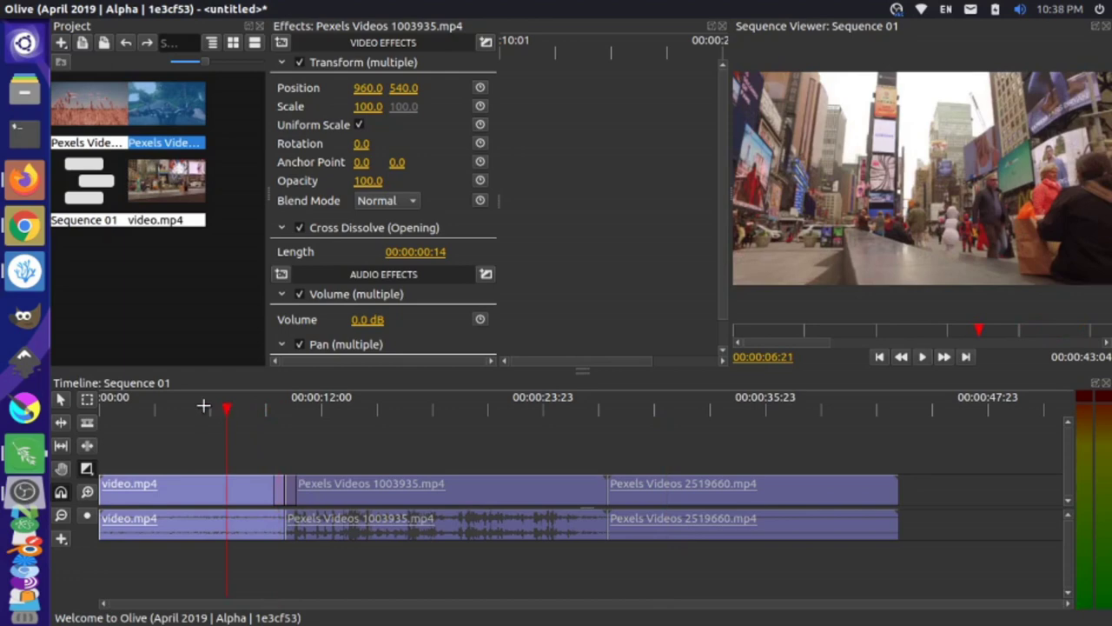
click(189, 409)
key(space)
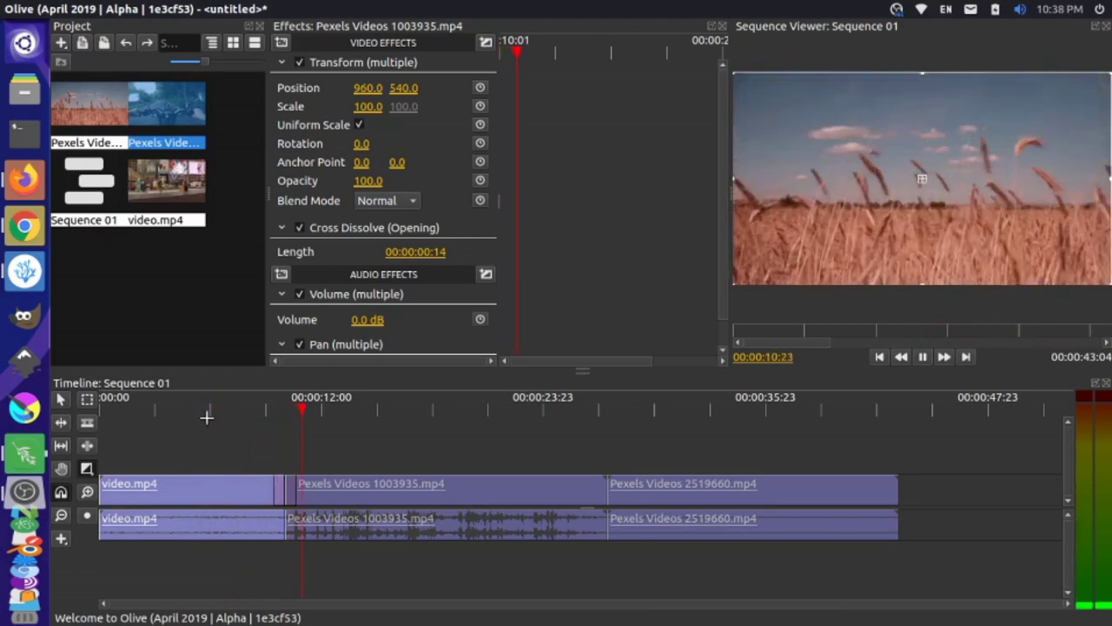
key(space)
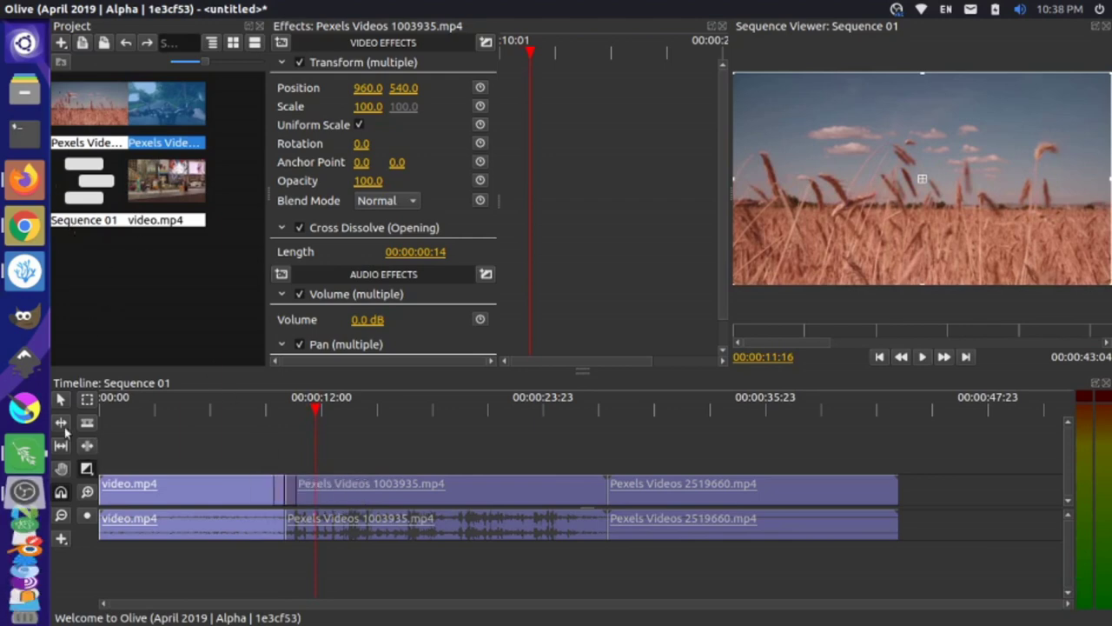
- Delete the Cross Dissolve between video.mp4 and Pexels Videos 1003935.mp4
click(283, 488)
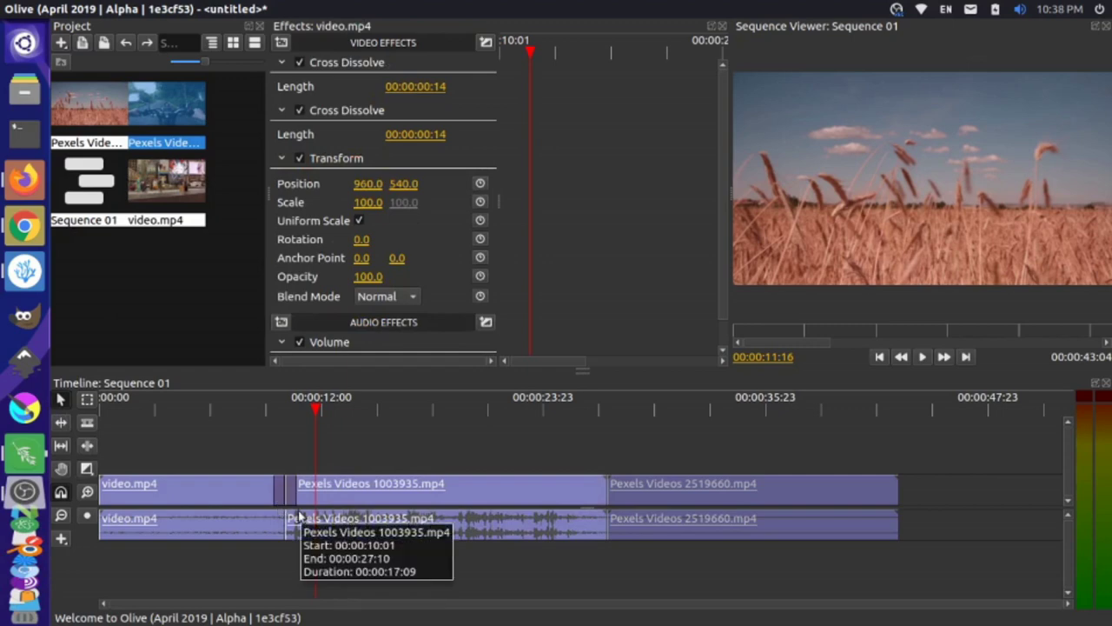
key(ctrl+z)
key(ctrl+shift+z)
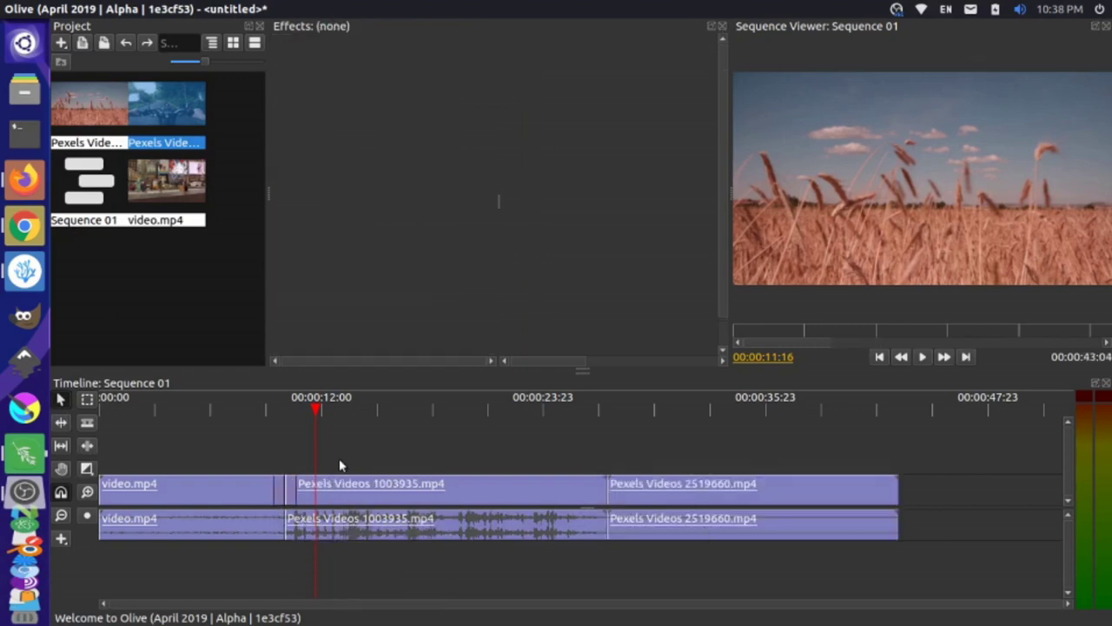
click(292, 491)
key(Delete)
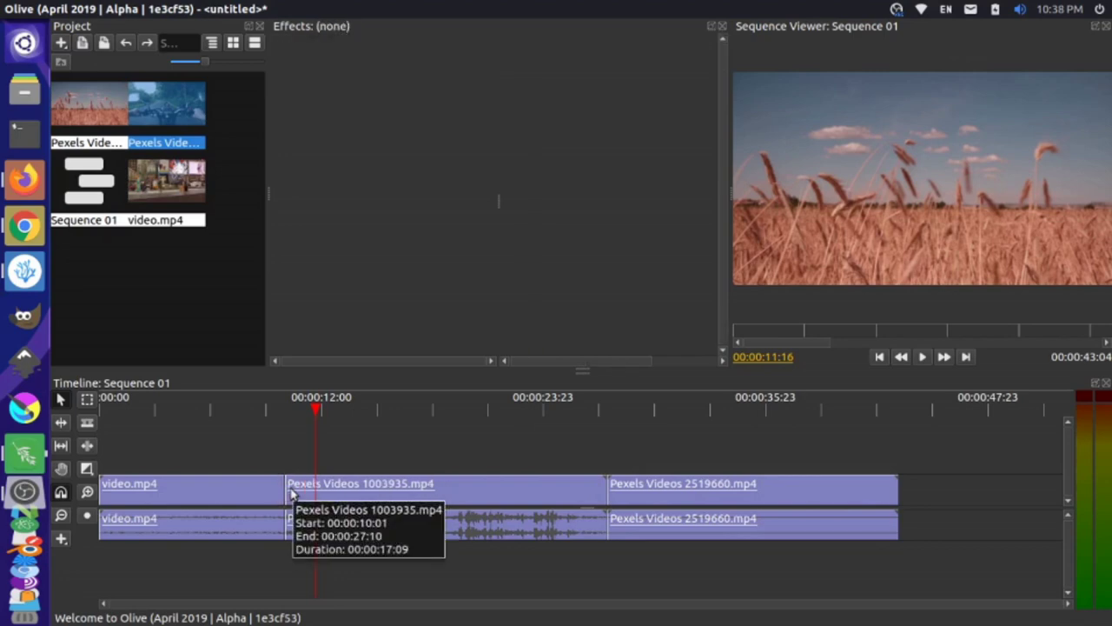
- Shift both Pexels clips along the timeline to open a gap after video.mp4, undoing the trim made to both clips at once
drag(395, 451, 686, 502)
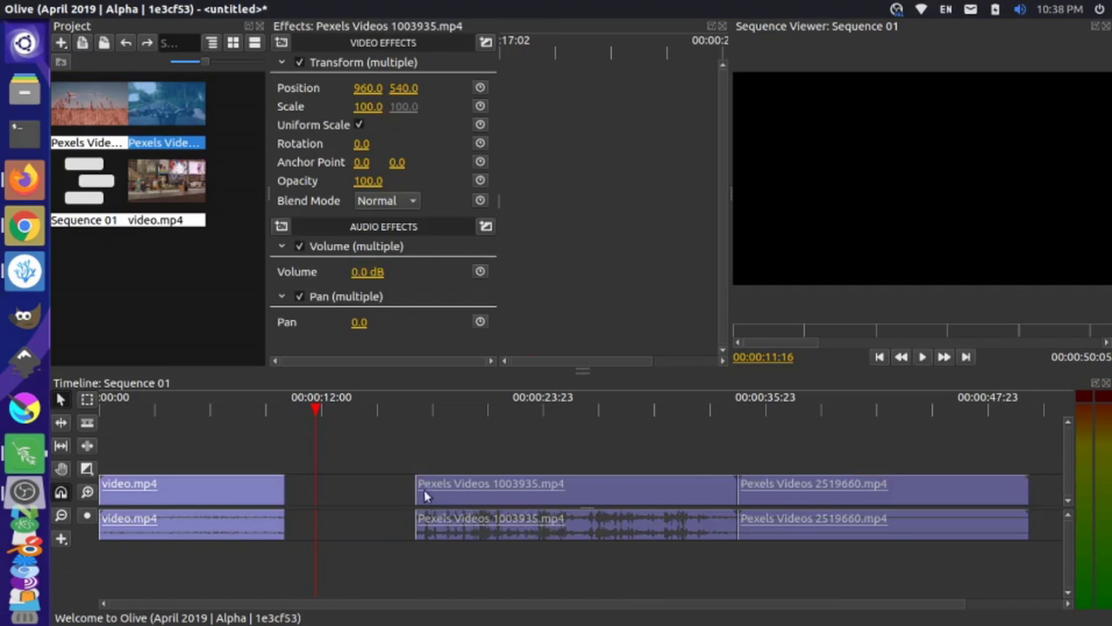
drag(415, 488, 437, 485)
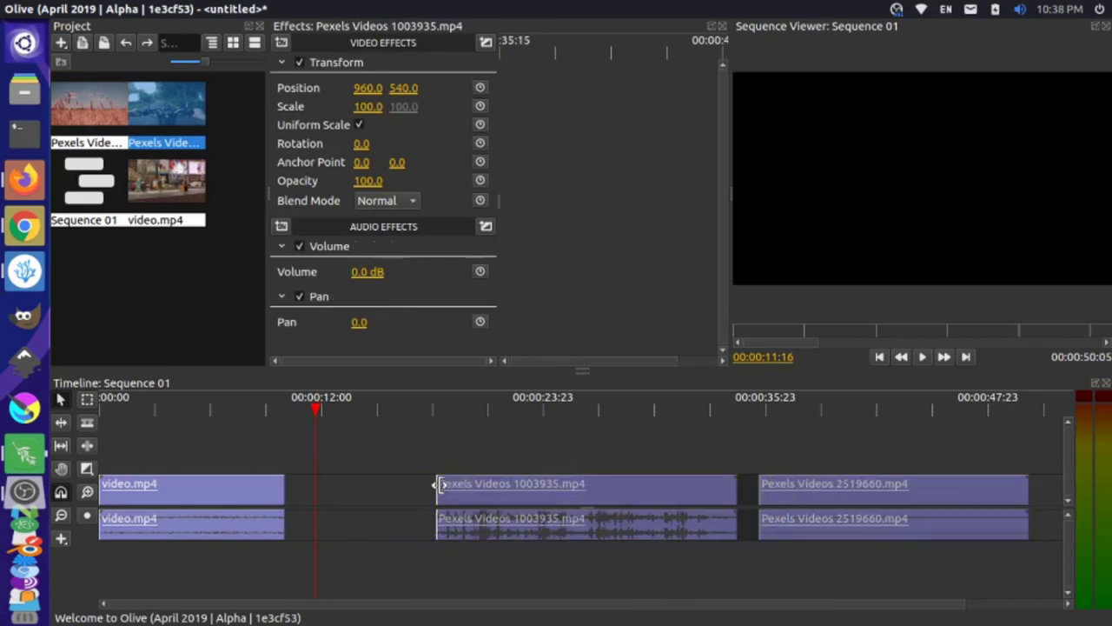
key(ctrl+z)
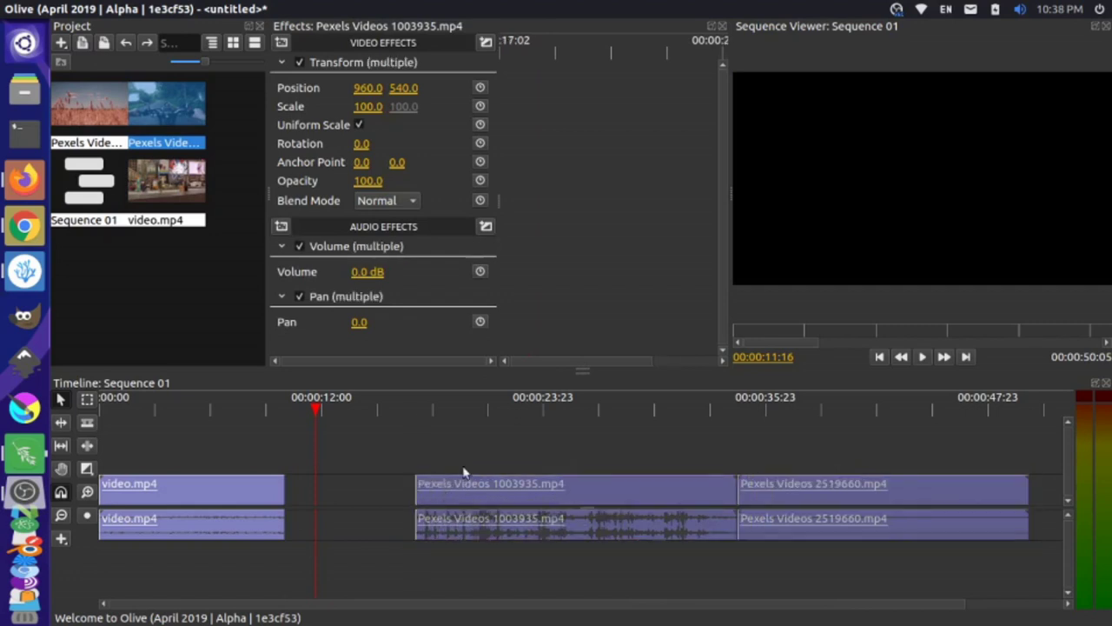
- Trim the start of Pexels Videos 1003935.mp4 and the end of video.mp4, rejoining the two clips at about 00:00:08:22
click(483, 452)
click(434, 532)
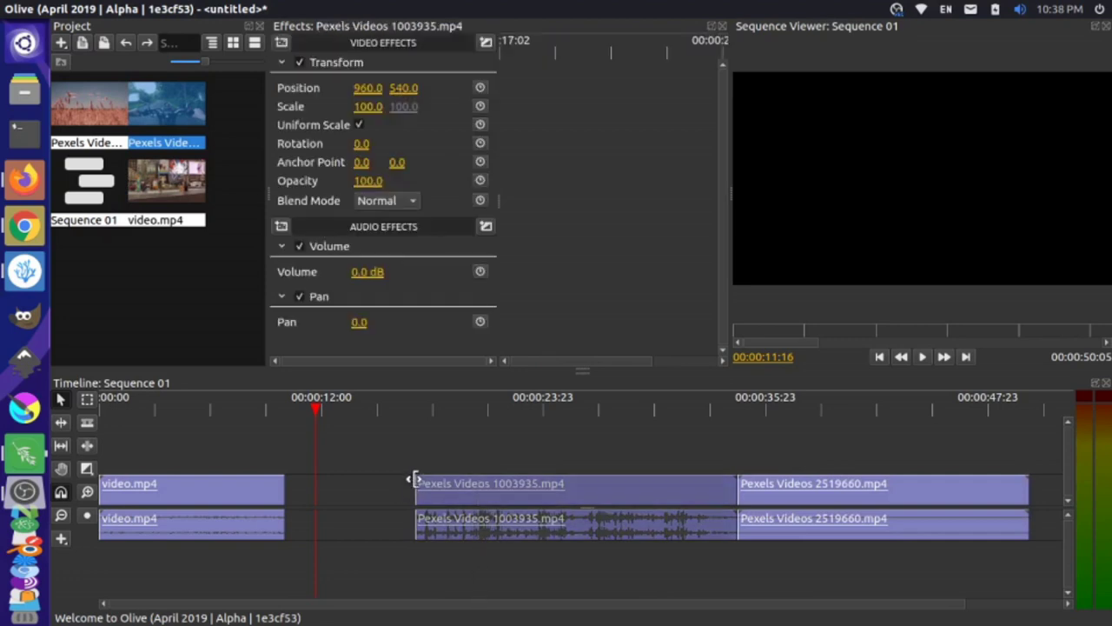
drag(416, 479, 444, 495)
mouse_move(283, 484)
mouse_down()
mouse_move(267, 485)
mouse_move(284, 485)
mouse_up()
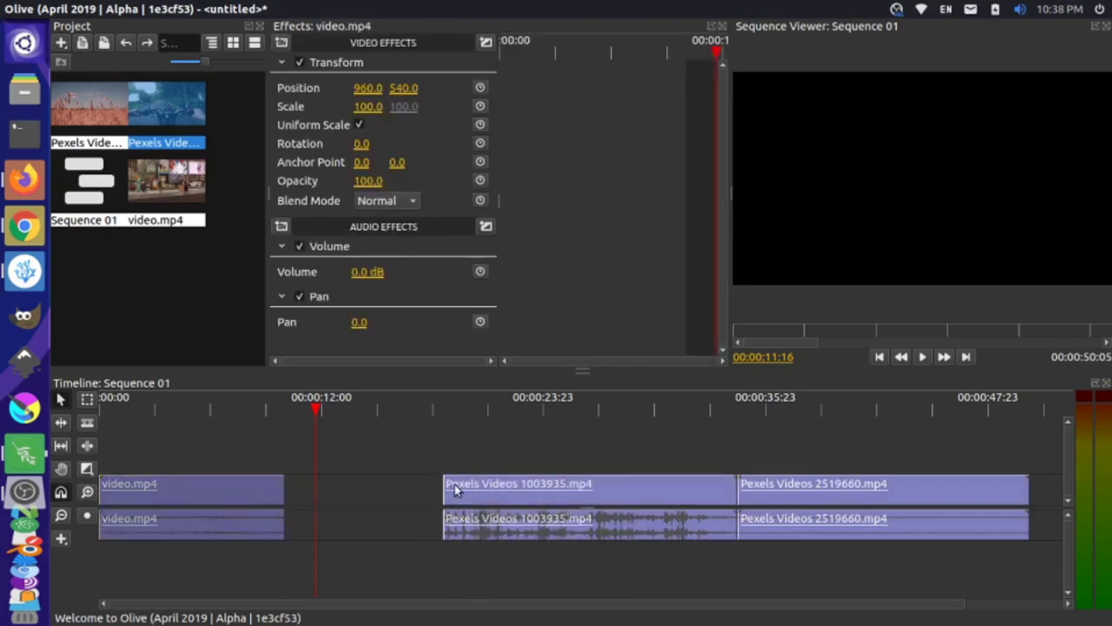
drag(509, 484, 311, 488)
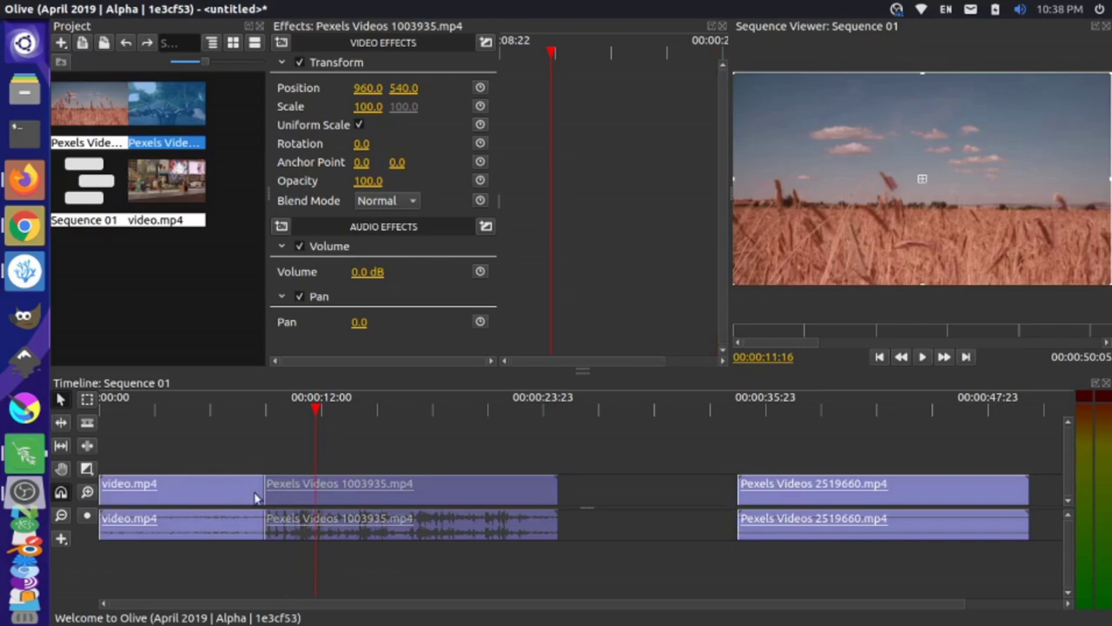
- Add a Cross Dissolve of length 00:00:01:17 across the cut between video.mp4 and Pexels Videos 1003935.mp4
click(87, 469)
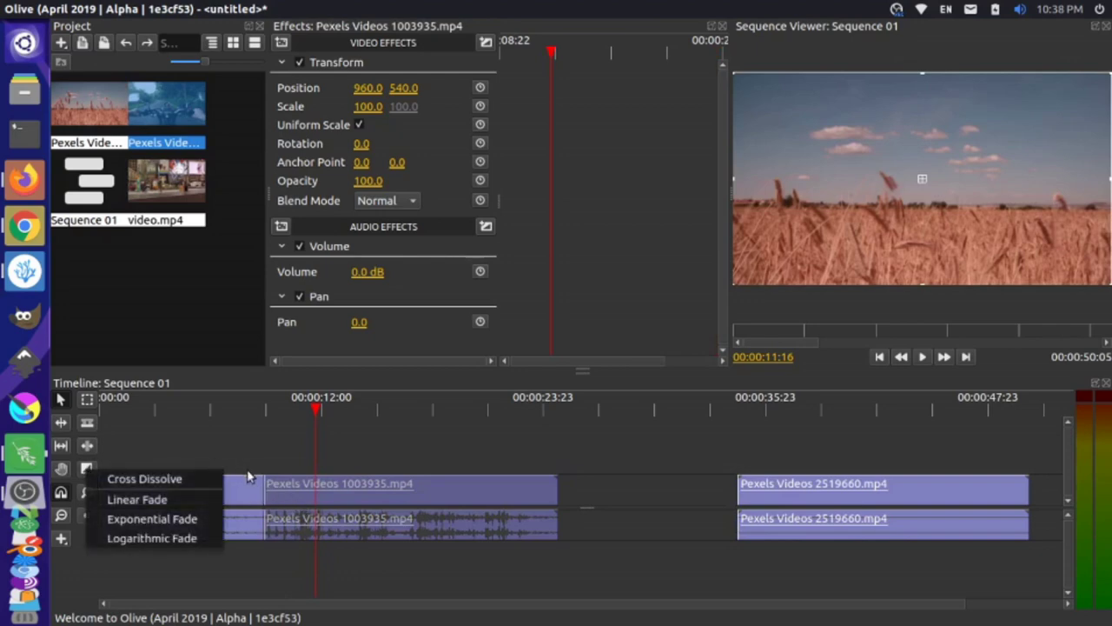
click(181, 478)
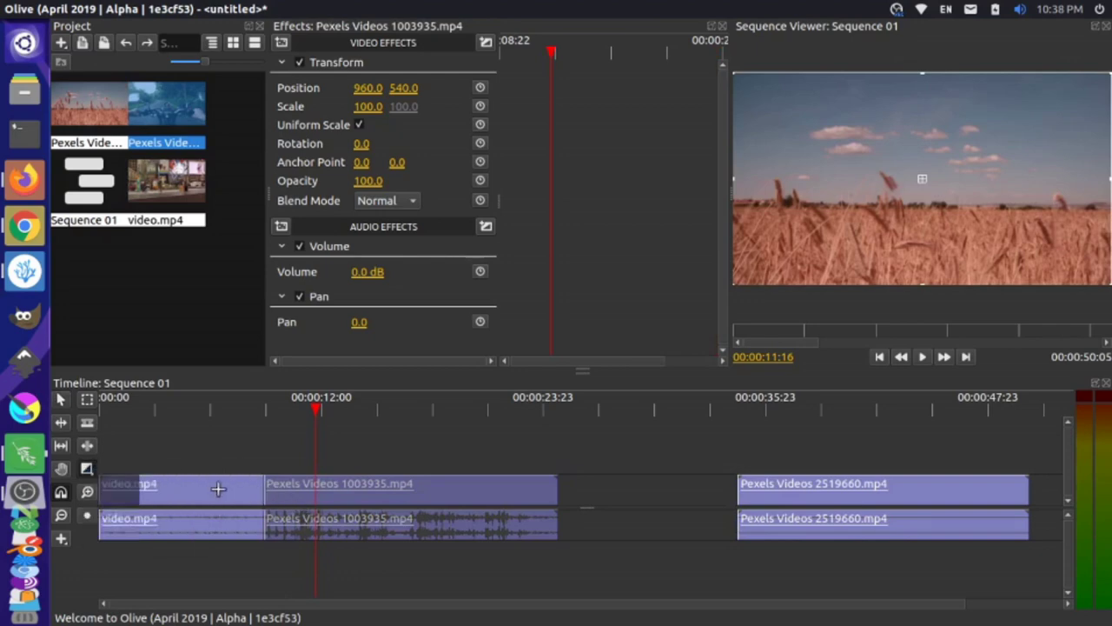
drag(243, 487, 322, 498)
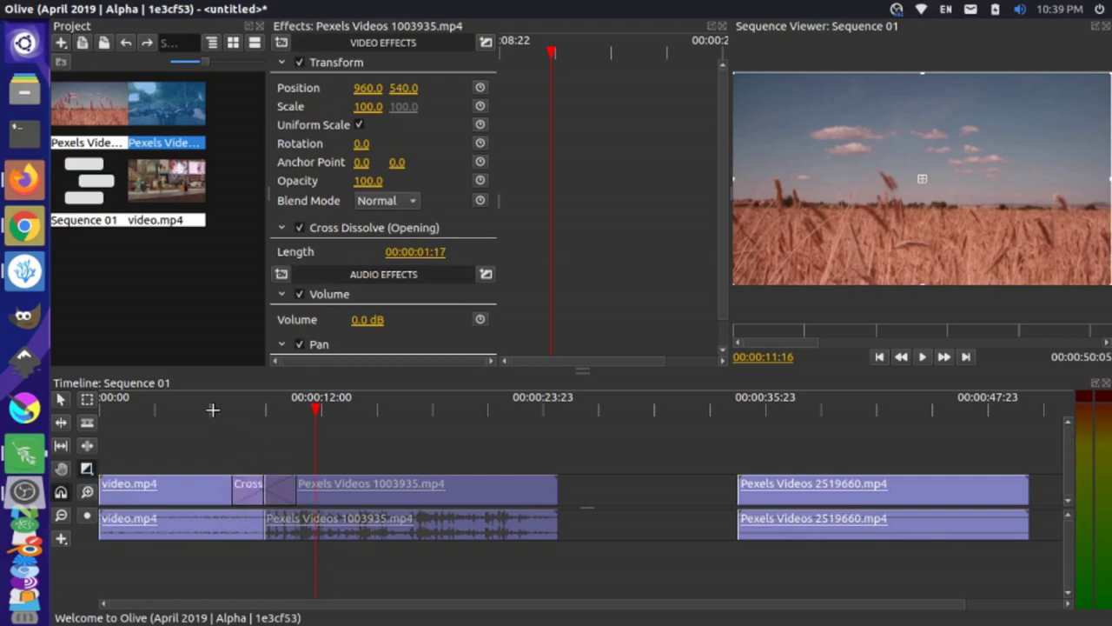
- Play the sequence twice through the longer Cross Dissolve between video.mp4 and Pexels Videos 1003935.mp4
click(213, 408)
key(space)
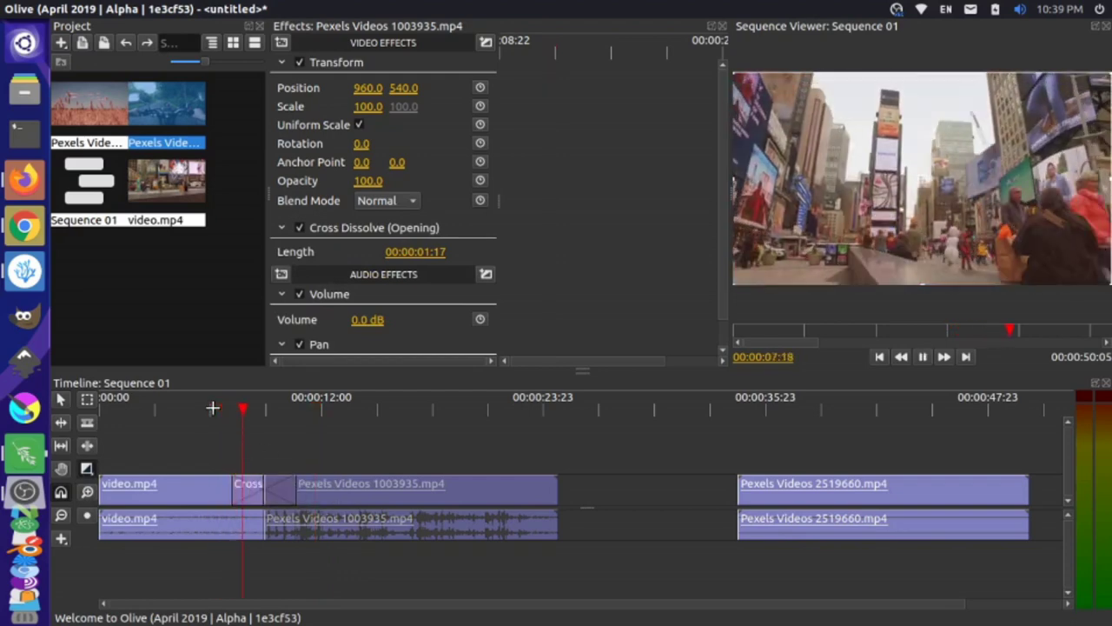
key(space)
key(space)
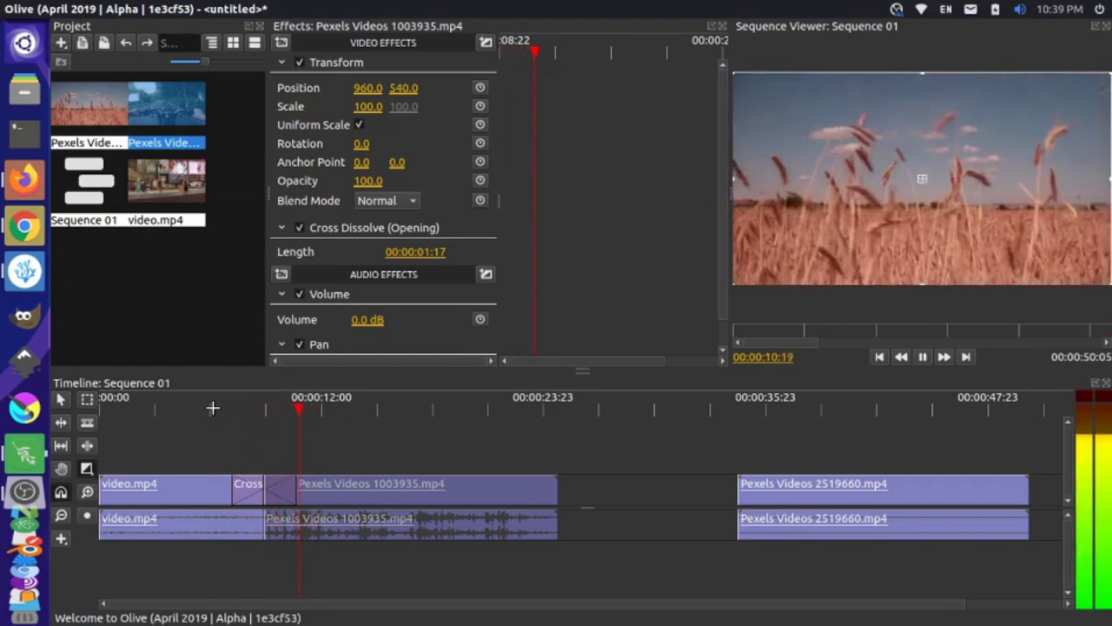
key(space)
click(212, 411)
key(space)
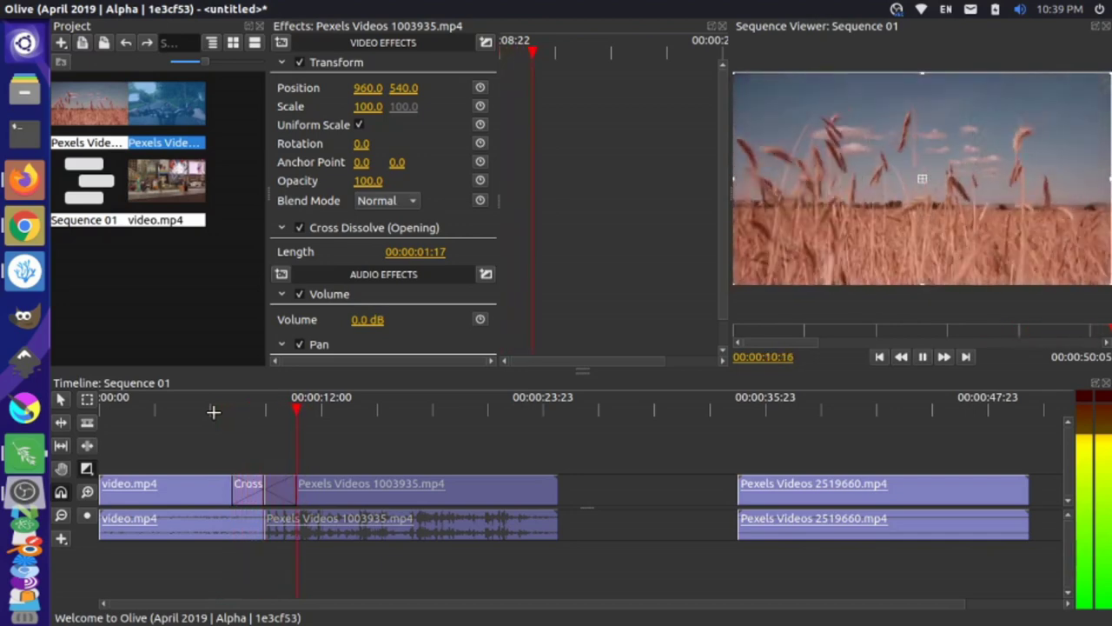
key(space)
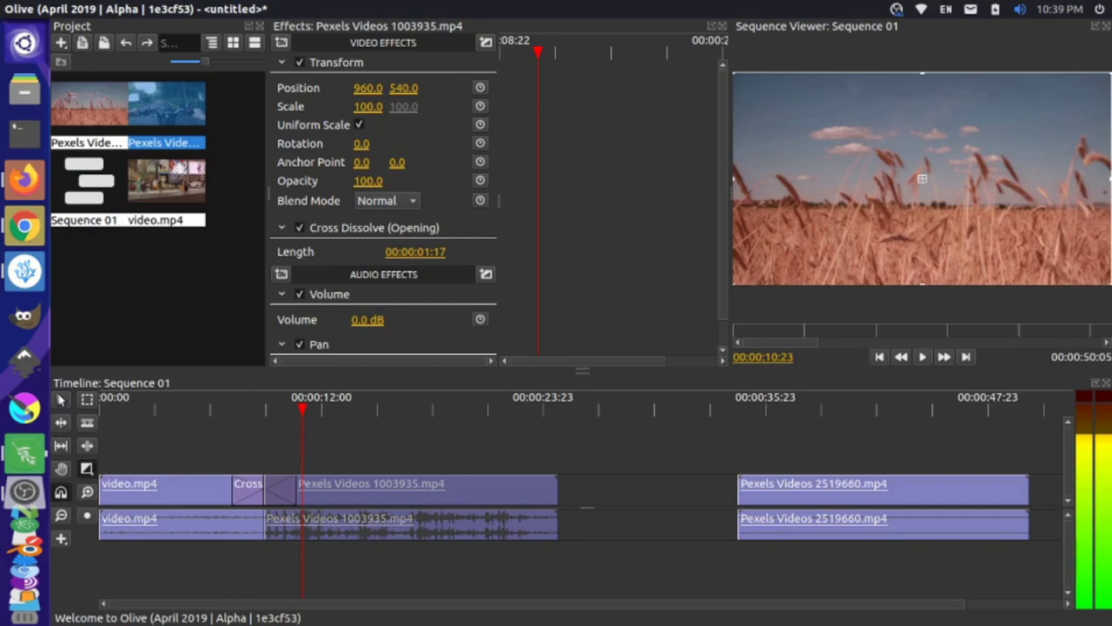
- Move Pexels Videos 2519660.mp4 against the end of Pexels Videos 1003935.mp4 and add a closing Cross Dissolve of about 00:00:02:00 to Pexels Videos 1003935.mp4
drag(780, 487, 604, 499)
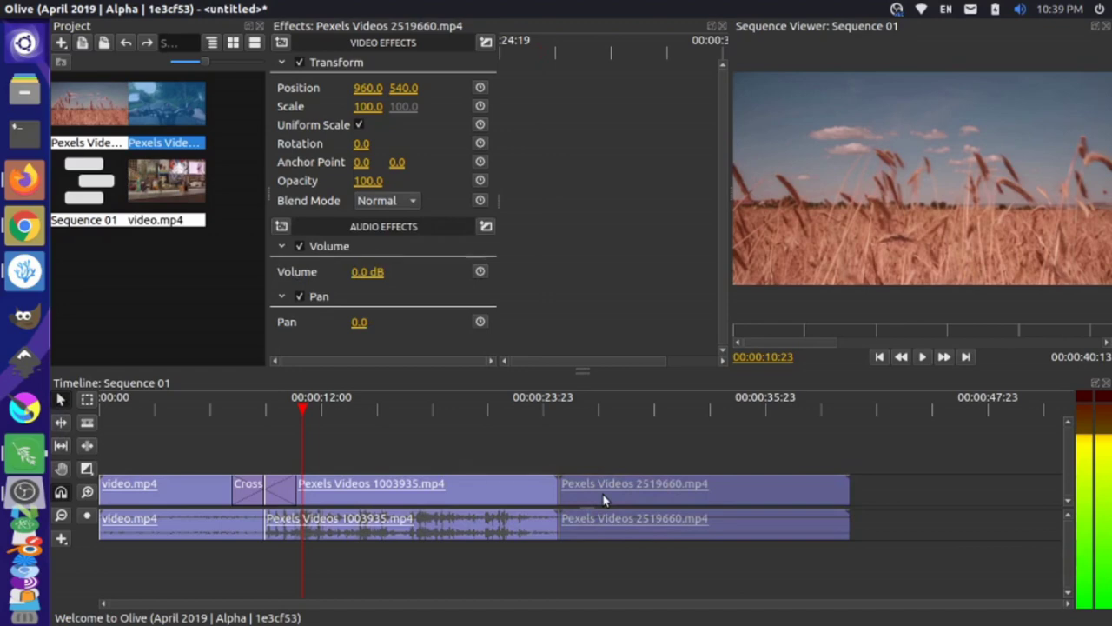
click(87, 470)
click(141, 484)
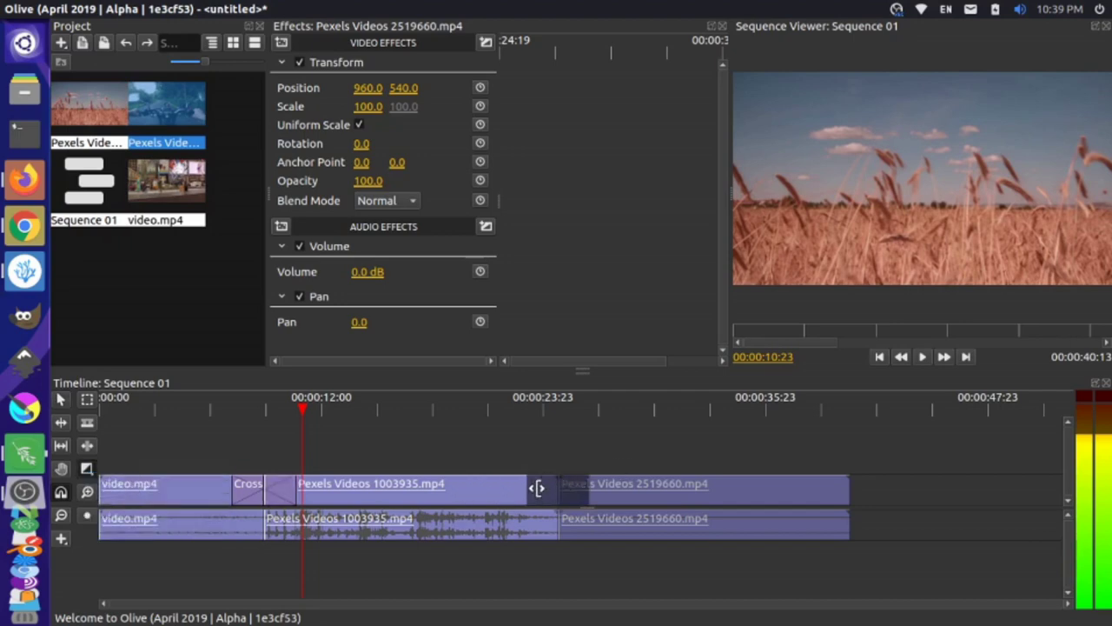
drag(518, 490, 482, 491)
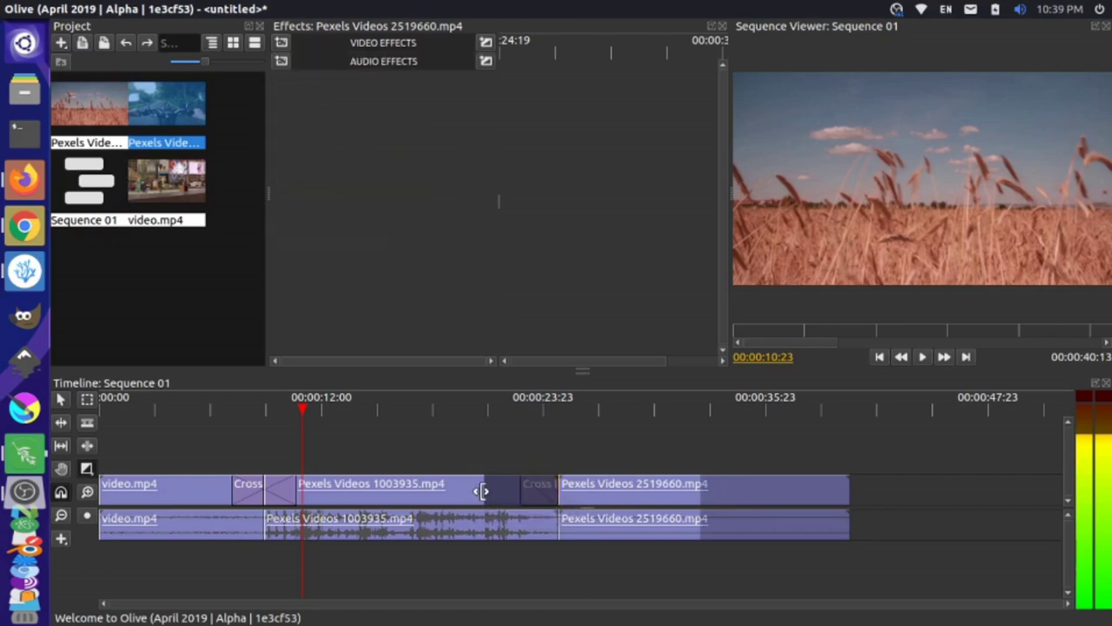
- Play the sequence twice through the cut between Pexels Videos 1003935.mp4 and Pexels Videos 2519660.mp4
click(504, 411)
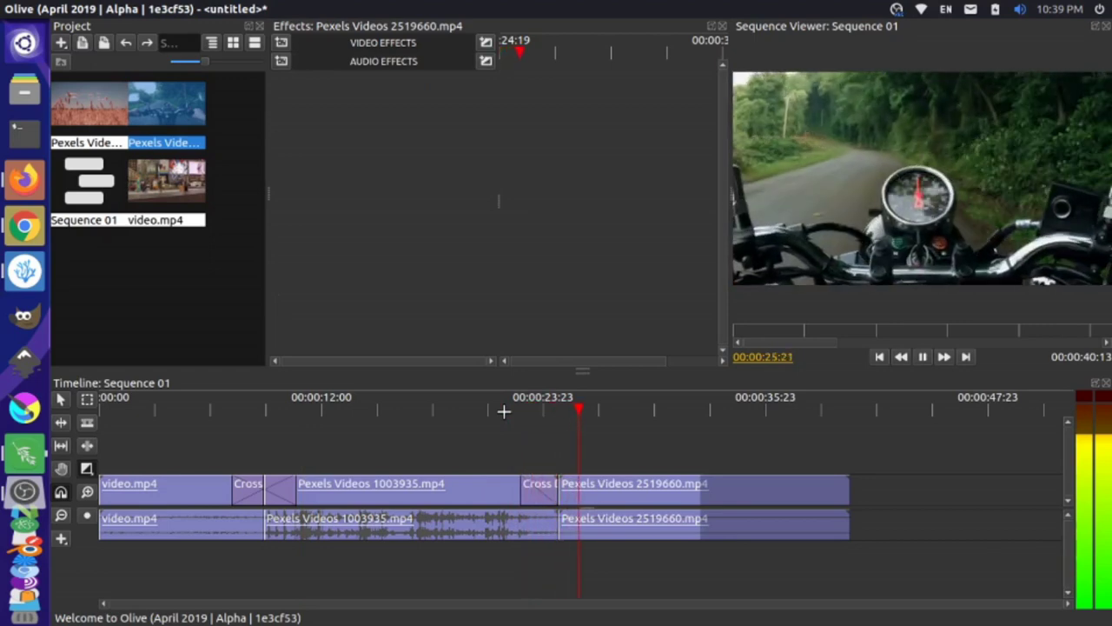
key(space)
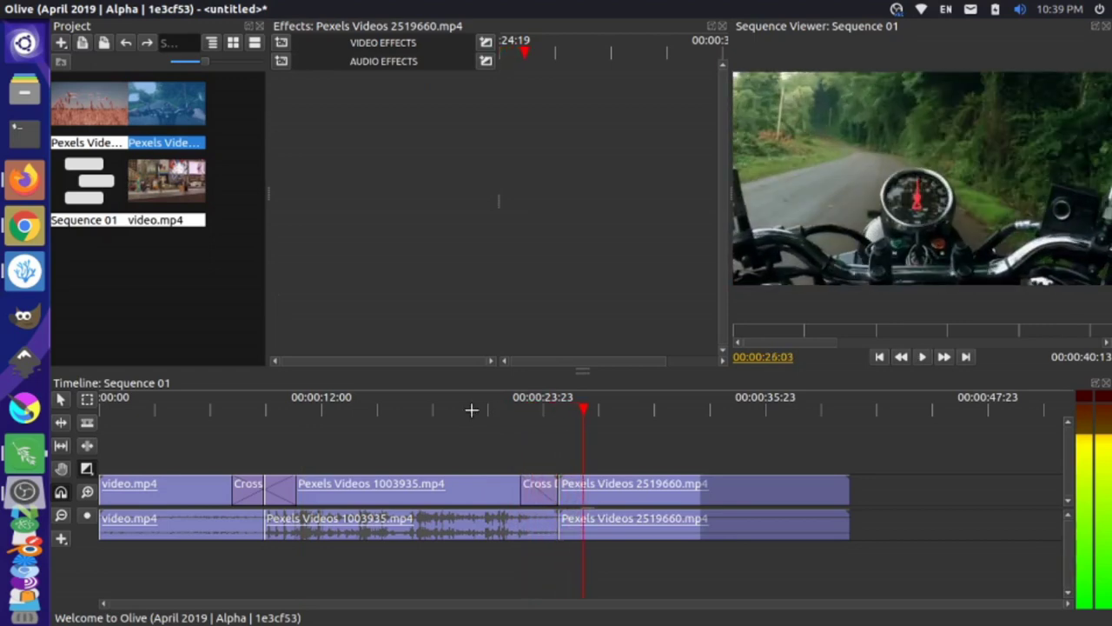
click(471, 409)
key(space)
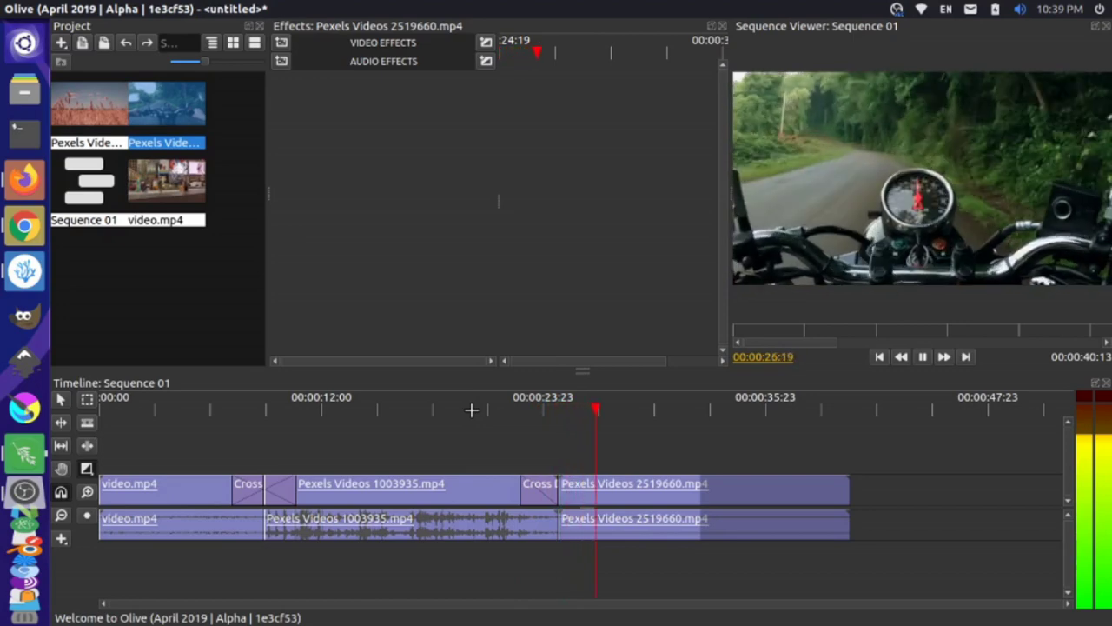
key(space)
- Add an opening Cross Dissolve of about 00:00:02:05 to Pexels Videos 2519660.mp4 and play the sequence through it
click(564, 487)
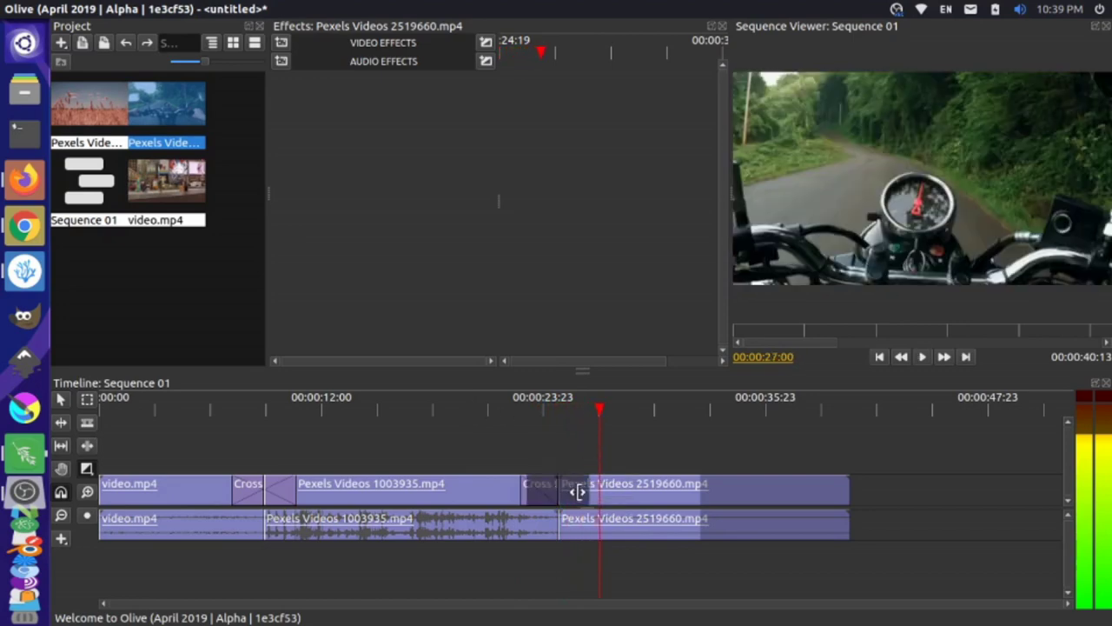
drag(578, 492, 647, 501)
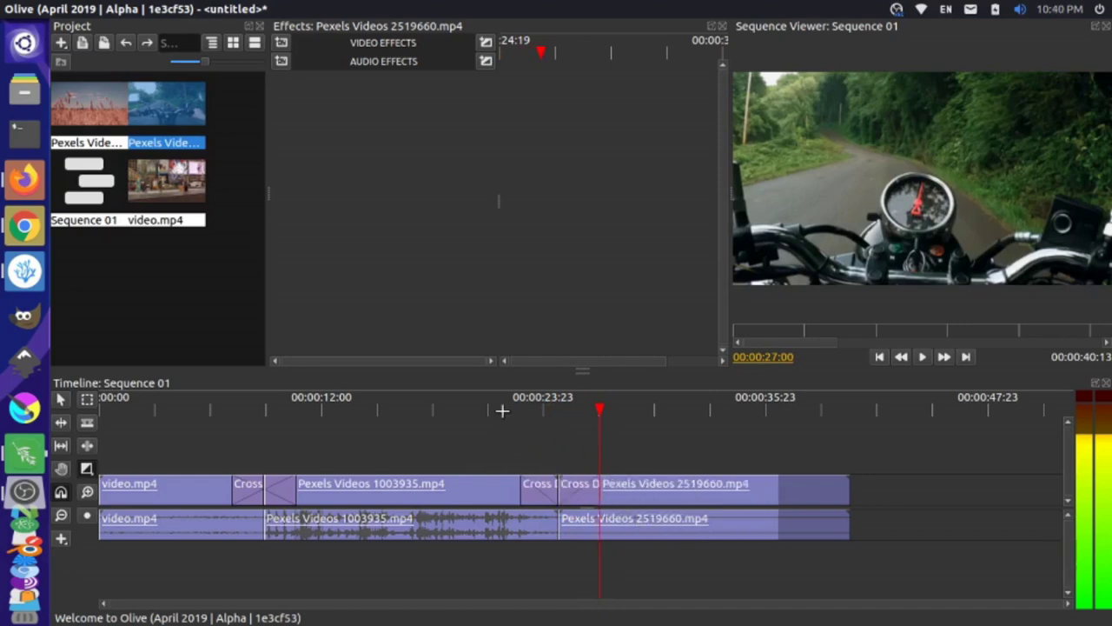
click(494, 407)
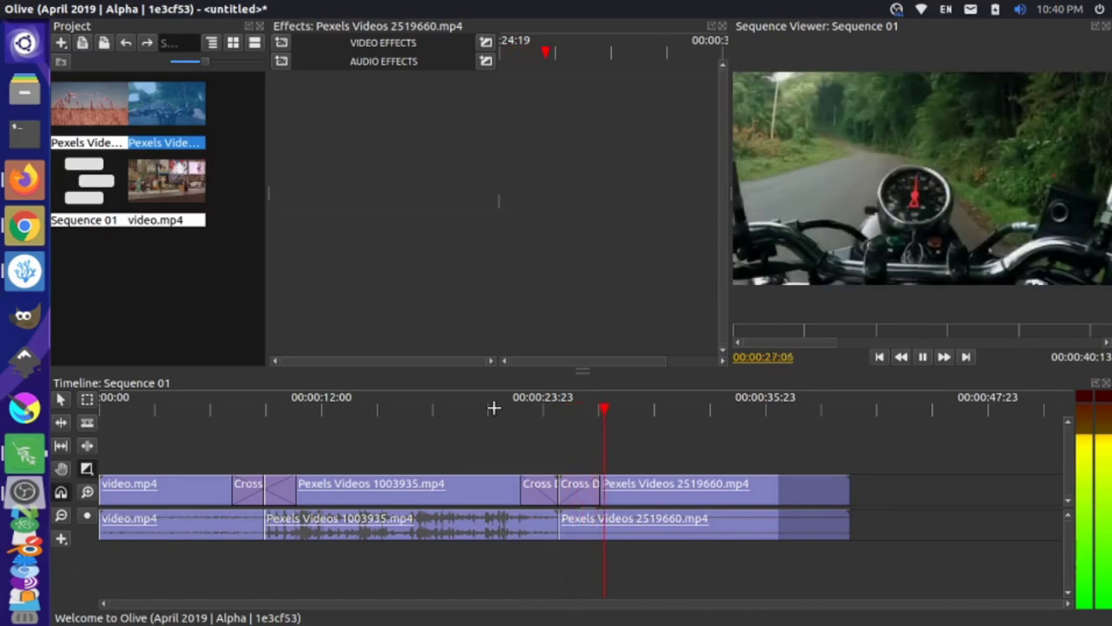
key(space)
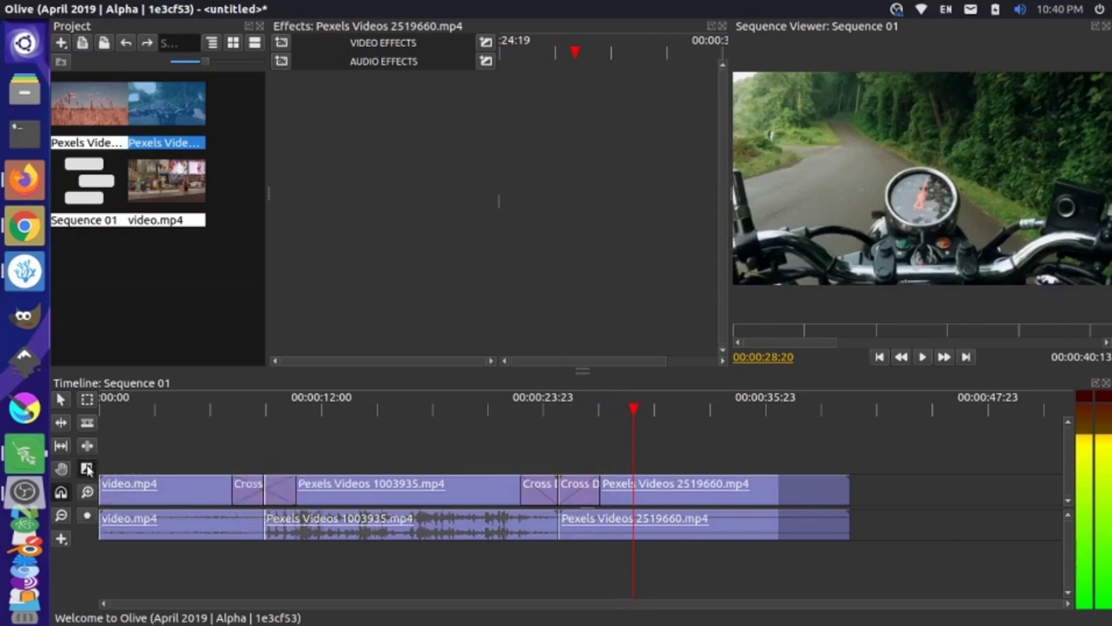
- Add an Exponential Fade across the audio cut between video.mp4 and Pexels Videos 1003935.mp4, and raise the system volume
click(87, 469)
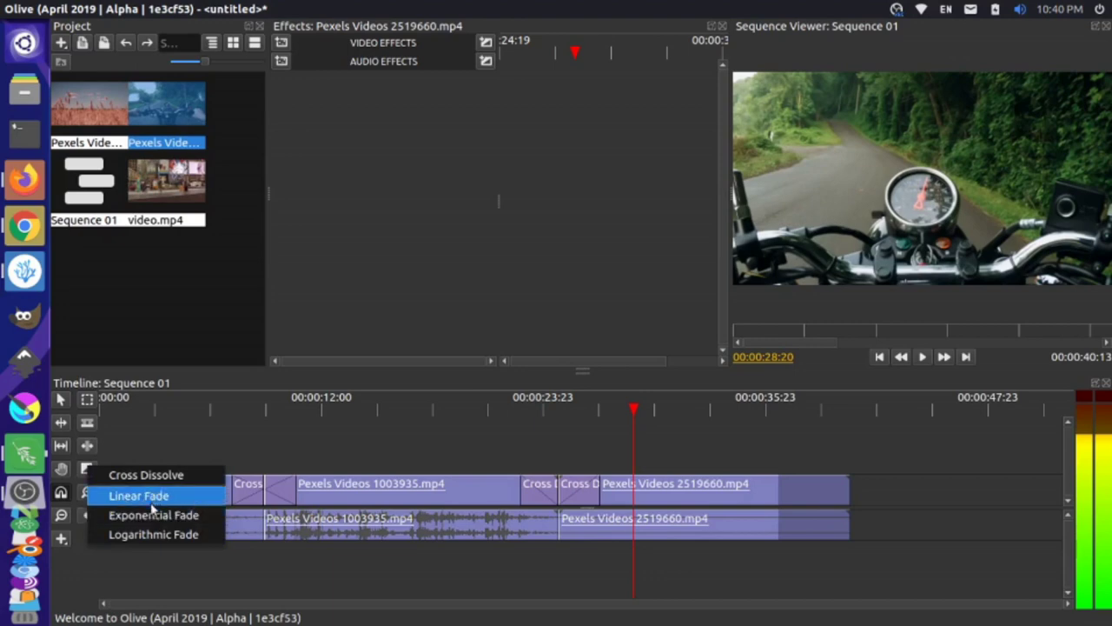
click(153, 515)
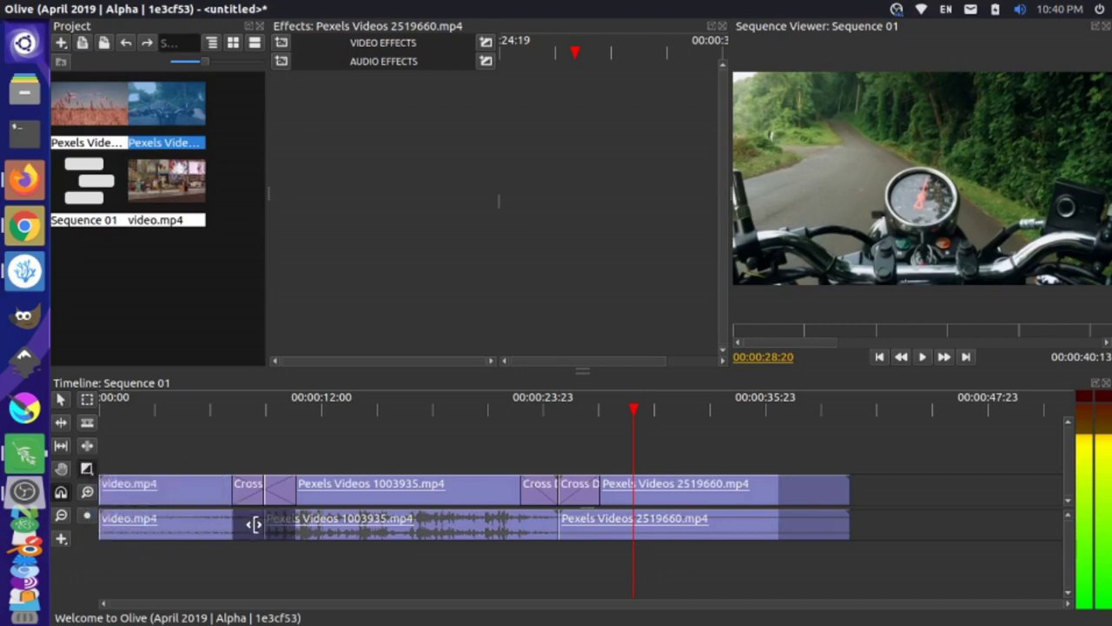
drag(254, 523, 278, 525)
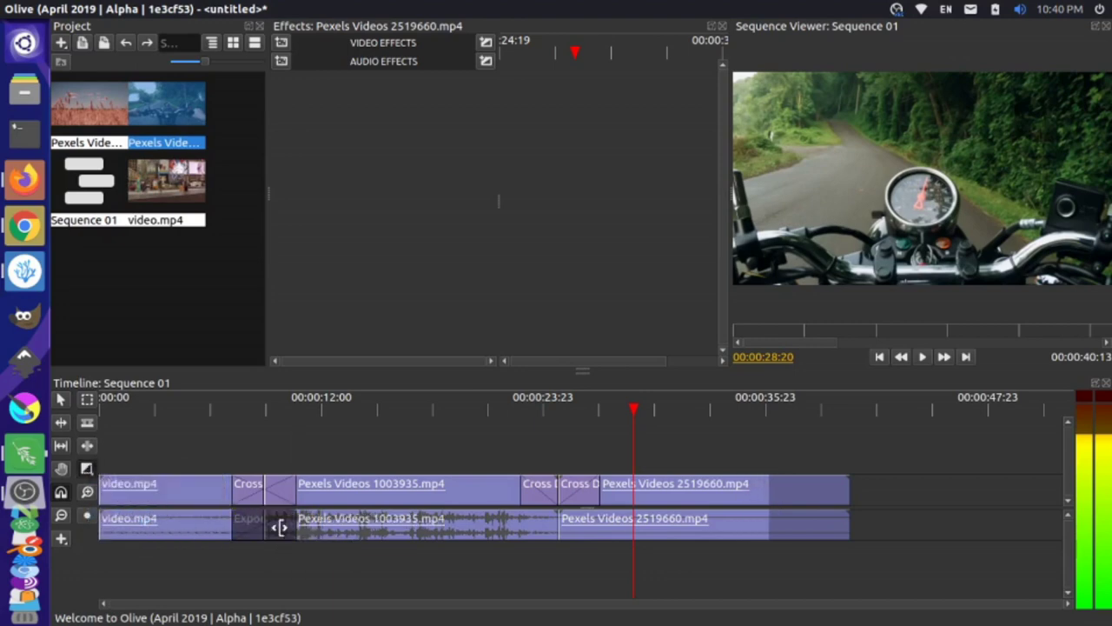
key(XF86AudioRaiseVolume)
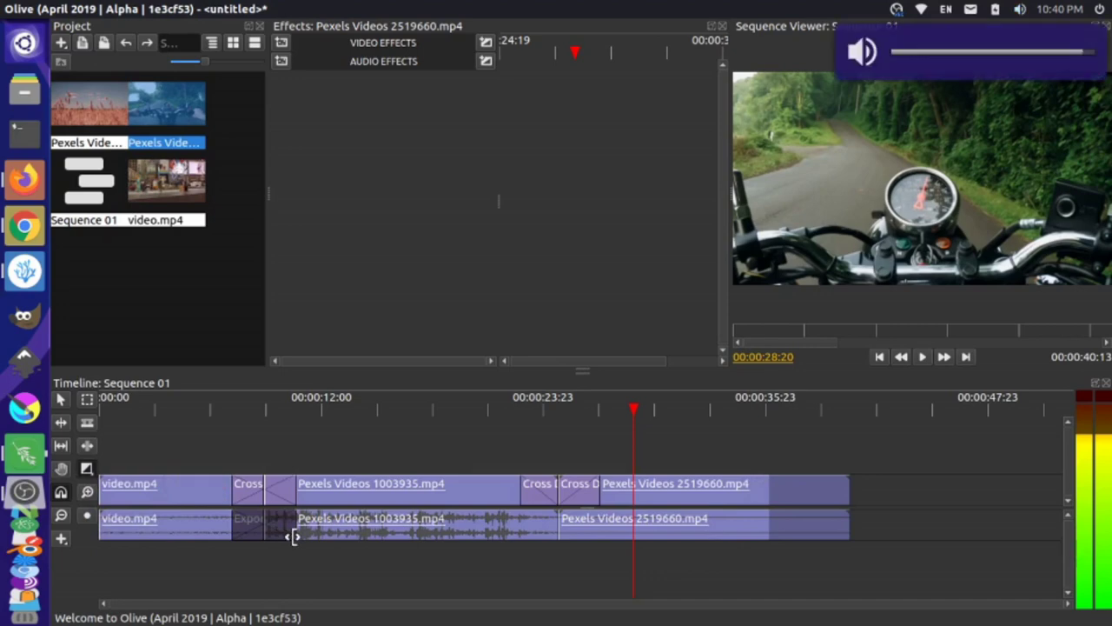
- Play the sequence from 00:00:05:15 through the audio and video transitions after video.mp4
click(203, 408)
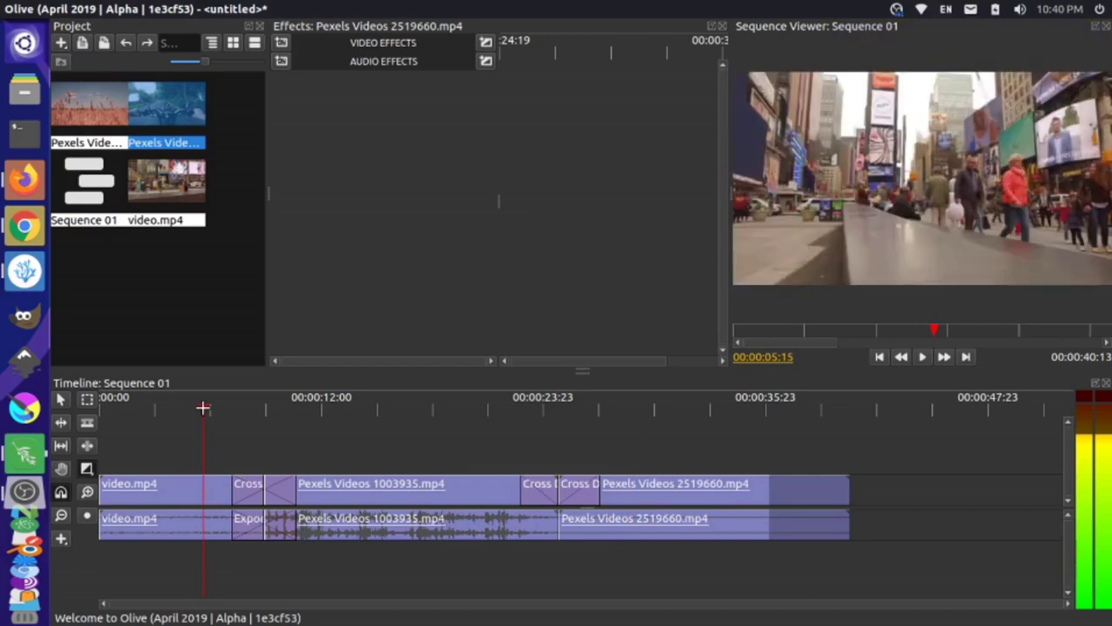
key(space)
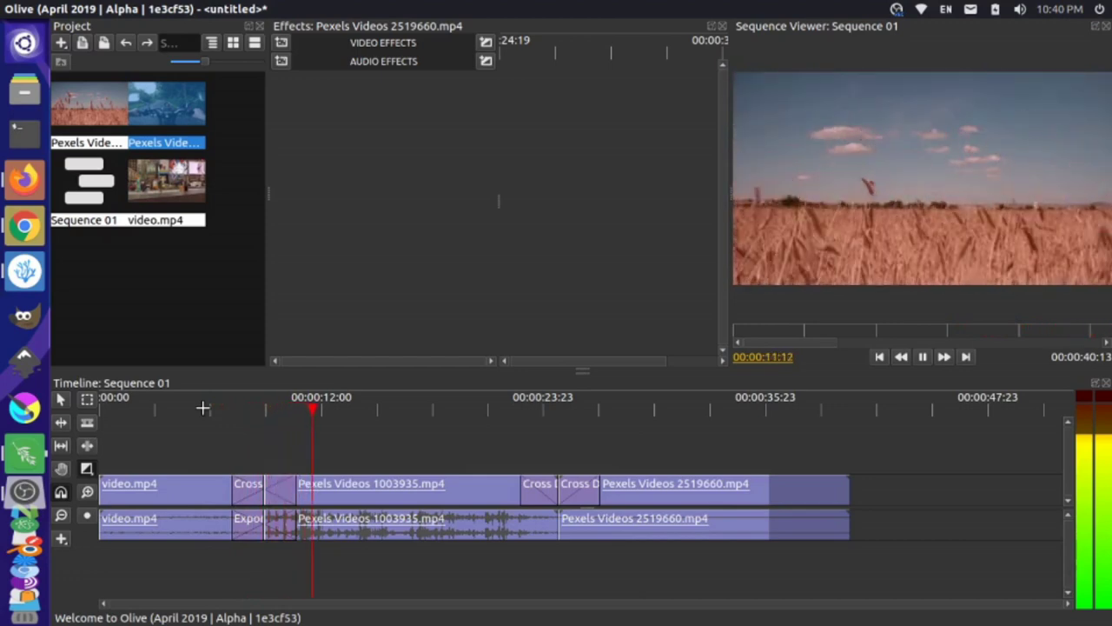
key(space)
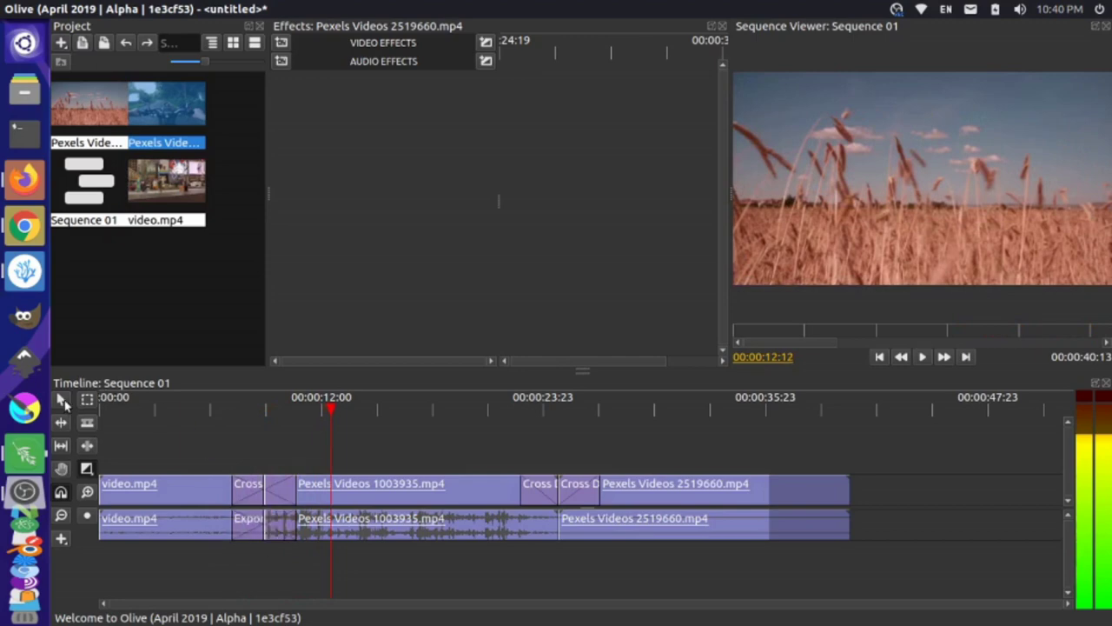
- Delete the Exponential Fade from the audio track and every Cross Dissolve from the video track
click(280, 529)
key(Delete)
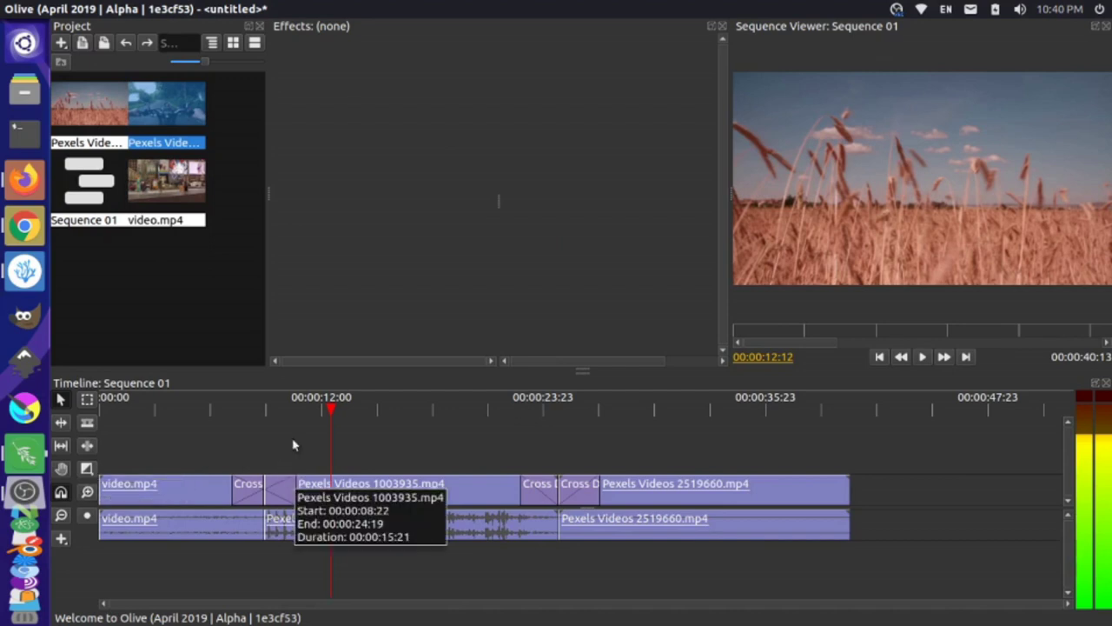
click(280, 480)
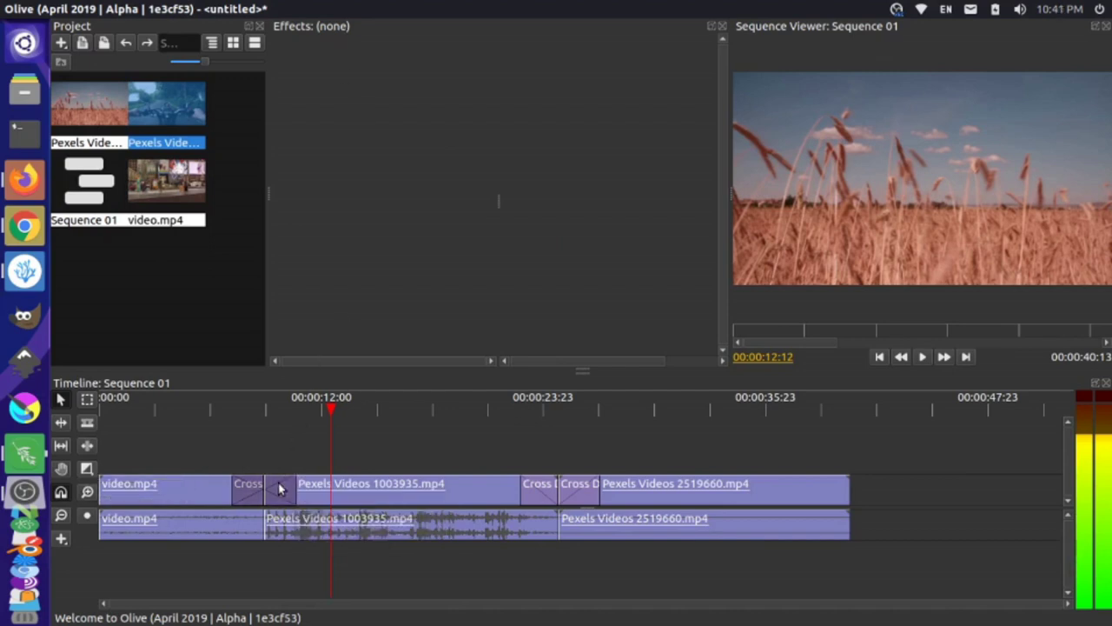
key(Delete)
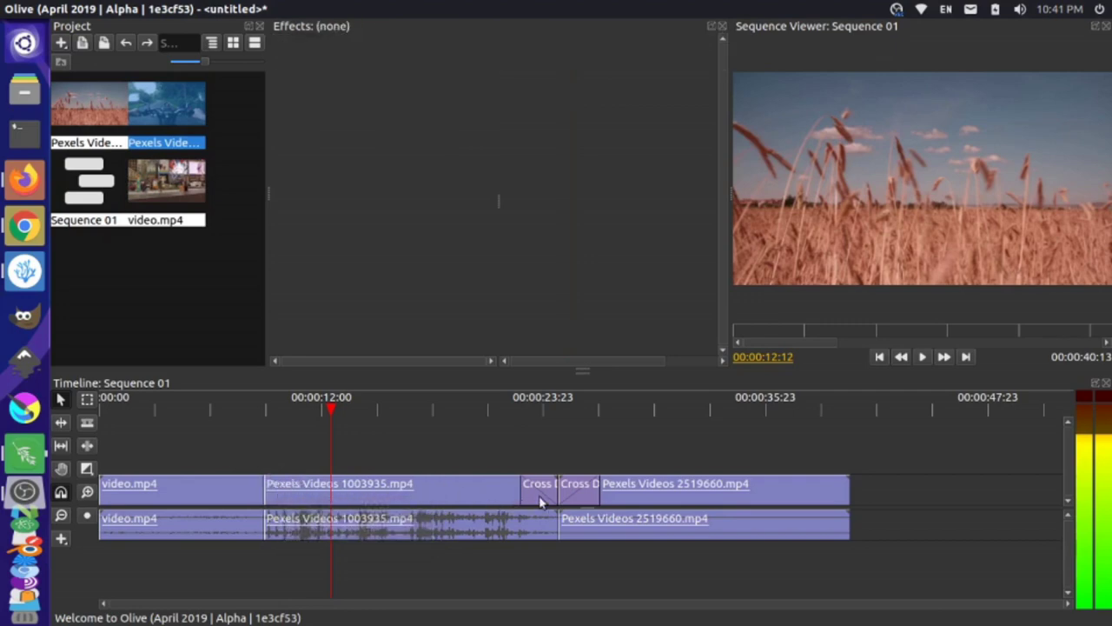
click(538, 500)
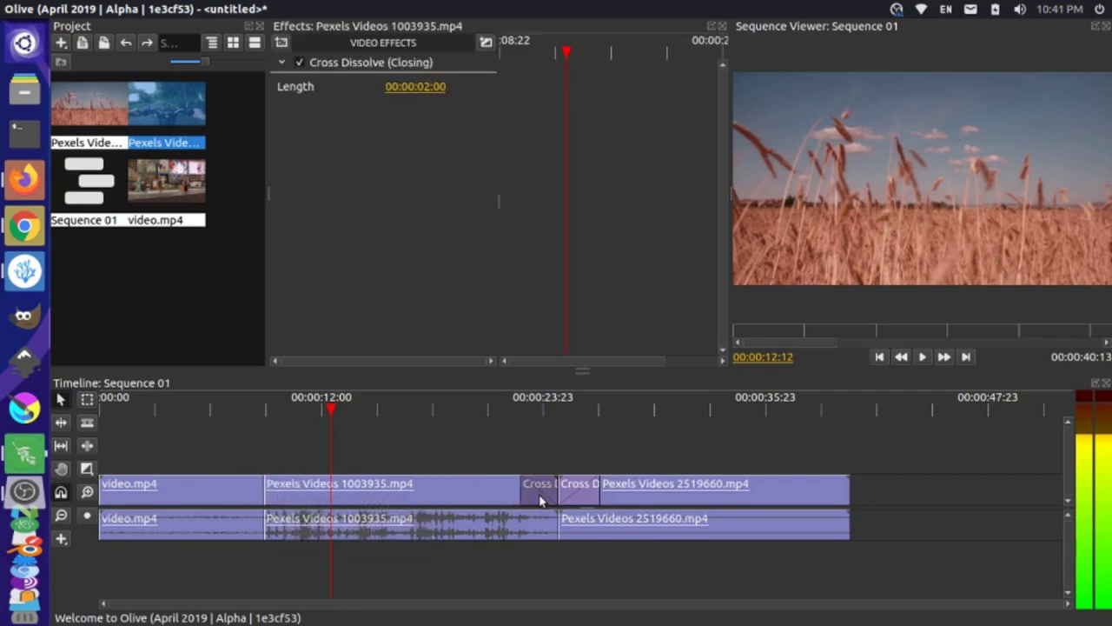
key(Delete)
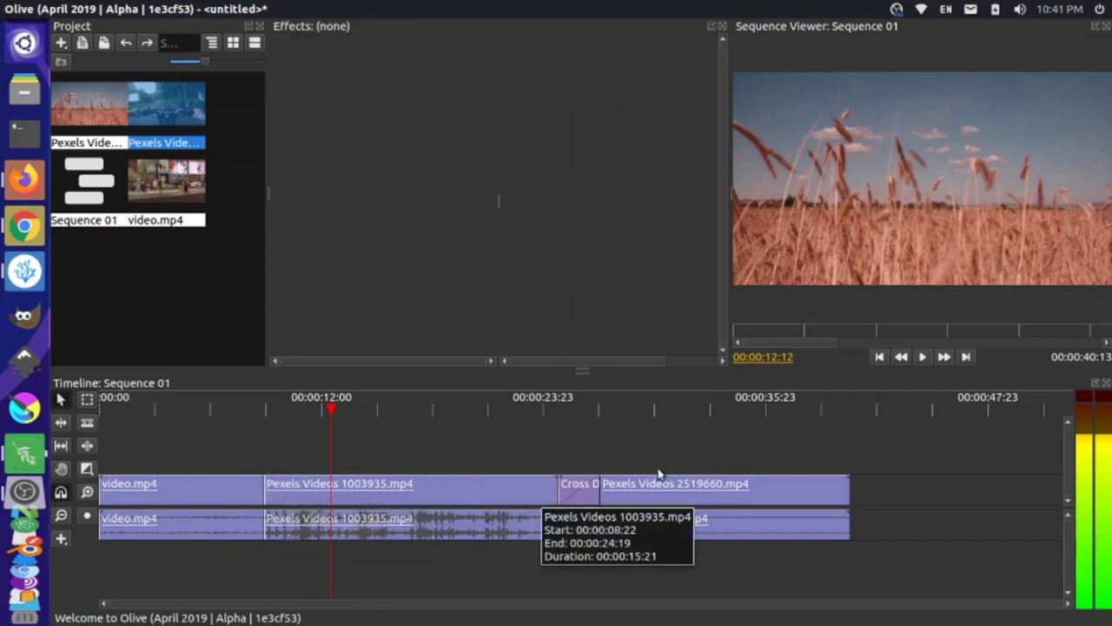
click(580, 491)
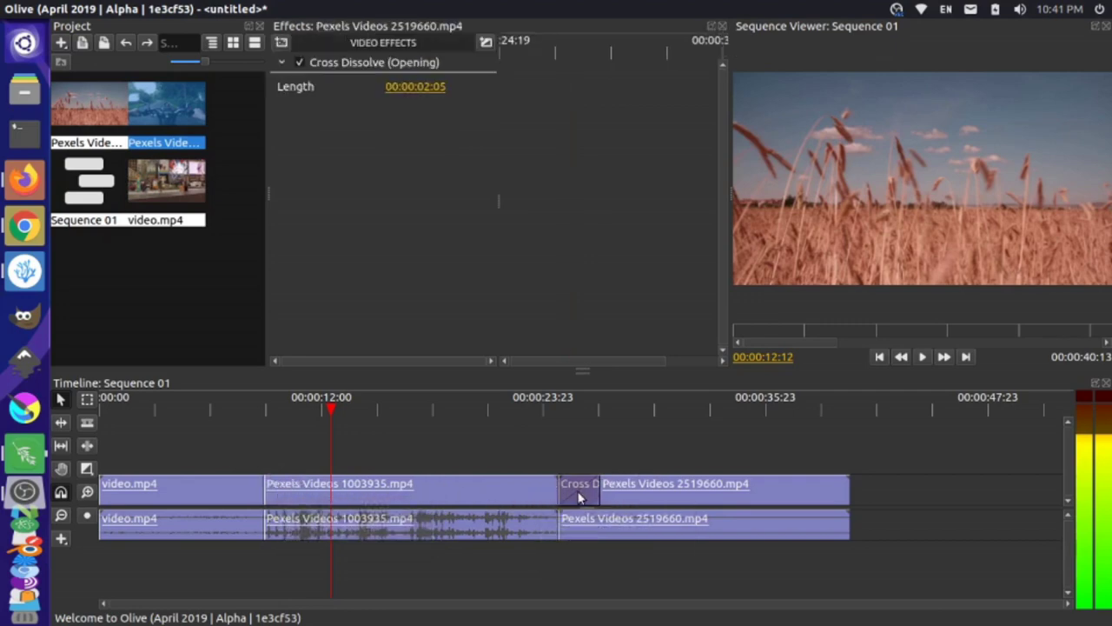
key(Delete)
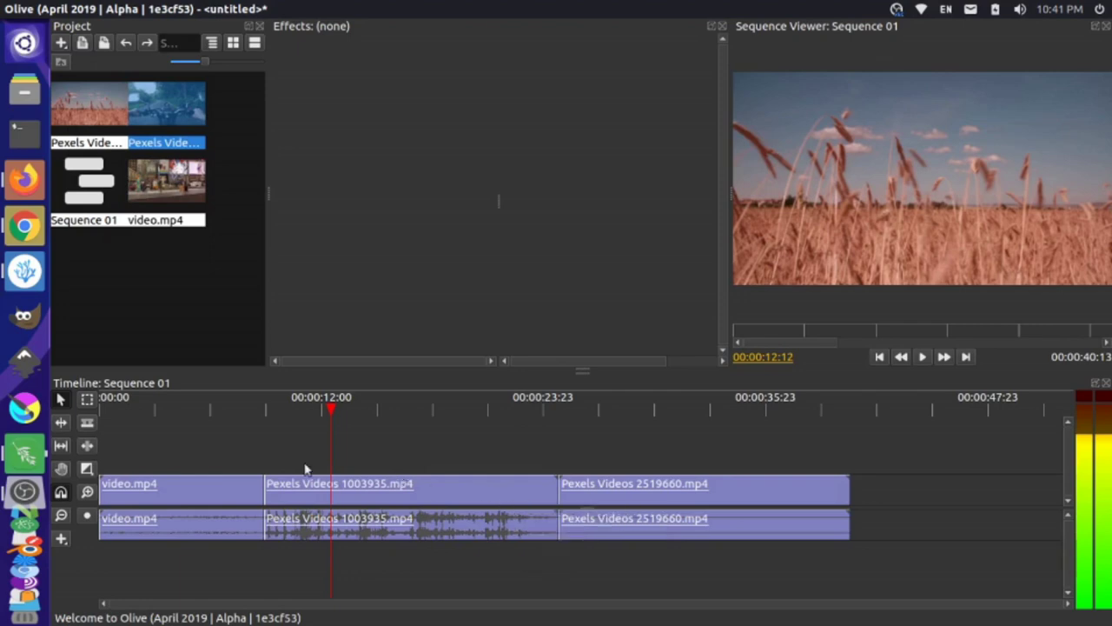
- Select video.mp4 and collapse its Transform, Volume and Pan effects
click(243, 485)
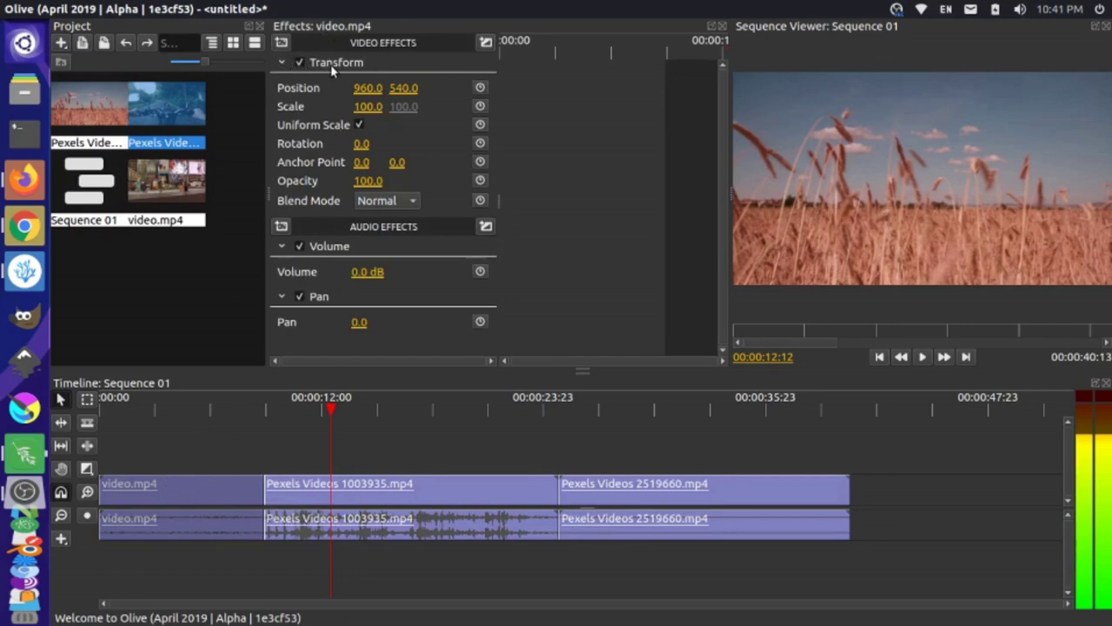
click(281, 62)
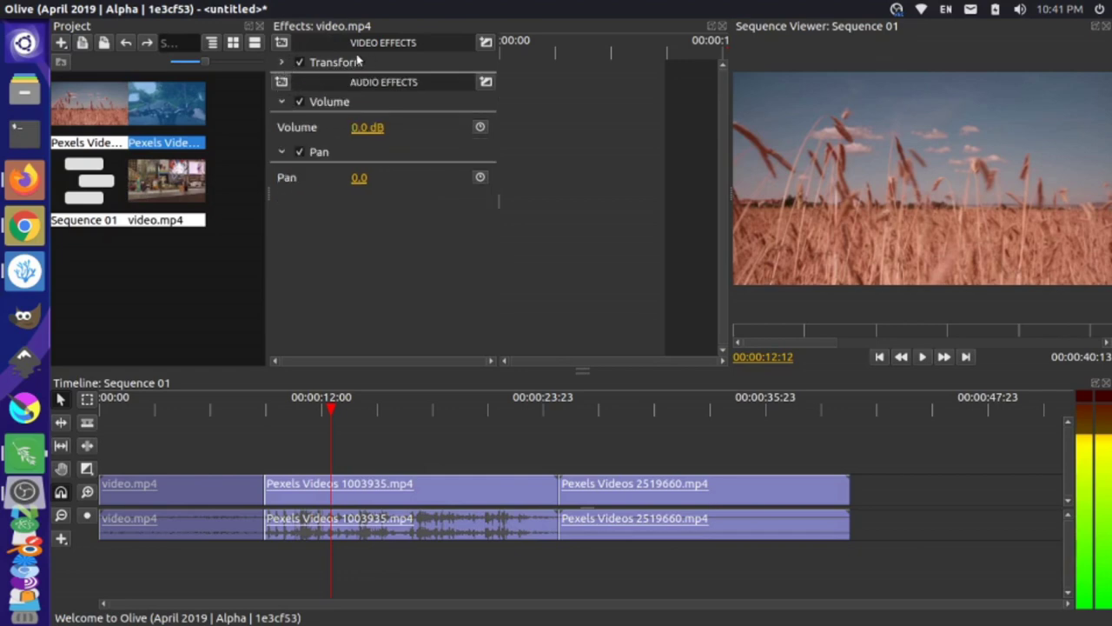
click(280, 103)
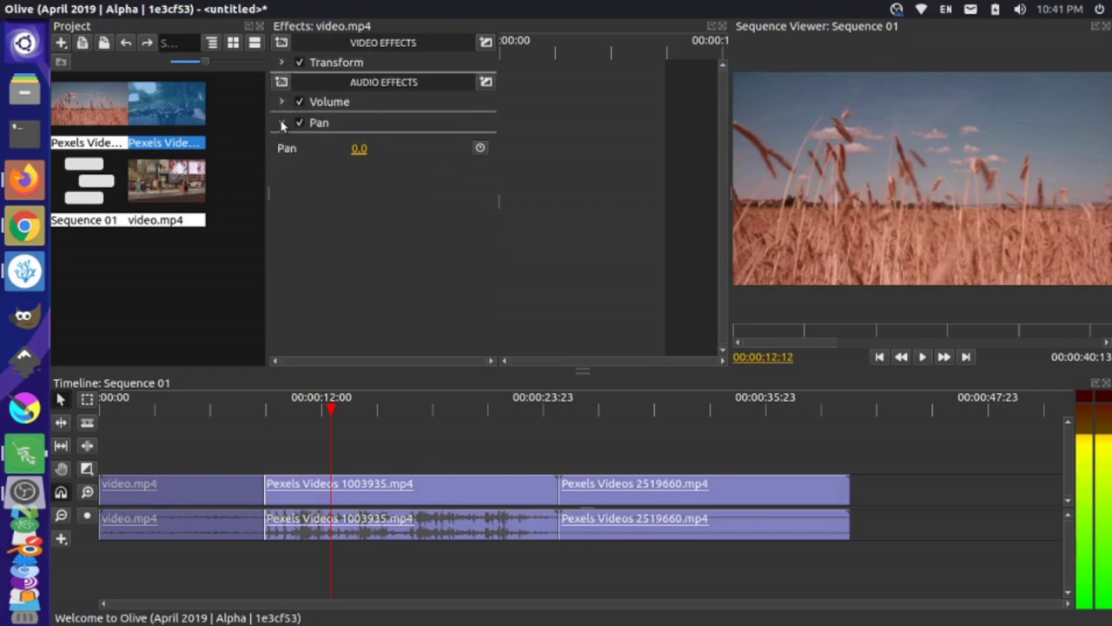
click(282, 122)
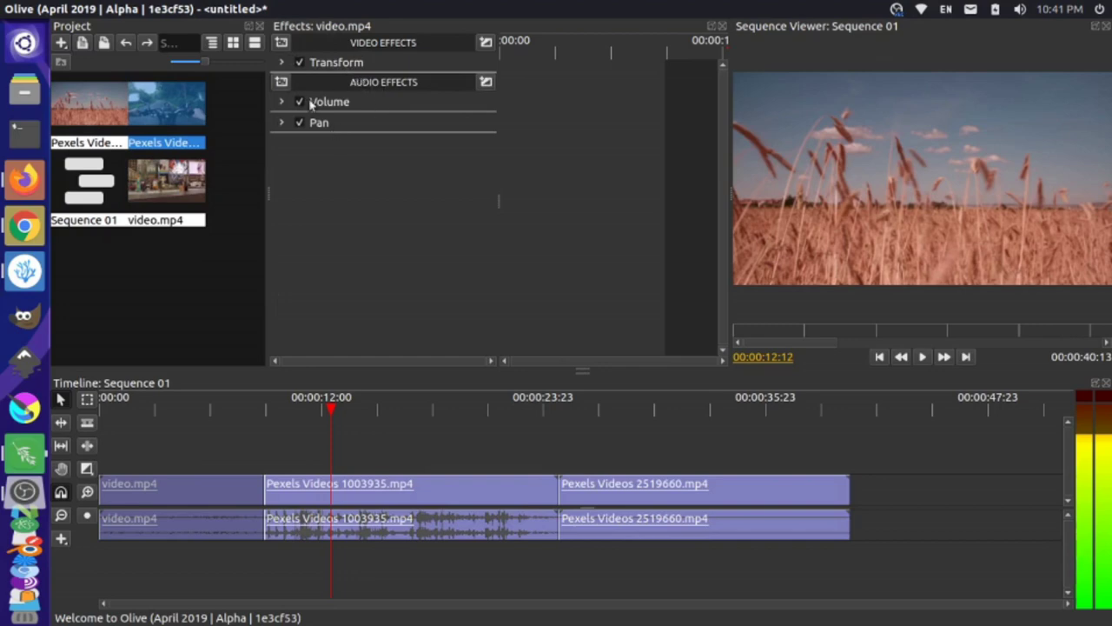
click(490, 45)
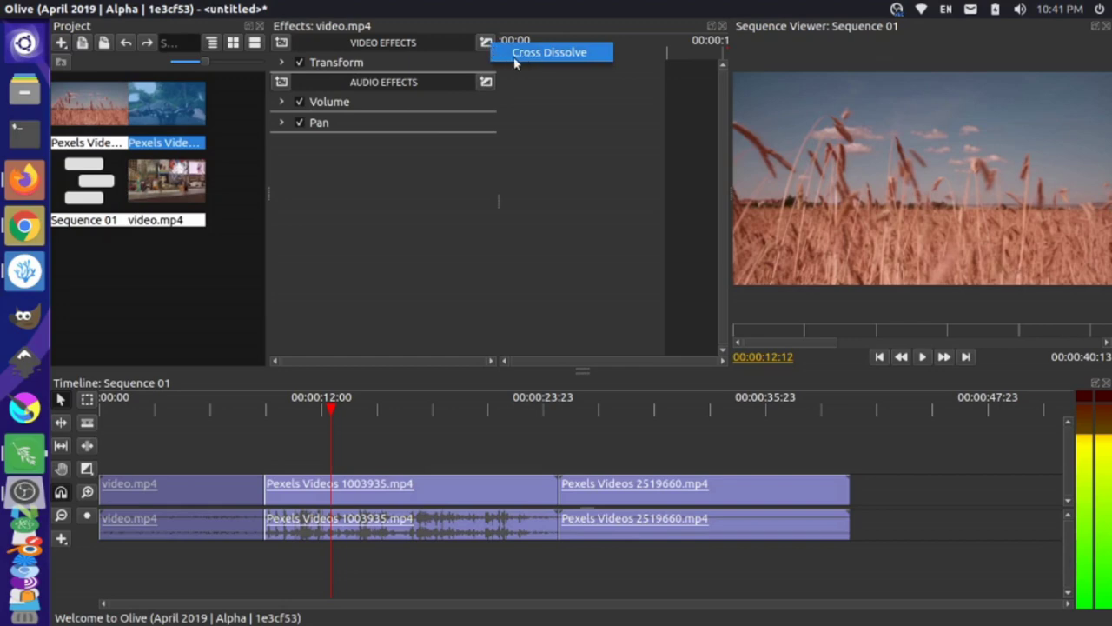
click(484, 84)
click(484, 84)
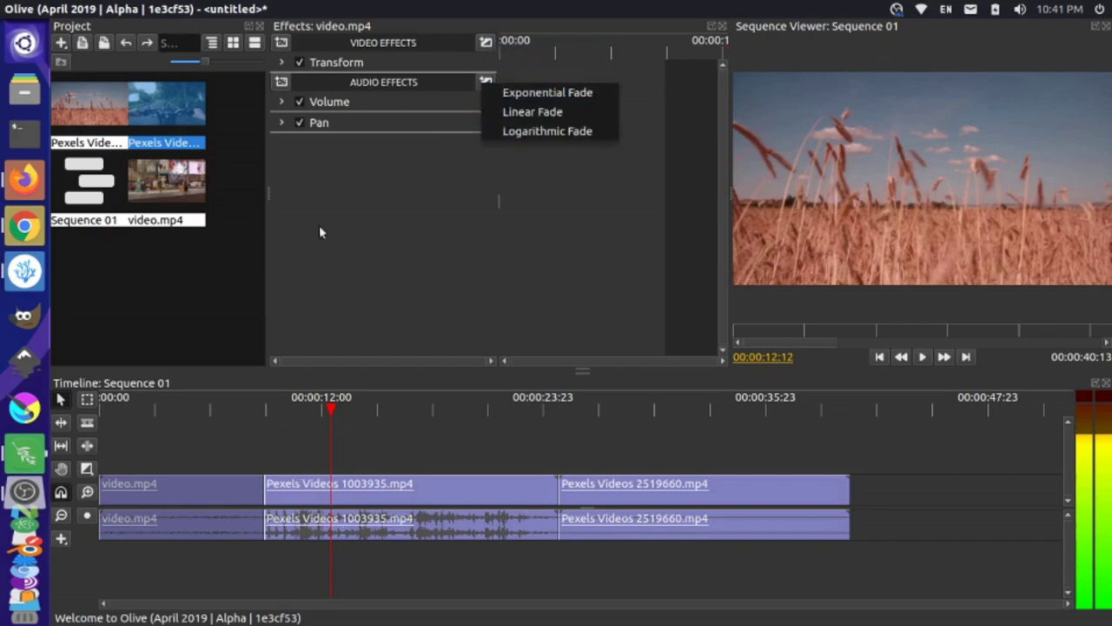
click(341, 196)
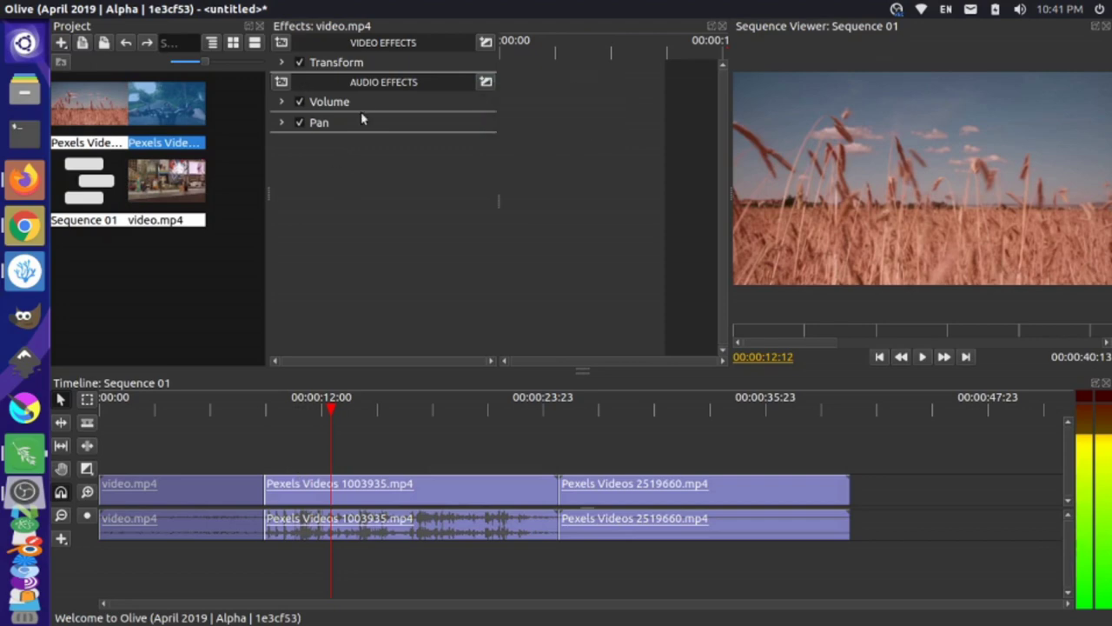
- Add the Bulge distort effect to video.mp4
click(286, 48)
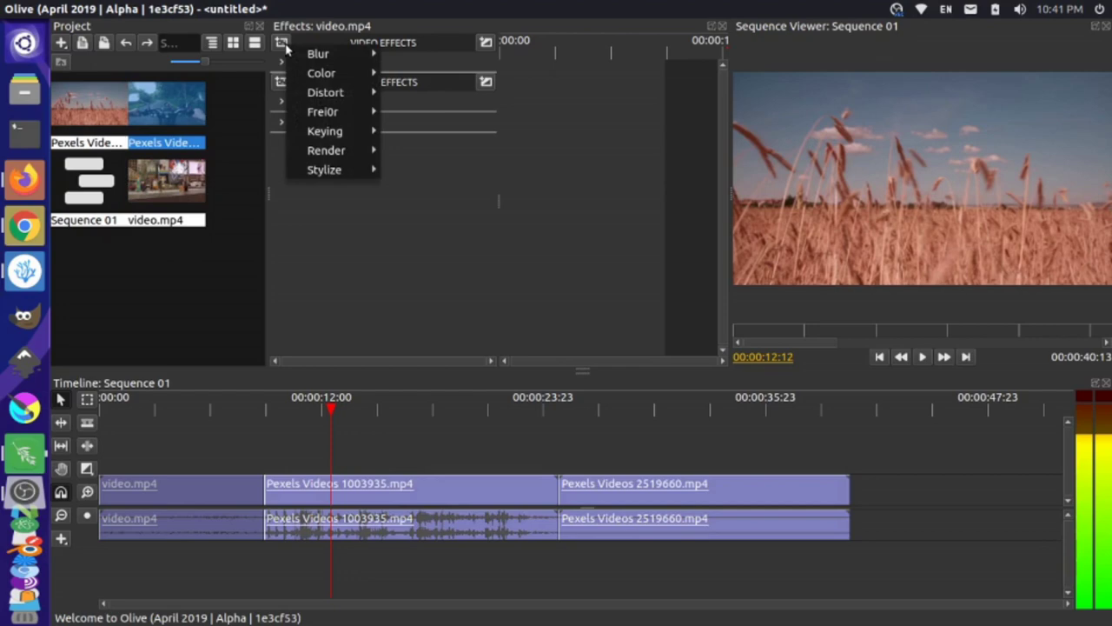
mouse_move(312, 56)
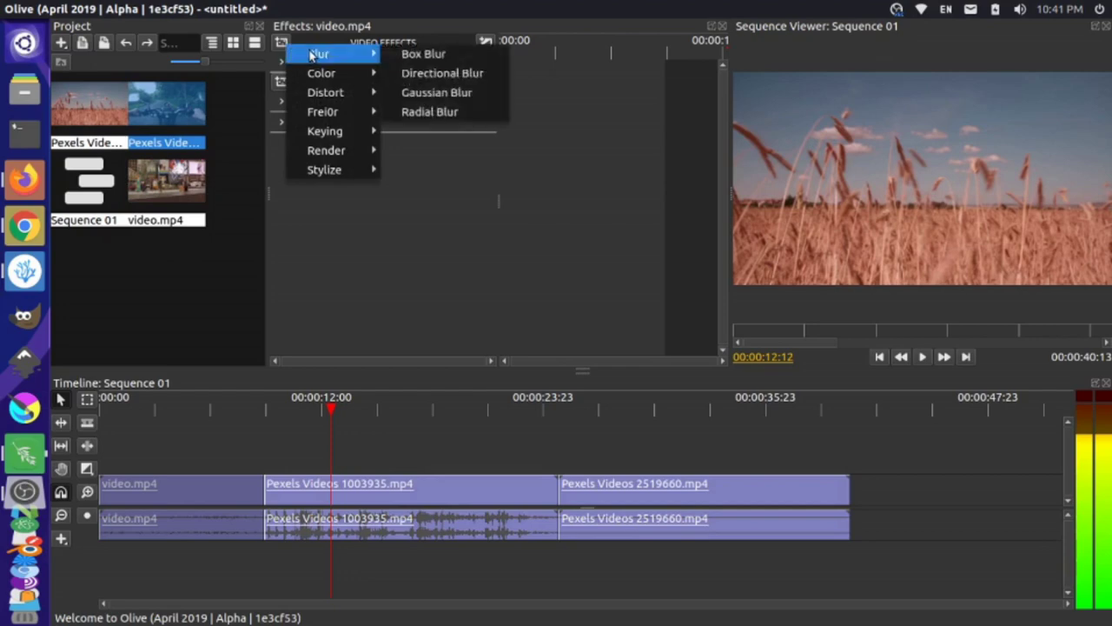
mouse_move(346, 76)
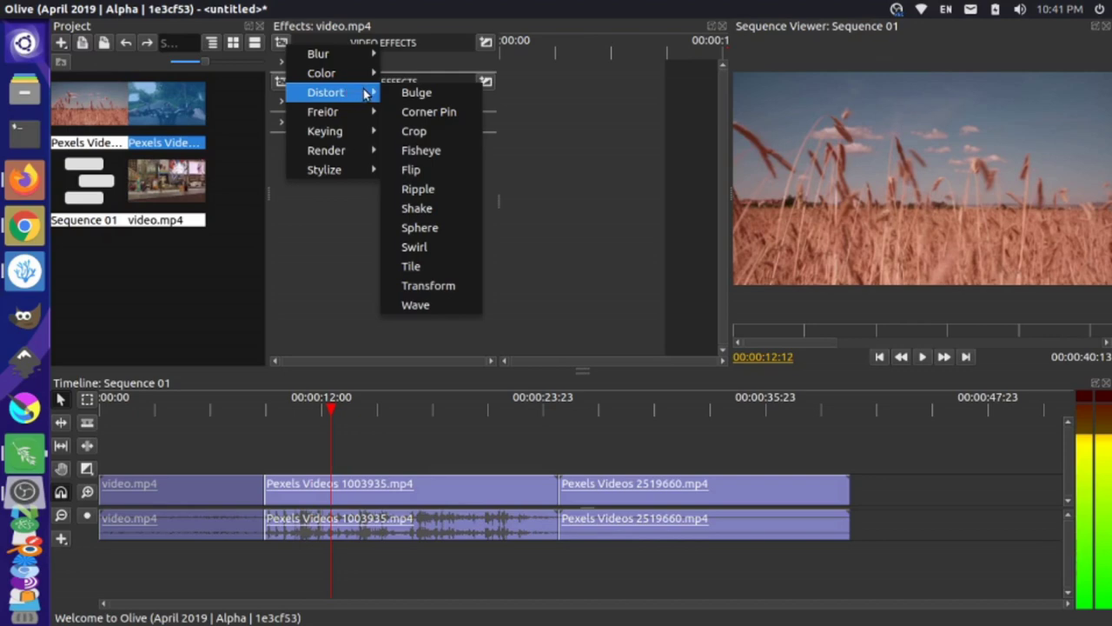
click(424, 97)
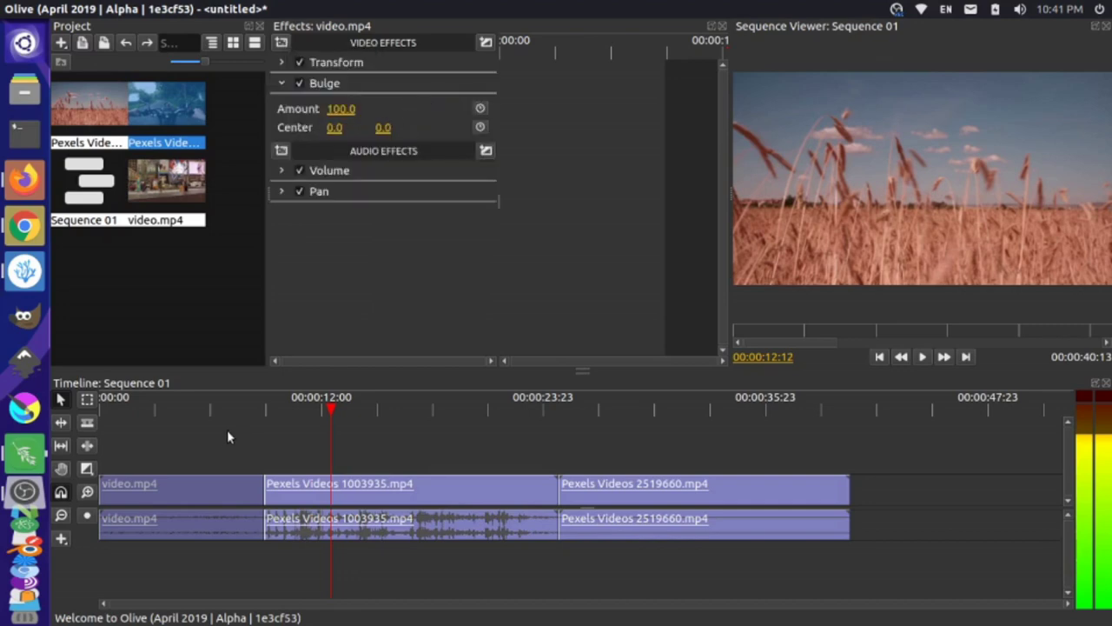
- Play part of video.mp4 up to about 00:00:06:01 to preview the Bulge effect
click(206, 406)
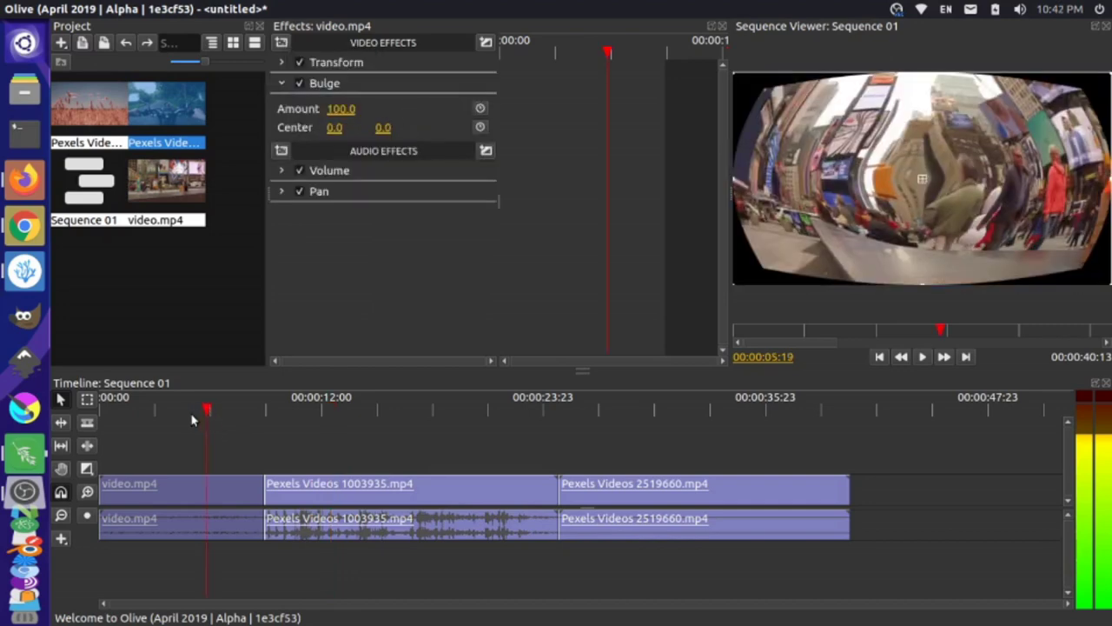
drag(145, 407, 170, 410)
key(space)
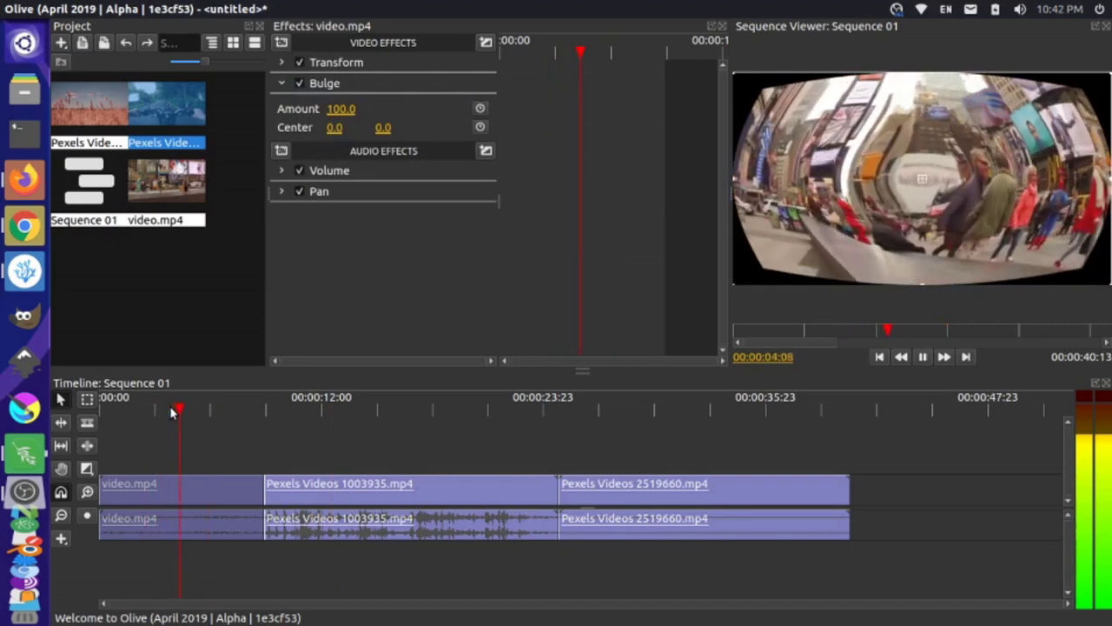
key(space)
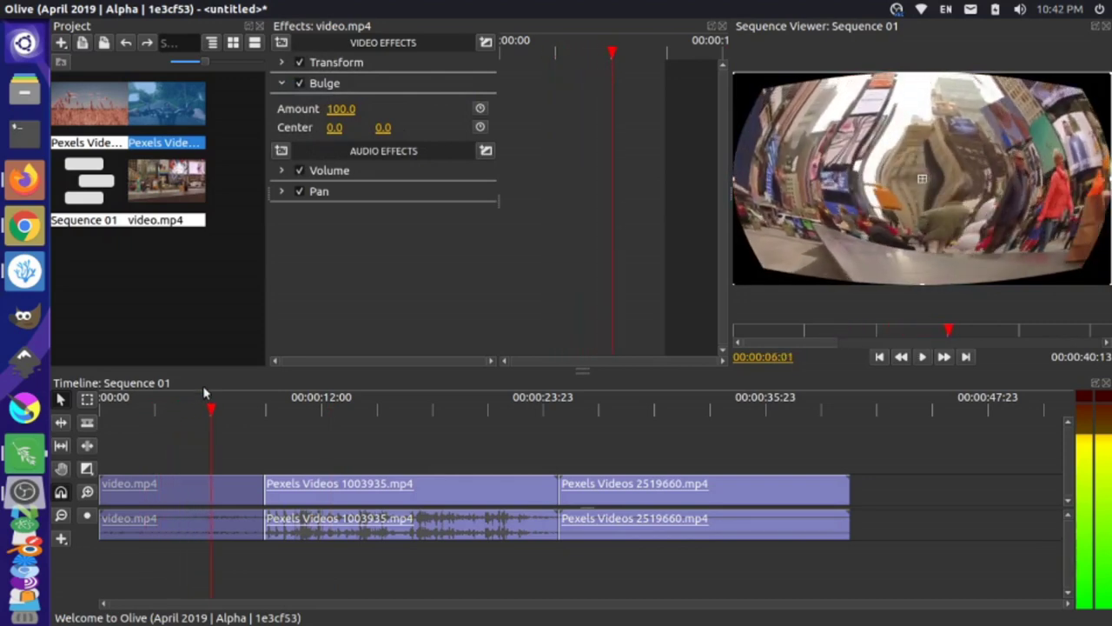
- Set the Bulge effect's horizontal center to 758.0 and play video.mp4 from near its beginning
drag(353, 130, 1012, 130)
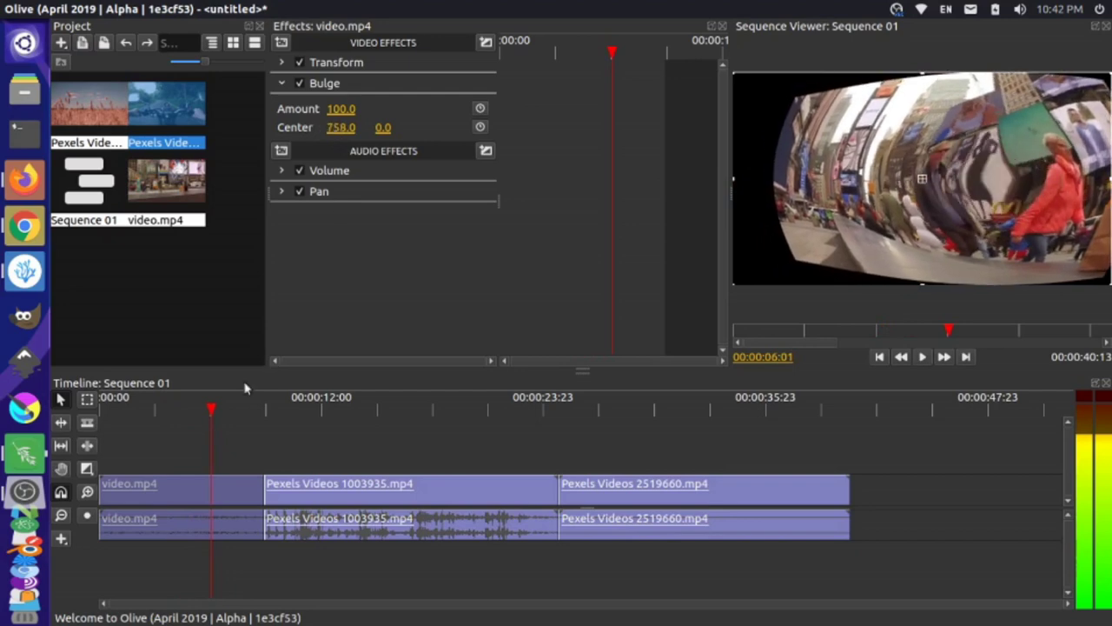
click(123, 408)
key(space)
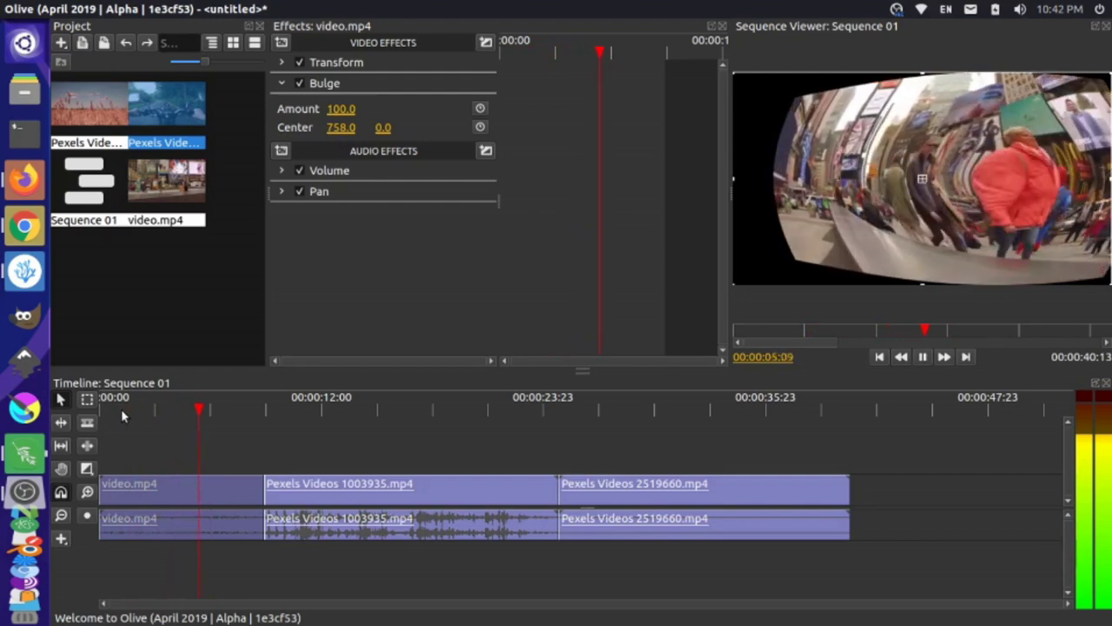
key(space)
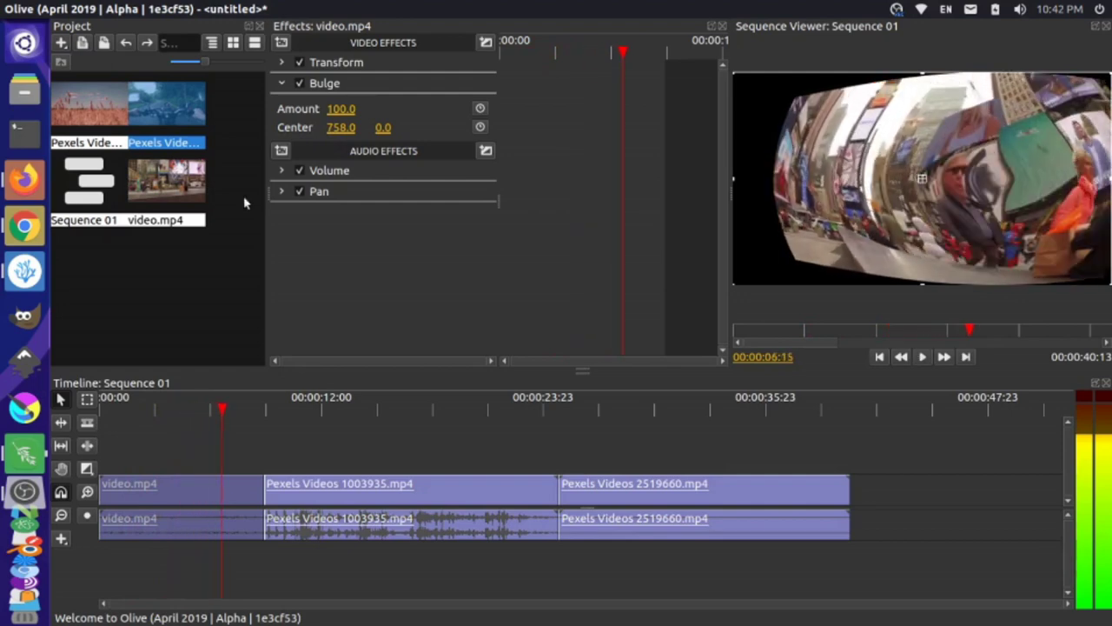
- Delete the Bulge effect from video.mp4 and expand the clip's Transform effect
right_click(330, 86)
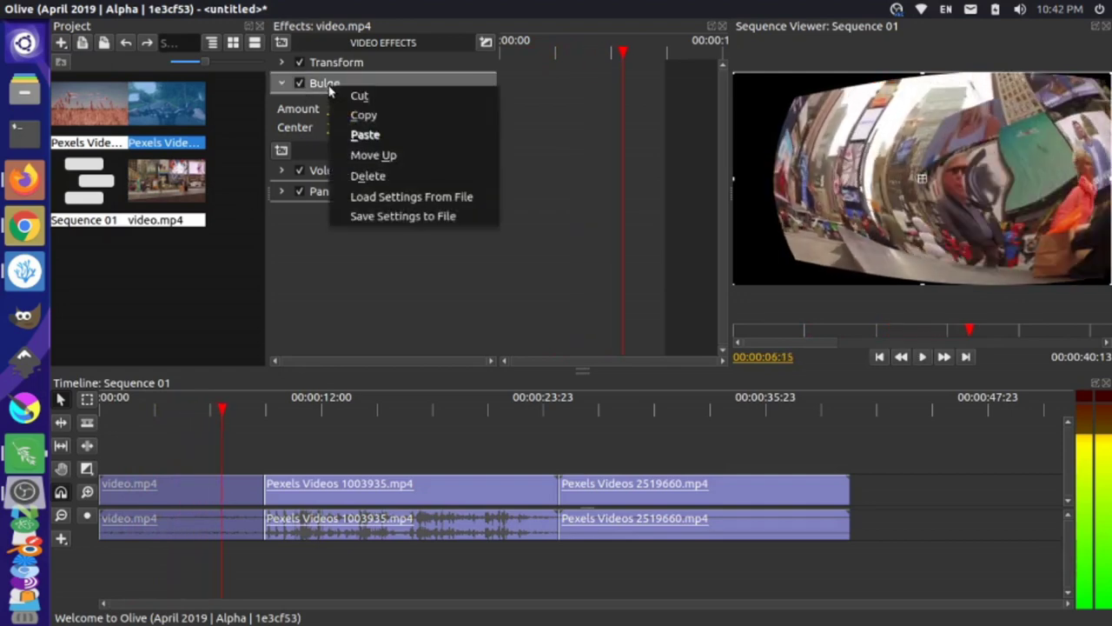
click(370, 171)
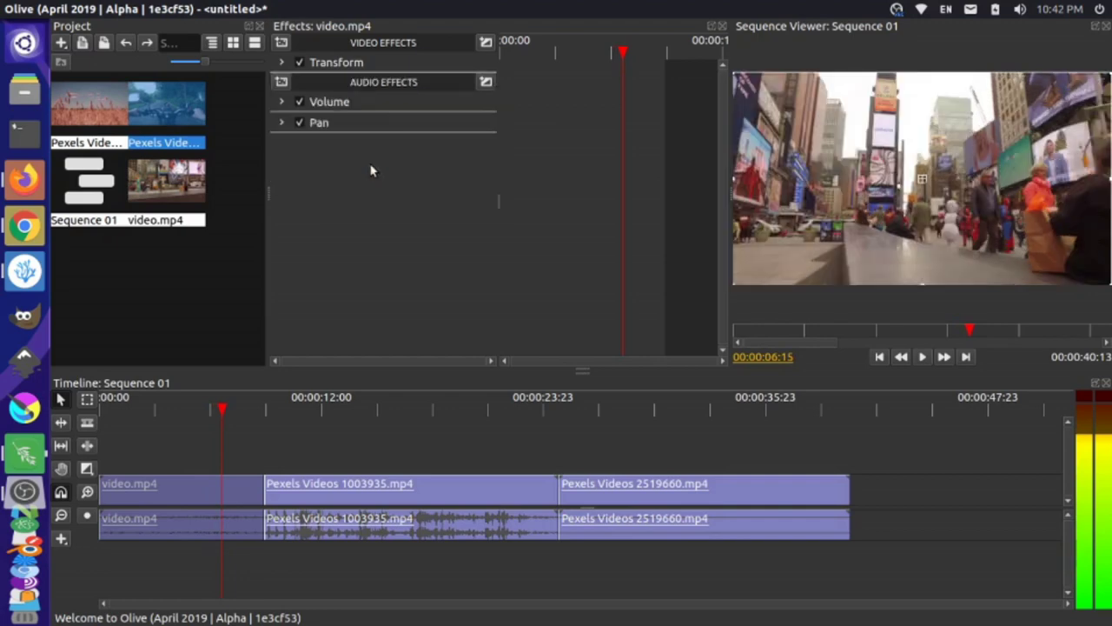
click(282, 62)
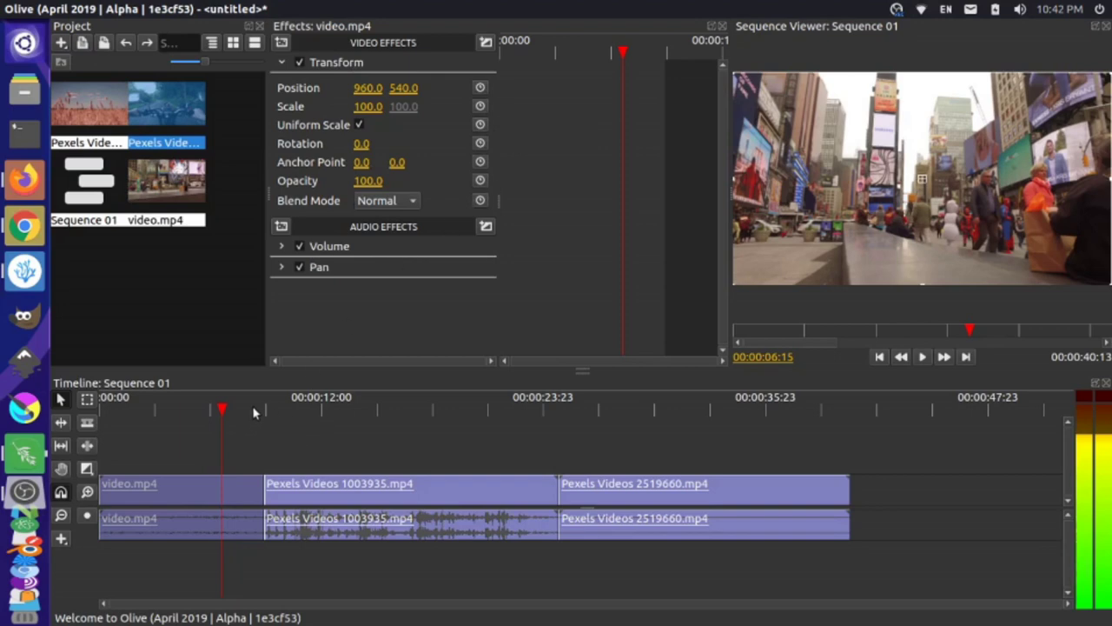
- Place the playhead at 00:00:08:00, shortly before the end of video.mp4, and enable Opacity keyframes there
drag(253, 410, 280, 408)
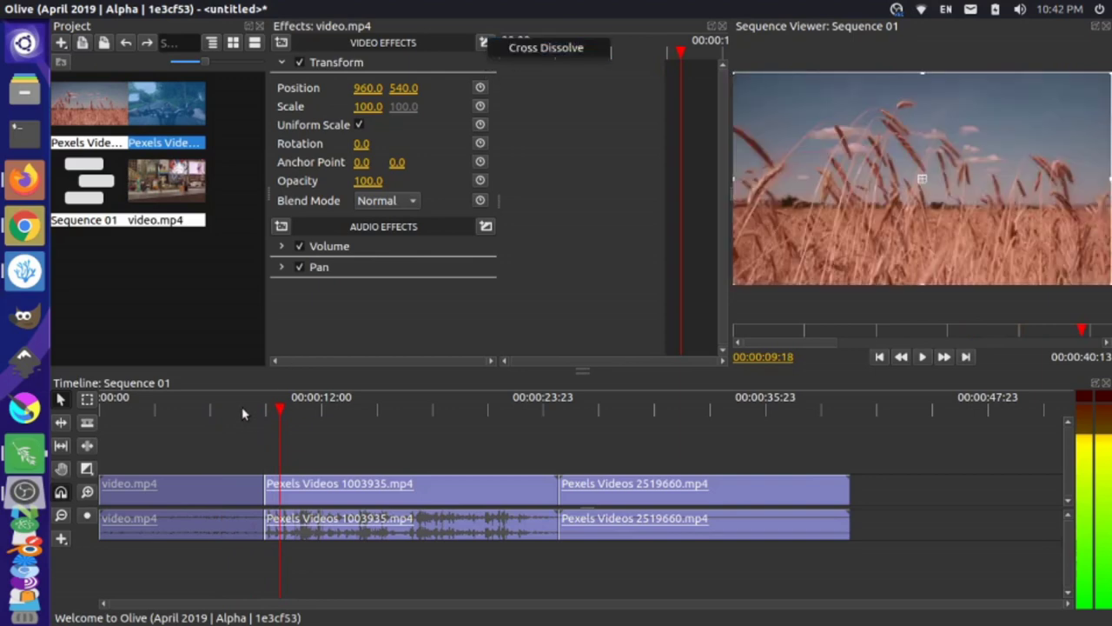
drag(237, 411, 245, 414)
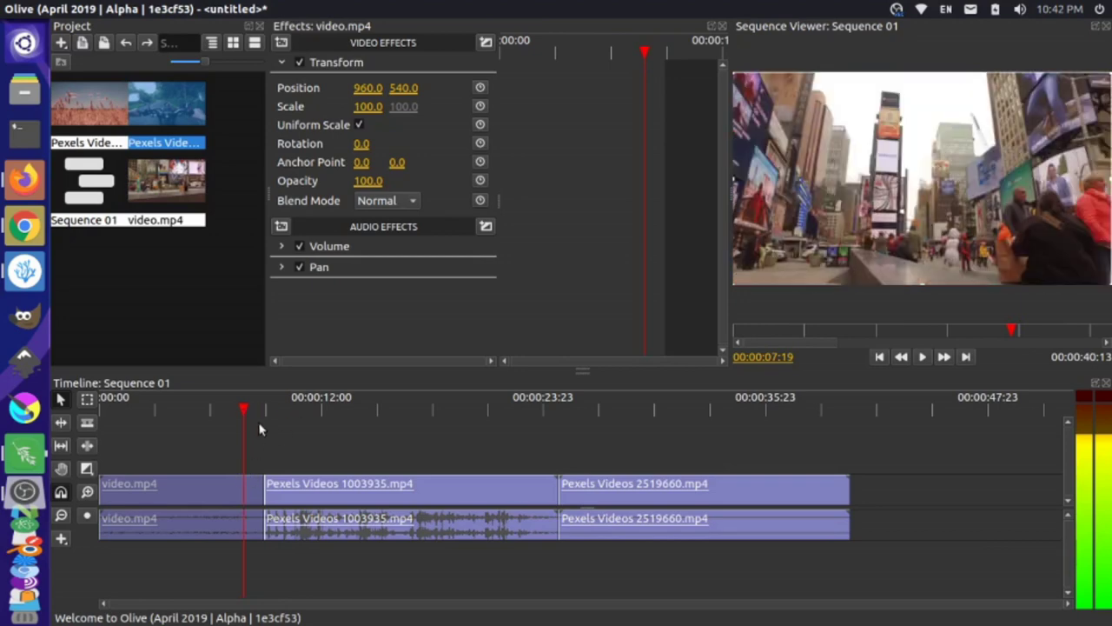
click(251, 409)
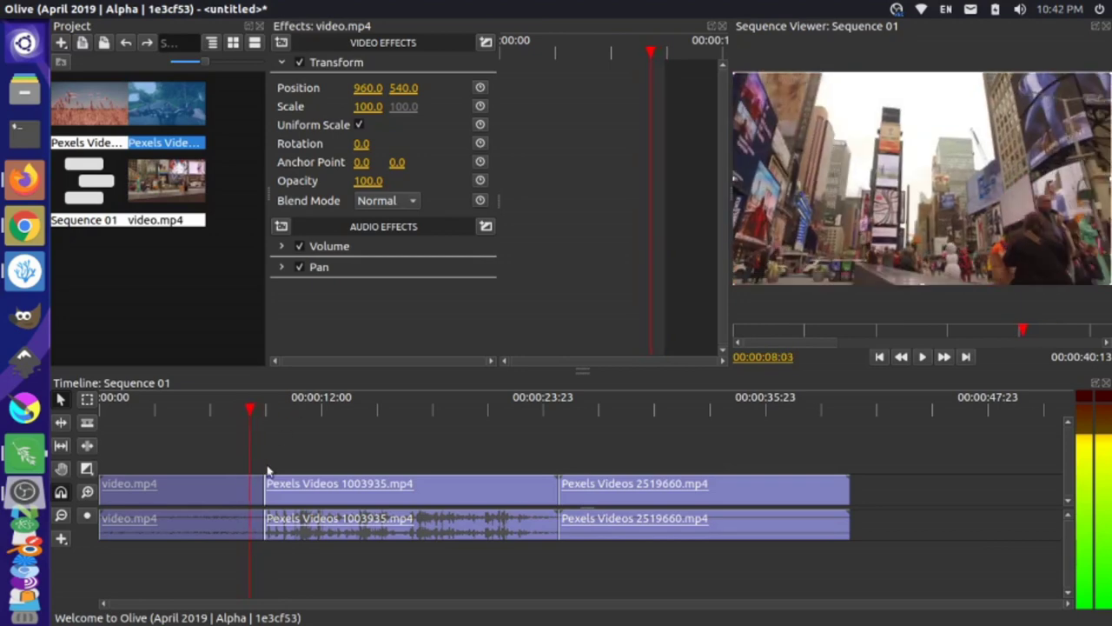
scroll(266, 470, up, 3)
scroll(370, 476, up, 1)
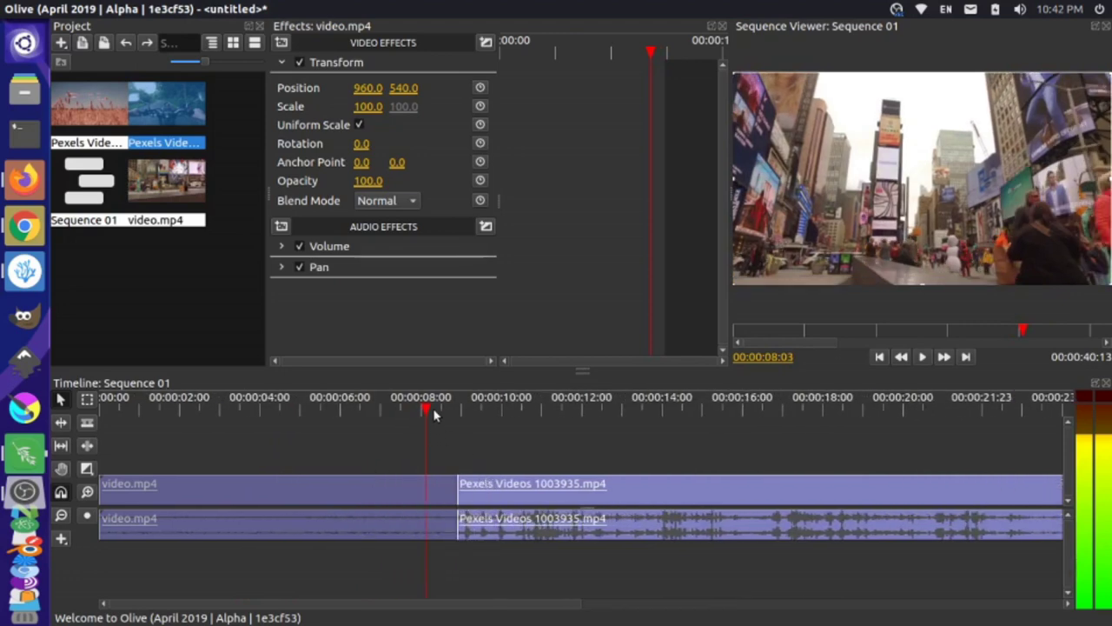
mouse_move(434, 414)
mouse_down()
mouse_move(447, 411)
mouse_move(420, 406)
mouse_up()
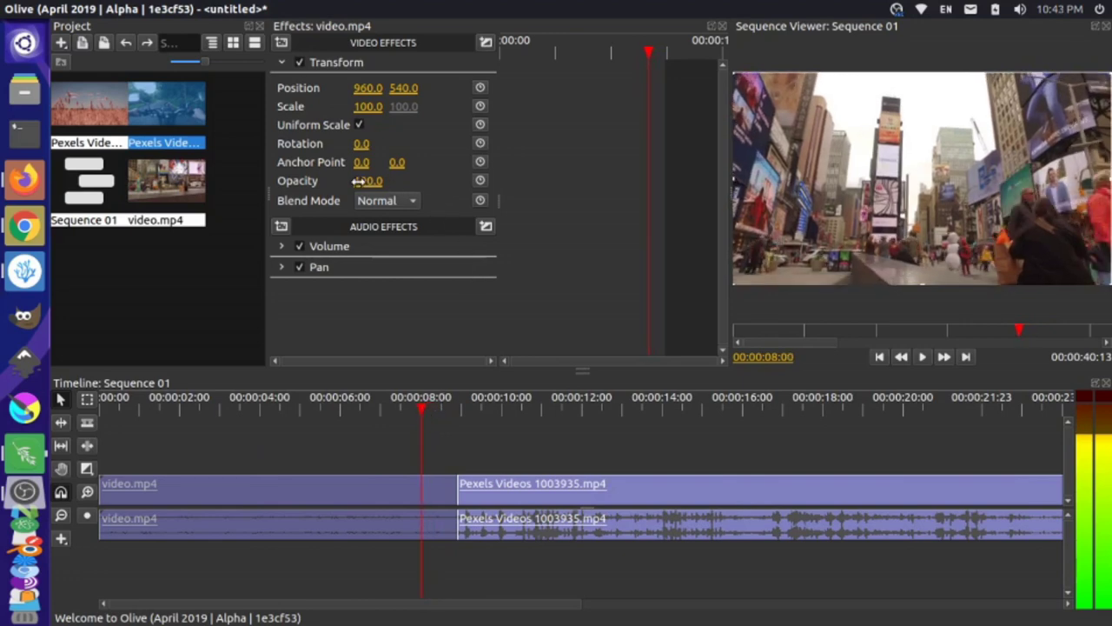
click(481, 180)
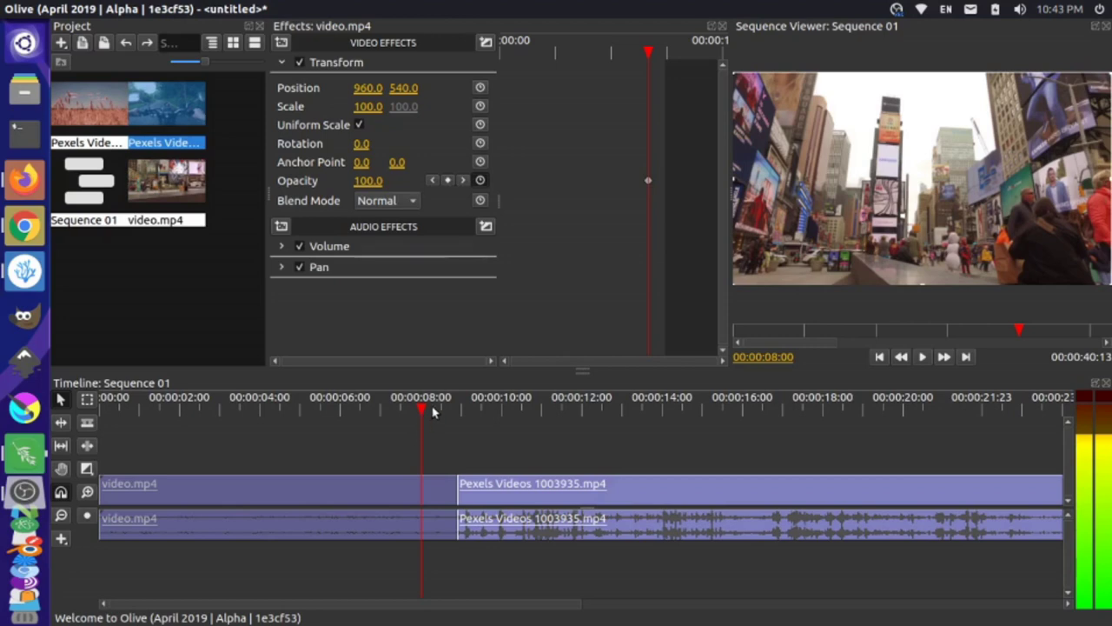
- Add a second Opacity keyframe at the end of video.mp4, 00:00:08:22, and set its value to 0
drag(433, 410, 458, 408)
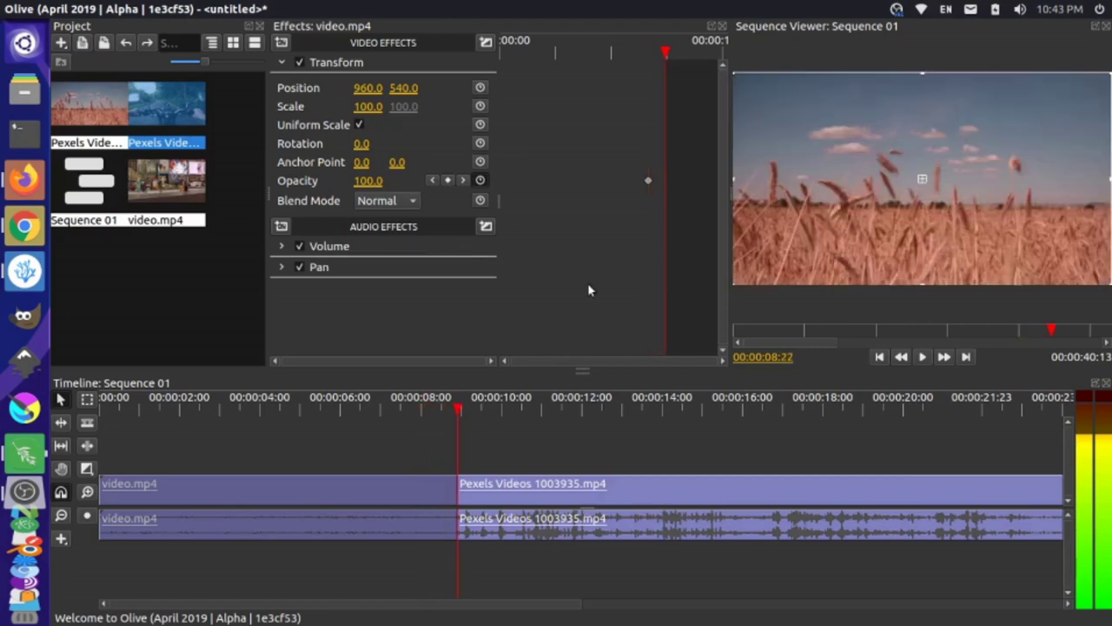
click(649, 181)
drag(384, 409, 299, 418)
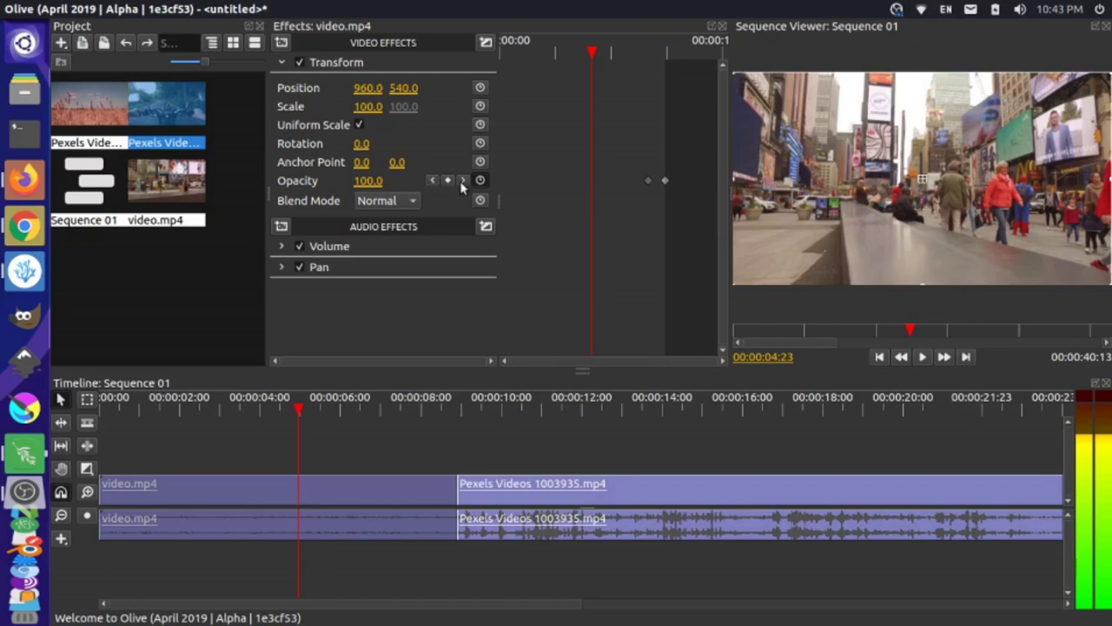
click(461, 181)
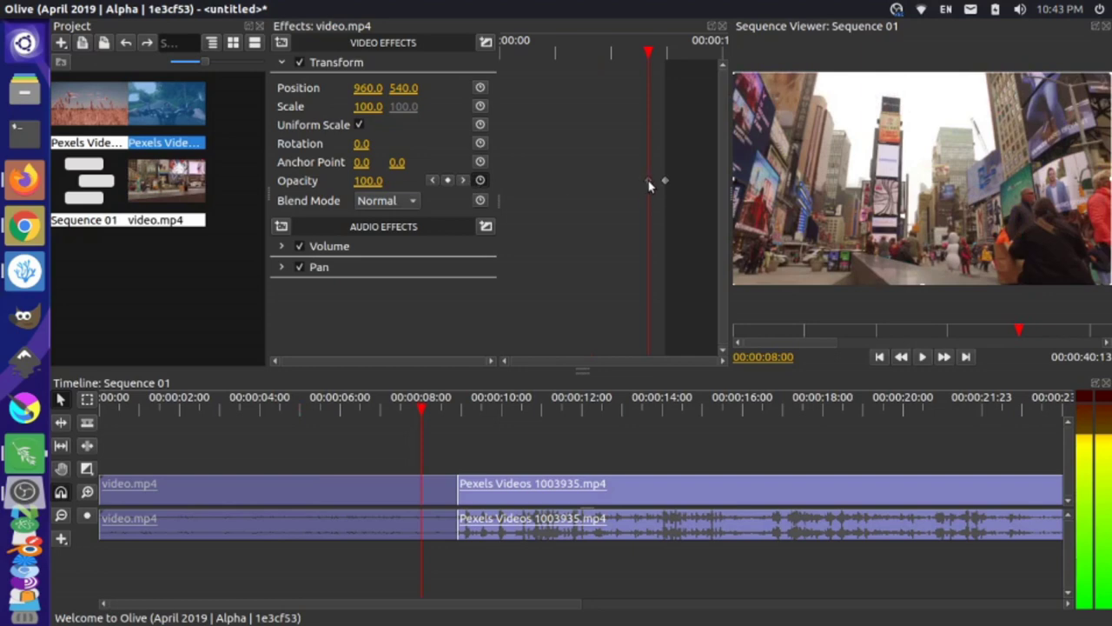
click(464, 181)
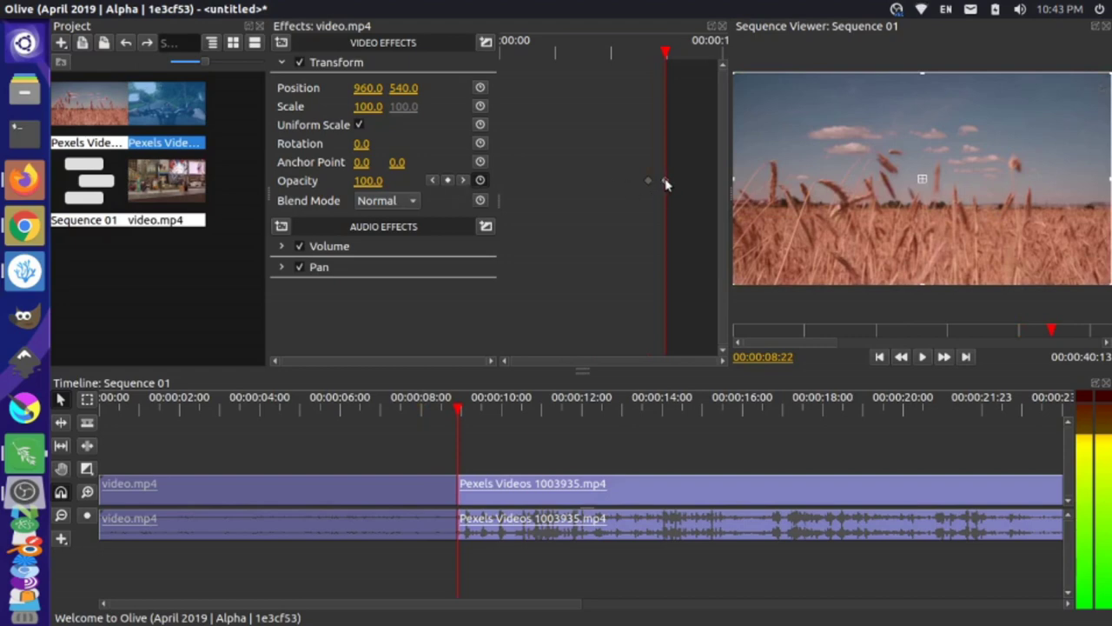
drag(368, 180, 343, 181)
- Play the sequence from about 00:00:07 past the end of video.mp4 to preview the fade-out
click(391, 410)
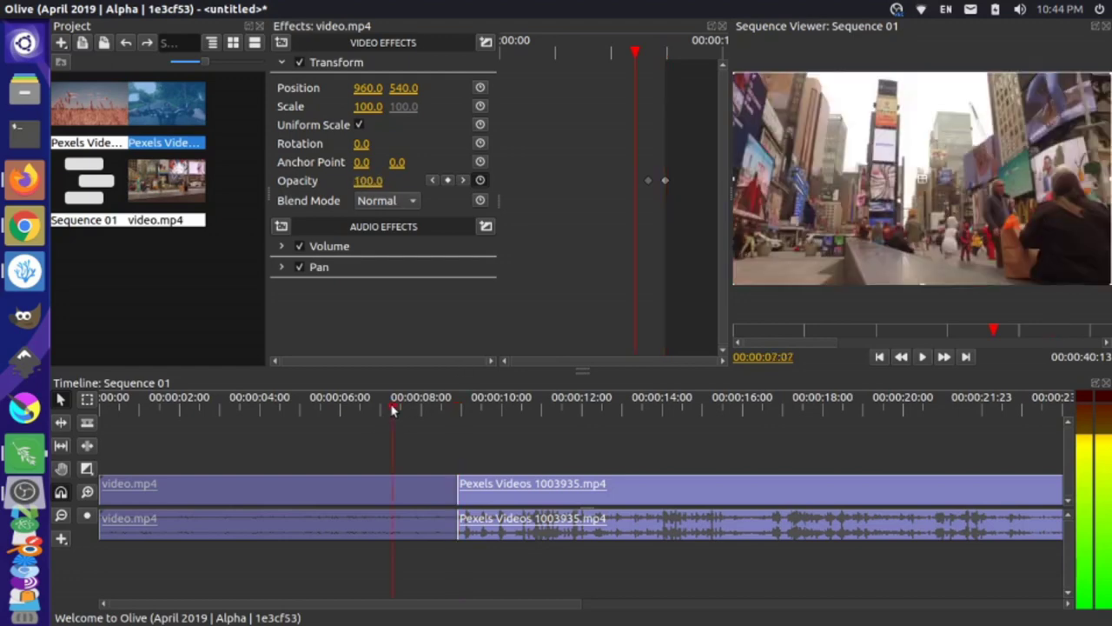
drag(391, 410, 378, 410)
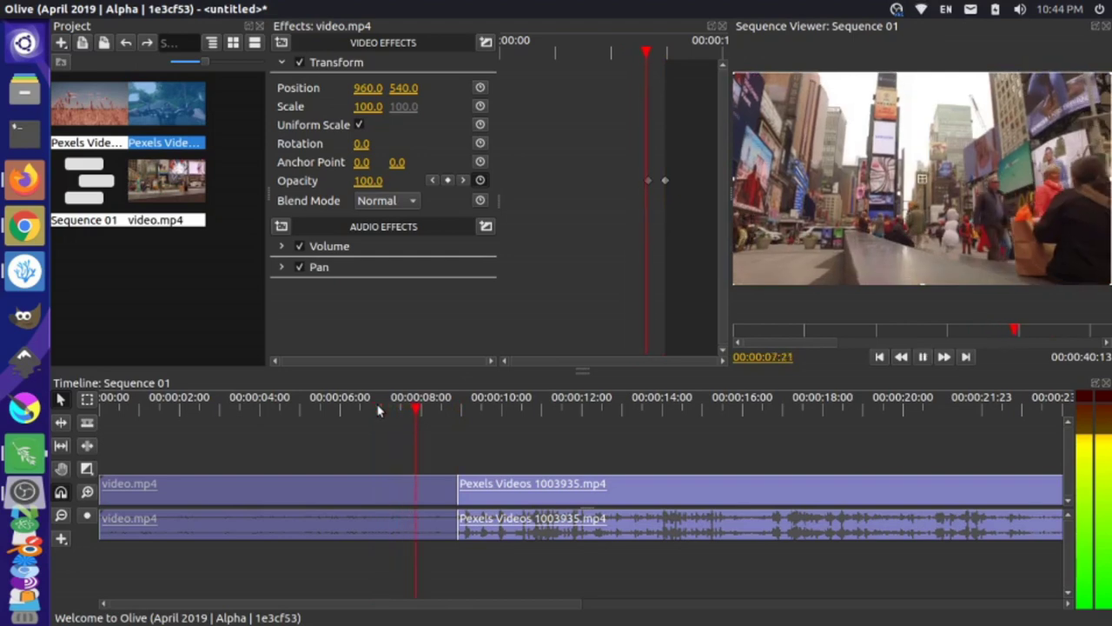
key(space)
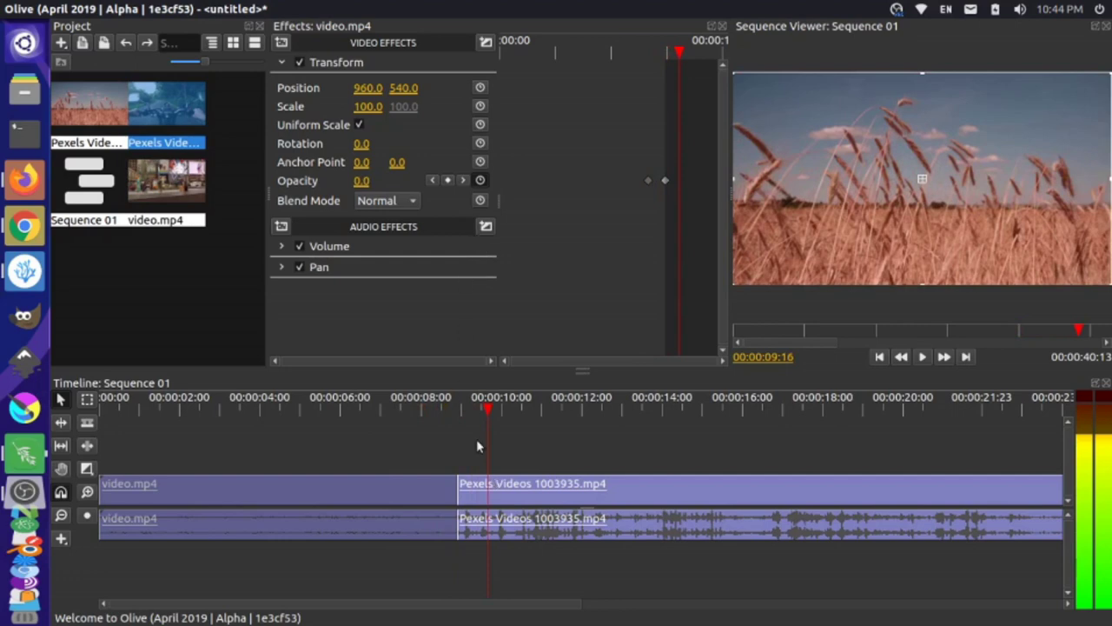
- Keyframe the opacity of Pexels Videos 1003935.mp4 from 0 at 00:00:08:22 to 100 at 00:00:09:14
click(483, 487)
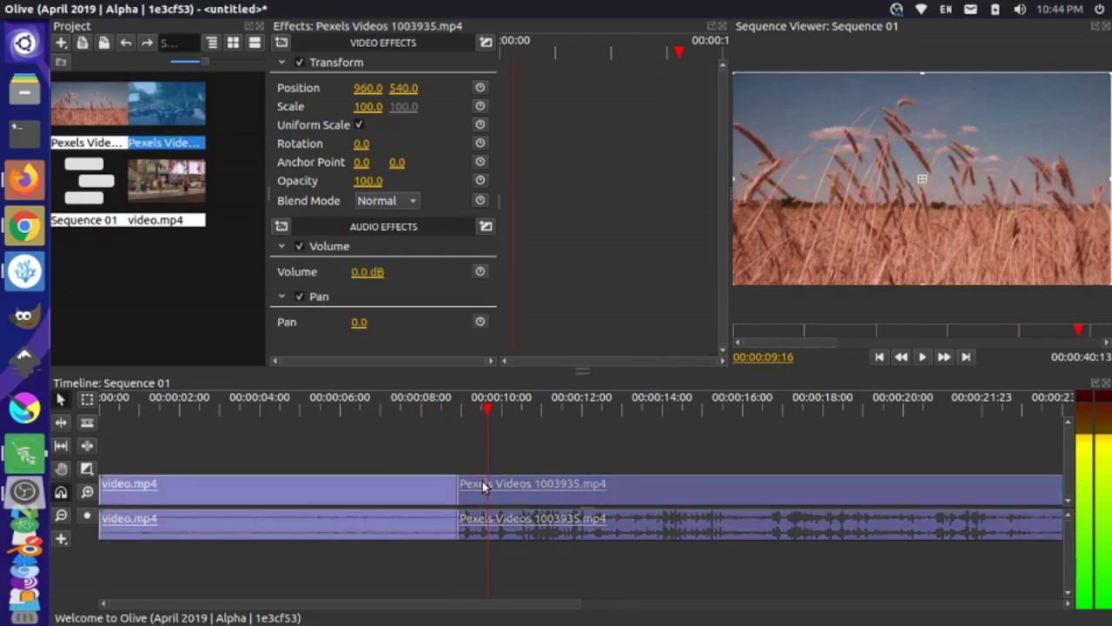
click(484, 412)
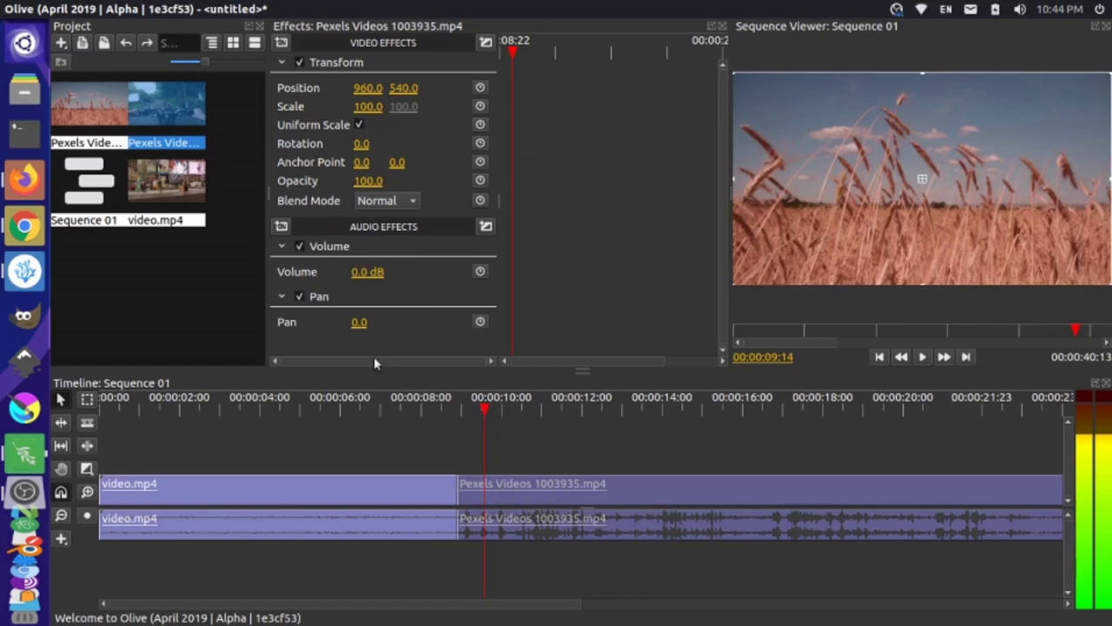
click(384, 485)
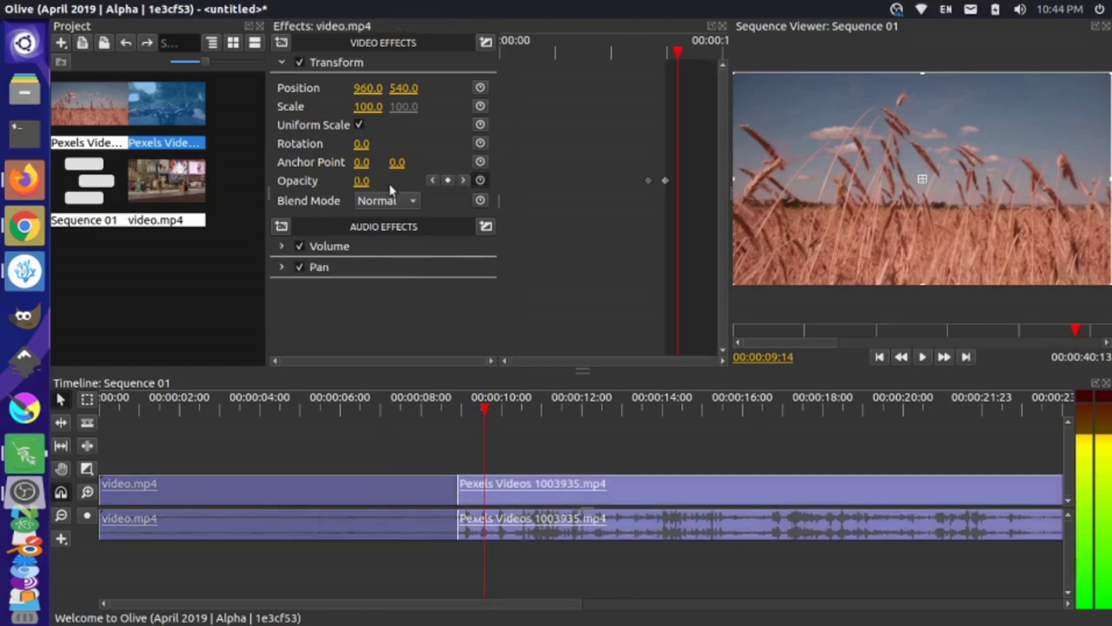
click(536, 497)
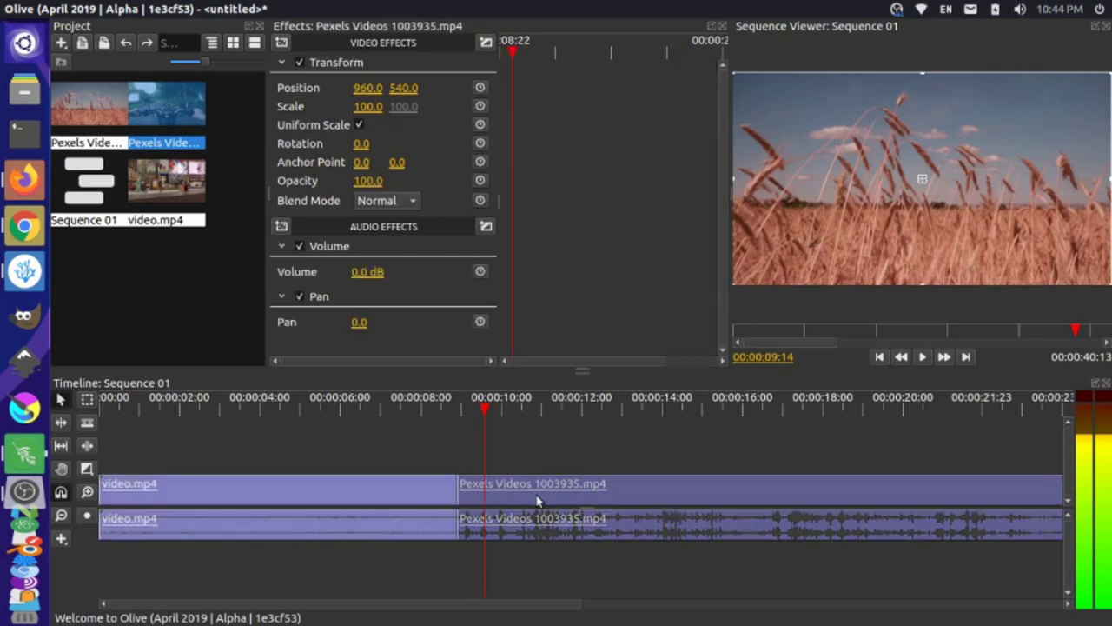
click(480, 179)
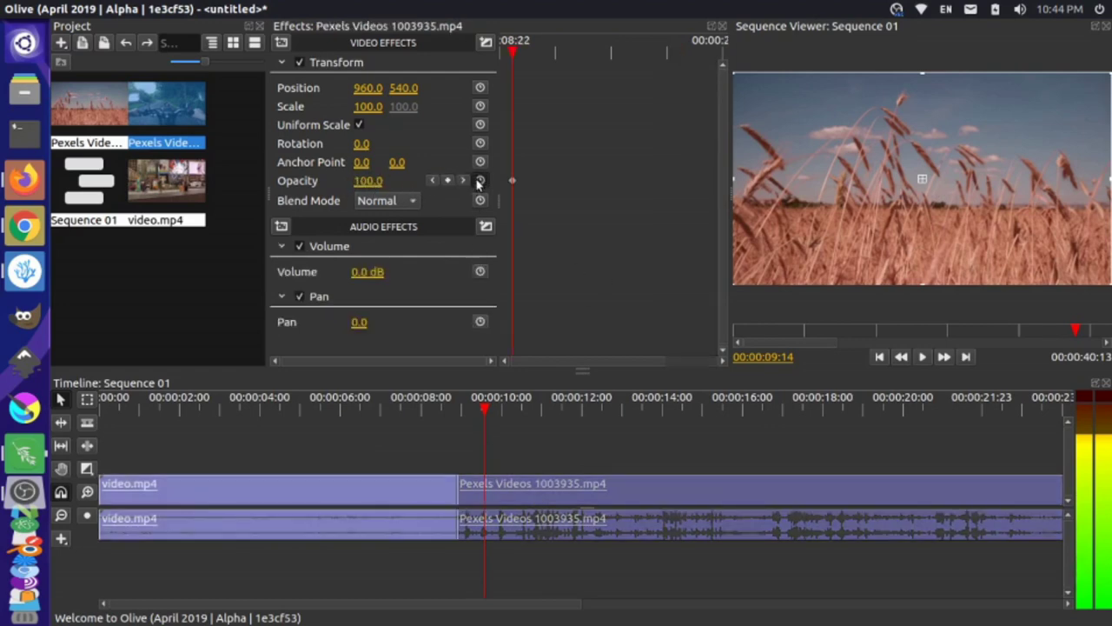
click(463, 414)
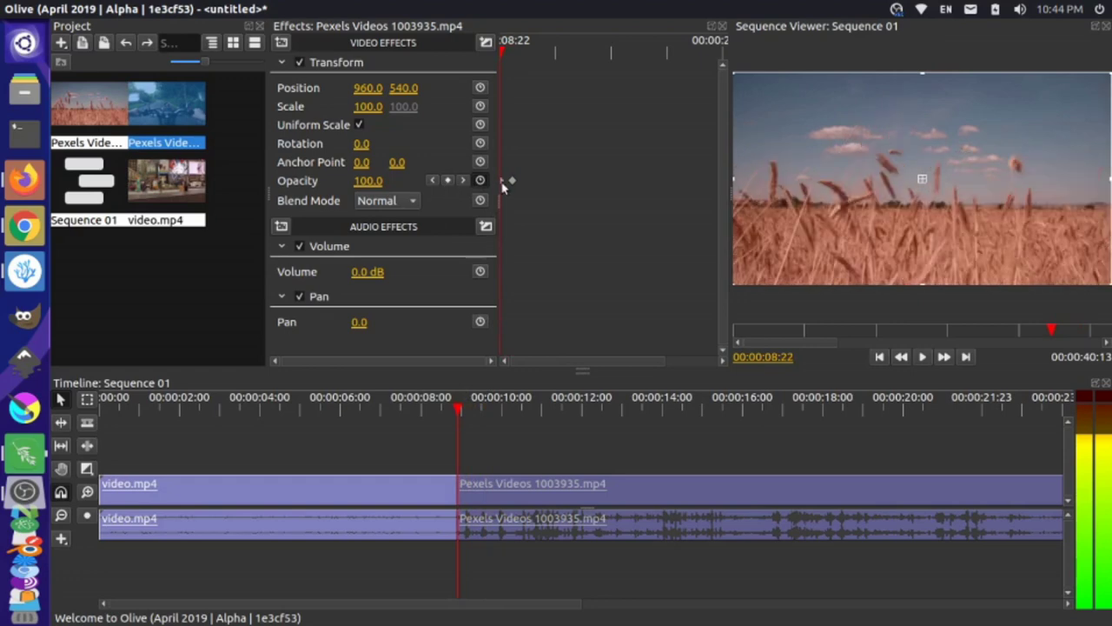
drag(368, 180, 309, 180)
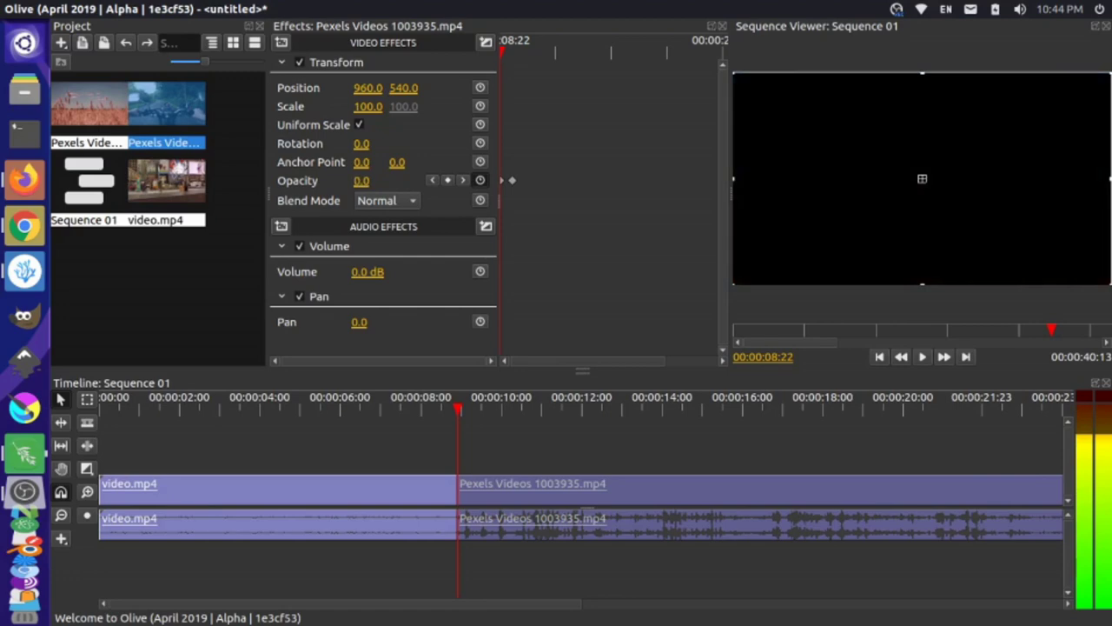
- Play the sequence from 00:00:07:07 through the fade-out and fade-in between the first two clips
click(393, 410)
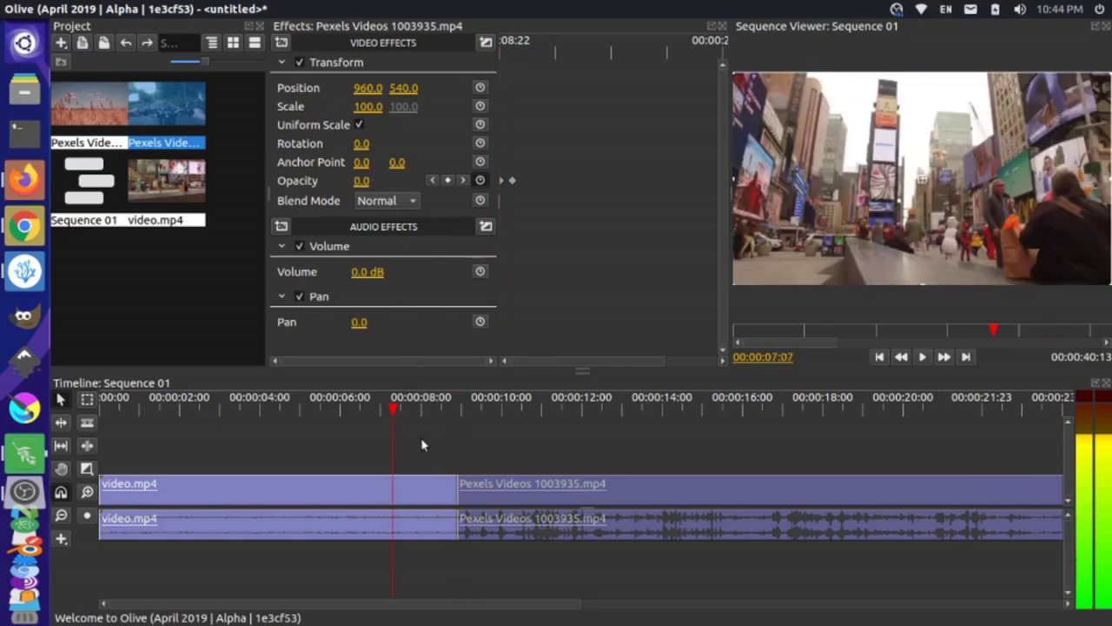
key(space)
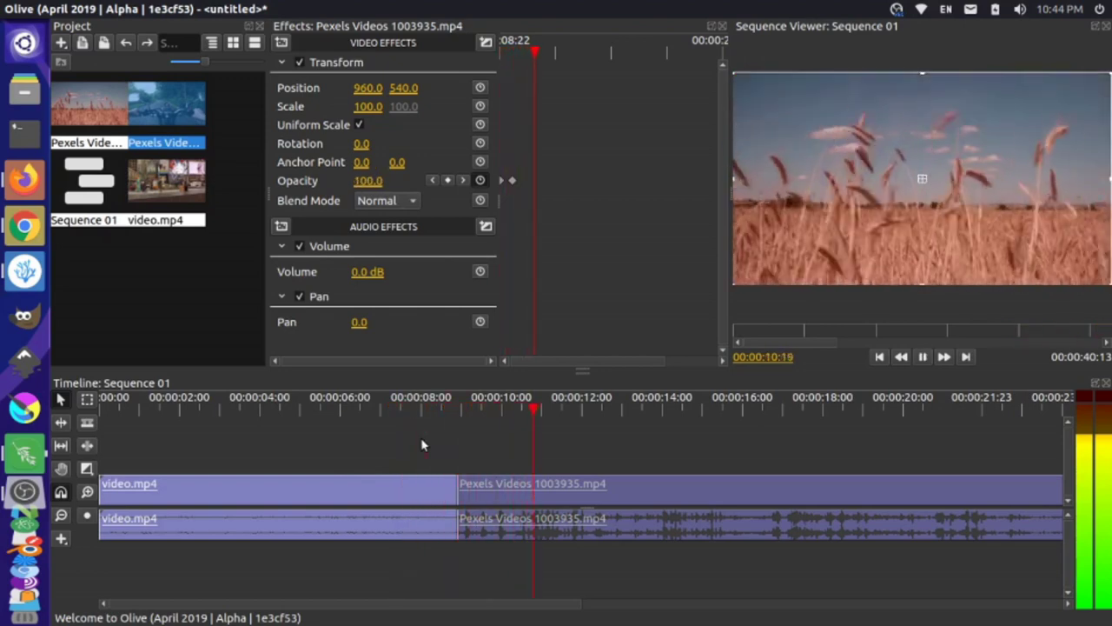
key(space)
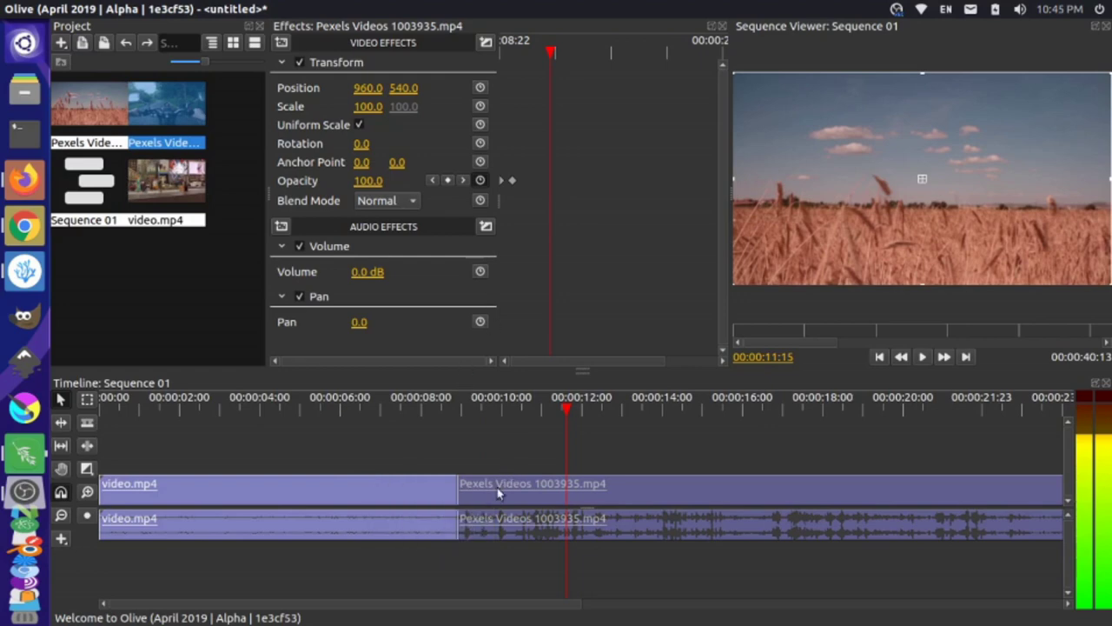
- Disable the Opacity keyframes of Pexels Videos 1003935.mp4, deleting all of them
click(481, 181)
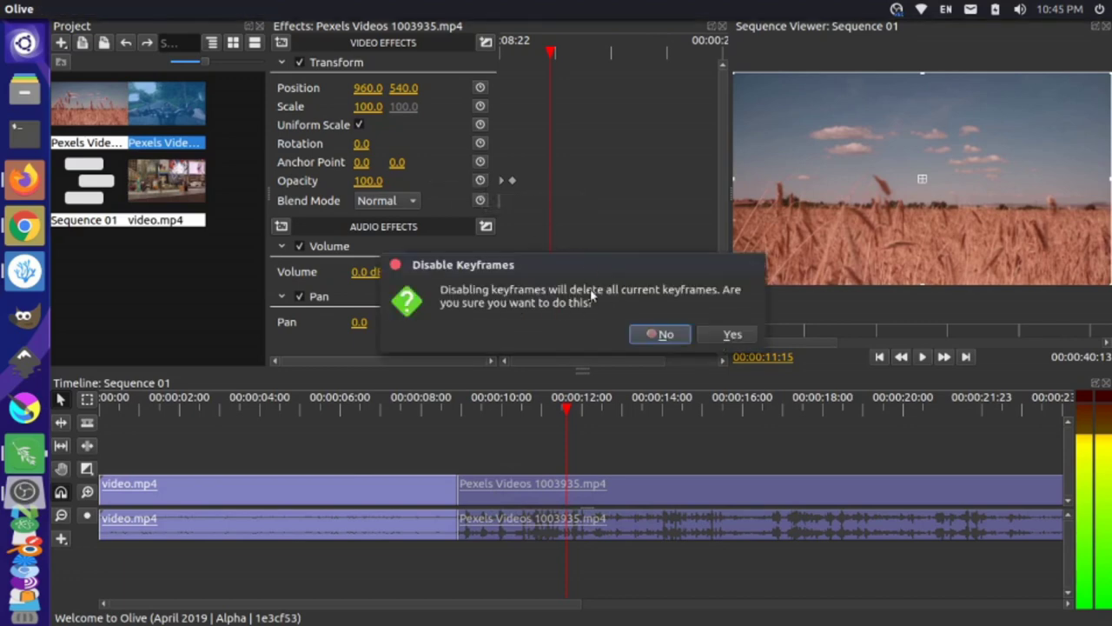
click(728, 333)
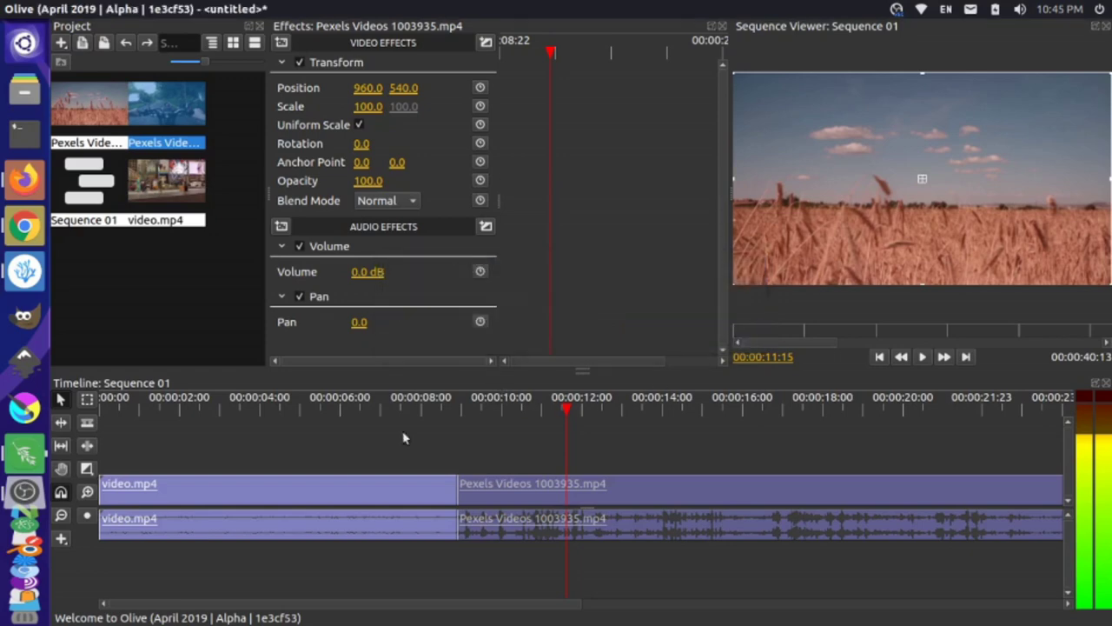
- Disable the Opacity keyframes of video.mp4, deleting all of them, and set the clip's opacity back to 100
click(384, 484)
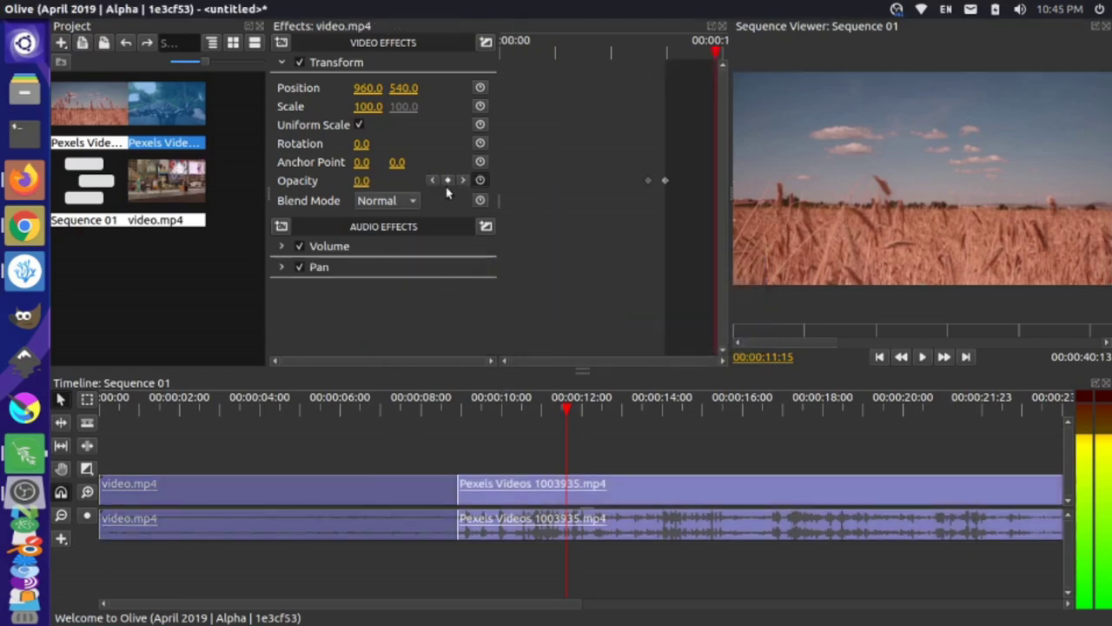
click(481, 180)
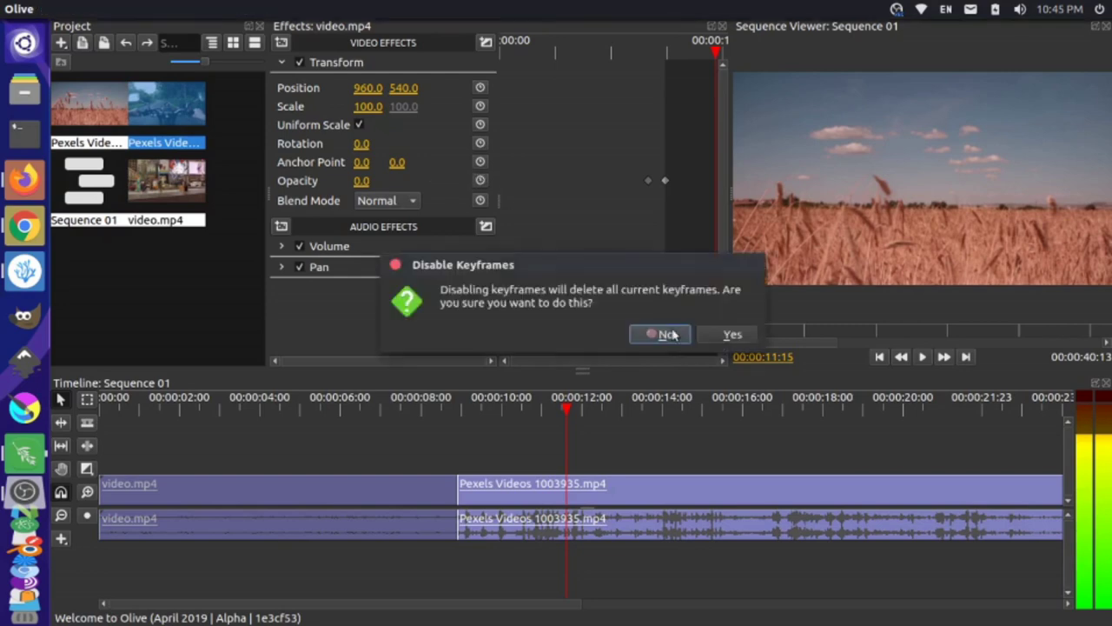
click(720, 339)
click(403, 410)
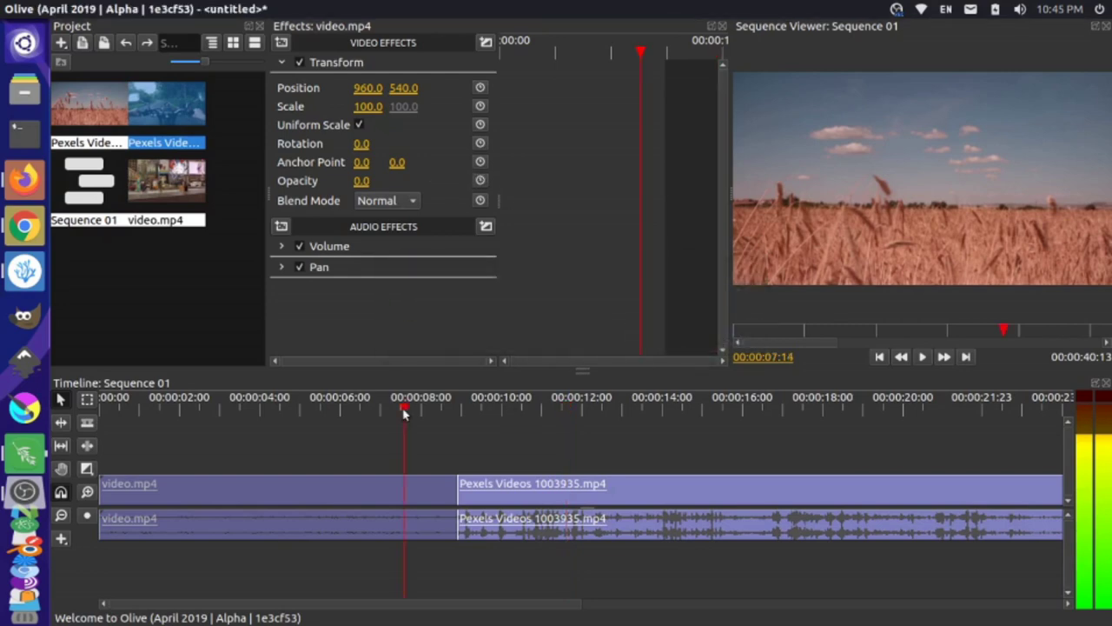
drag(394, 415, 393, 442)
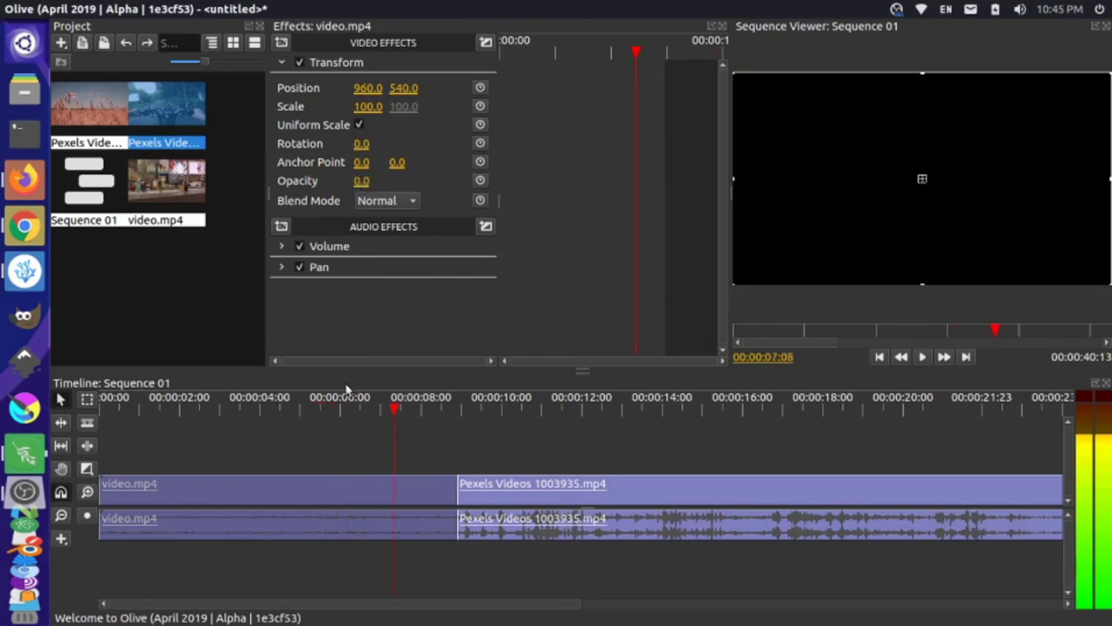
drag(310, 408, 272, 412)
drag(360, 181, 384, 197)
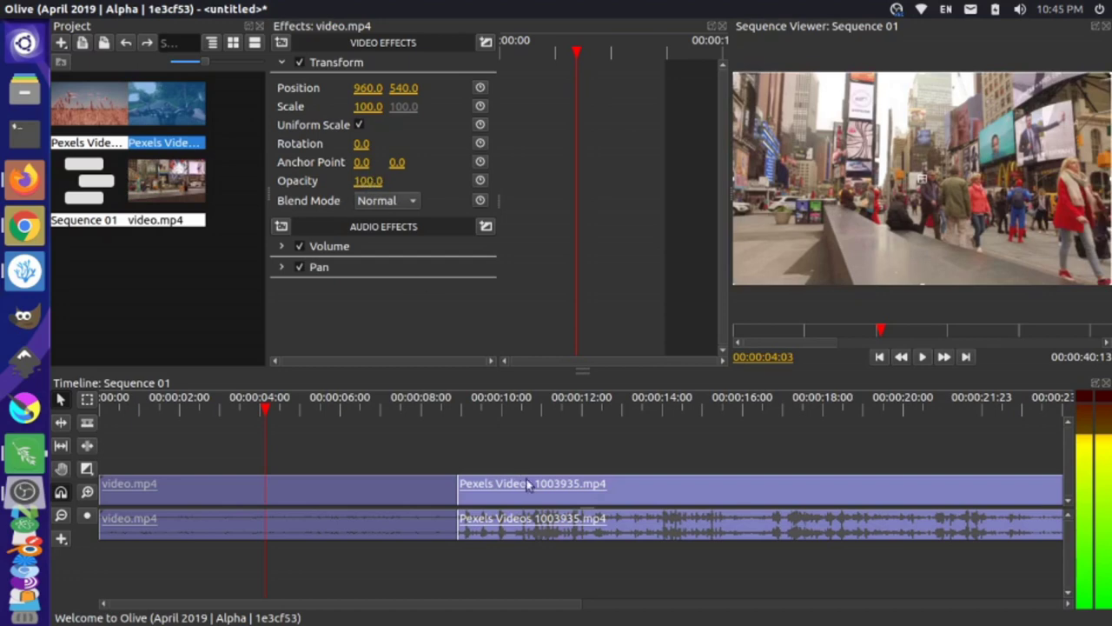
- Play the sequence from 00:00:07:13 across the cut between video.mp4 and Pexels Videos 1003935.mp4 to check both clips without fades
click(528, 413)
click(578, 514)
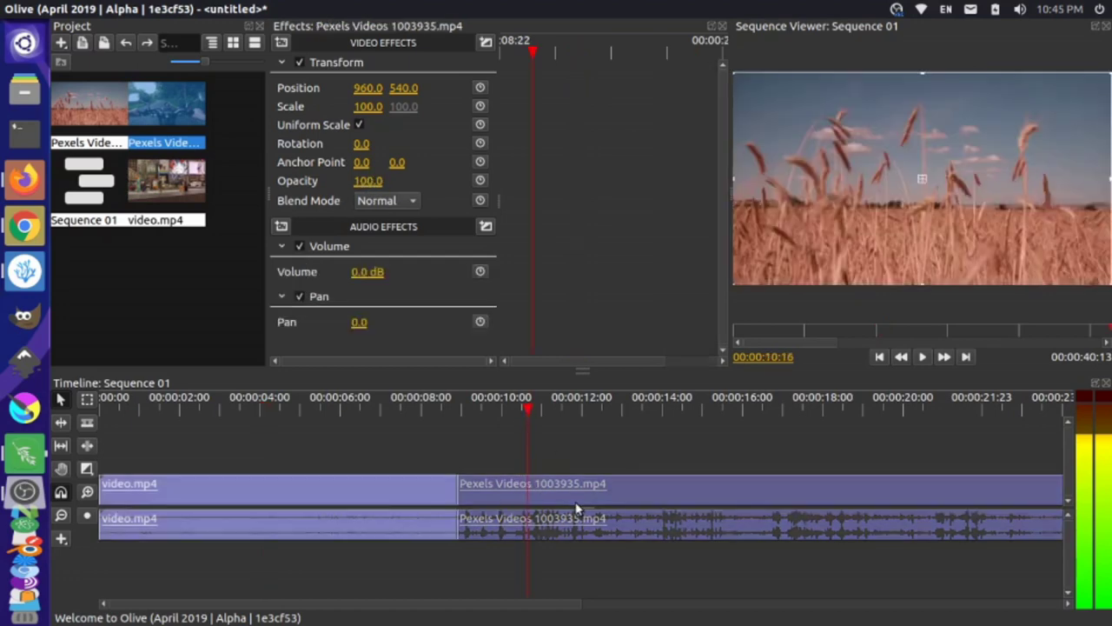
click(418, 402)
key(space)
click(401, 412)
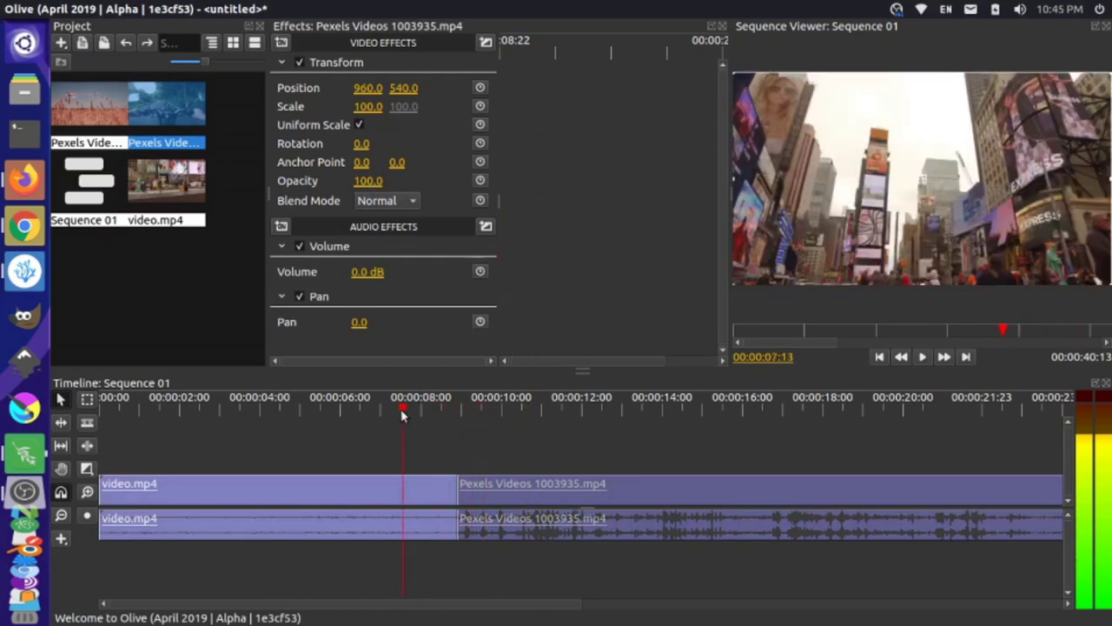
key(space)
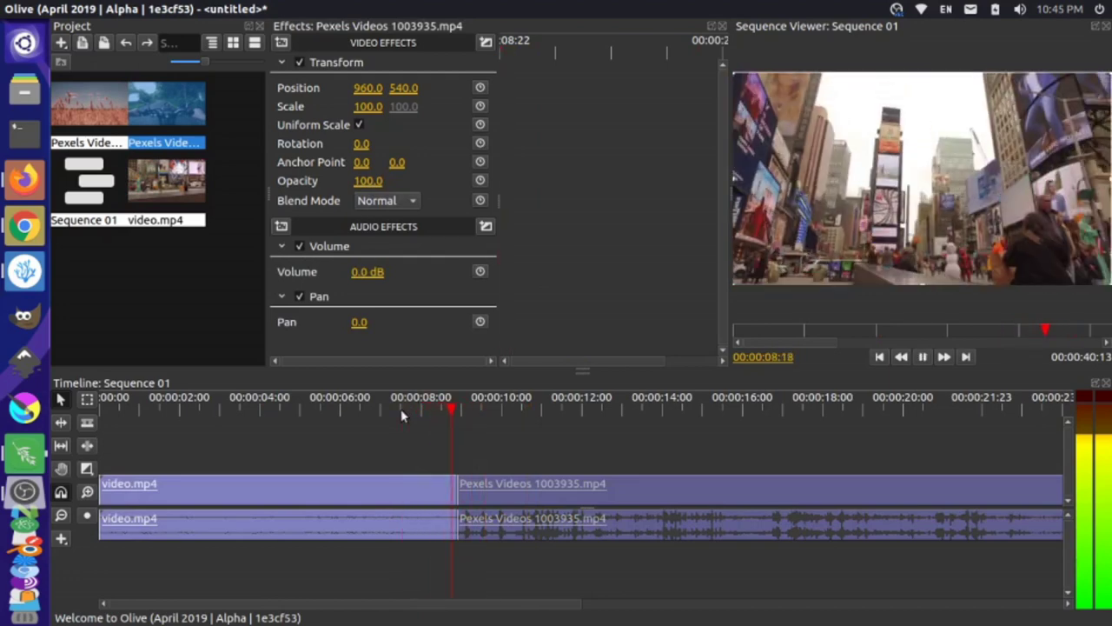
key(space)
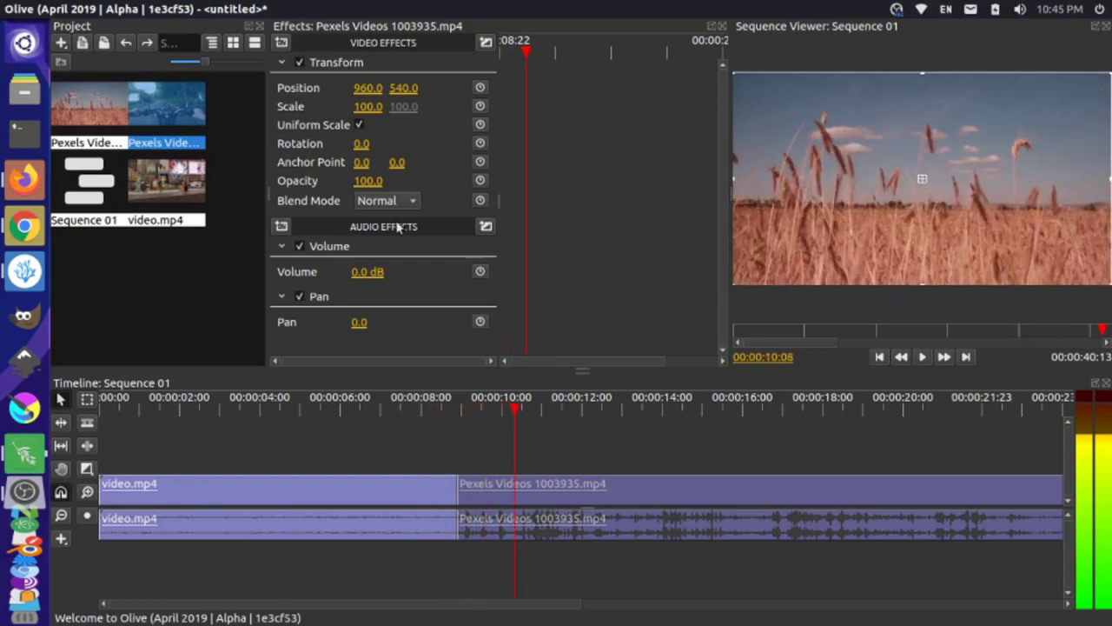
- Enable Anchor Point keyframing on video.mp4 with a first keyframe at 00:00:08:03
click(403, 500)
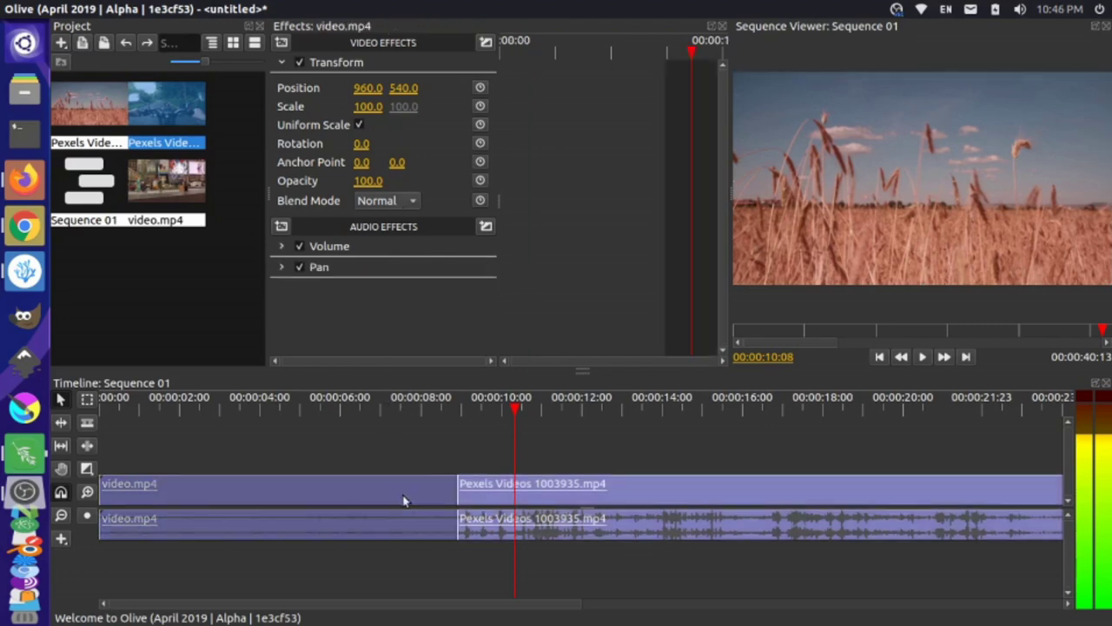
click(426, 411)
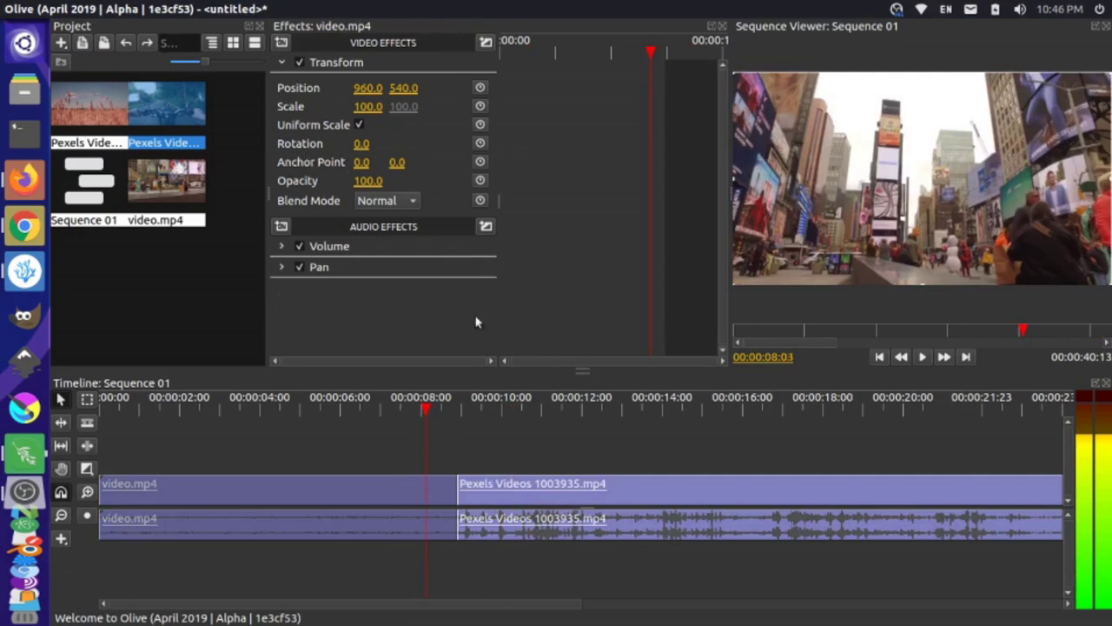
click(479, 162)
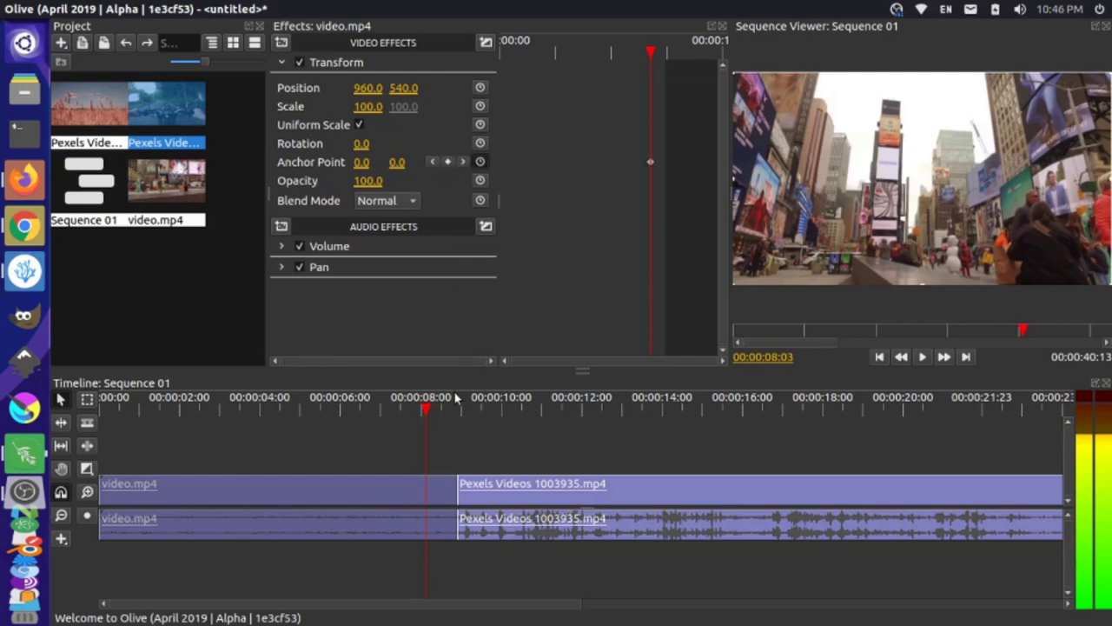
- Add a second Anchor Point keyframe to video.mp4 at 00:00:08:16 with the horizontal value set to 1920
drag(425, 415, 457, 415)
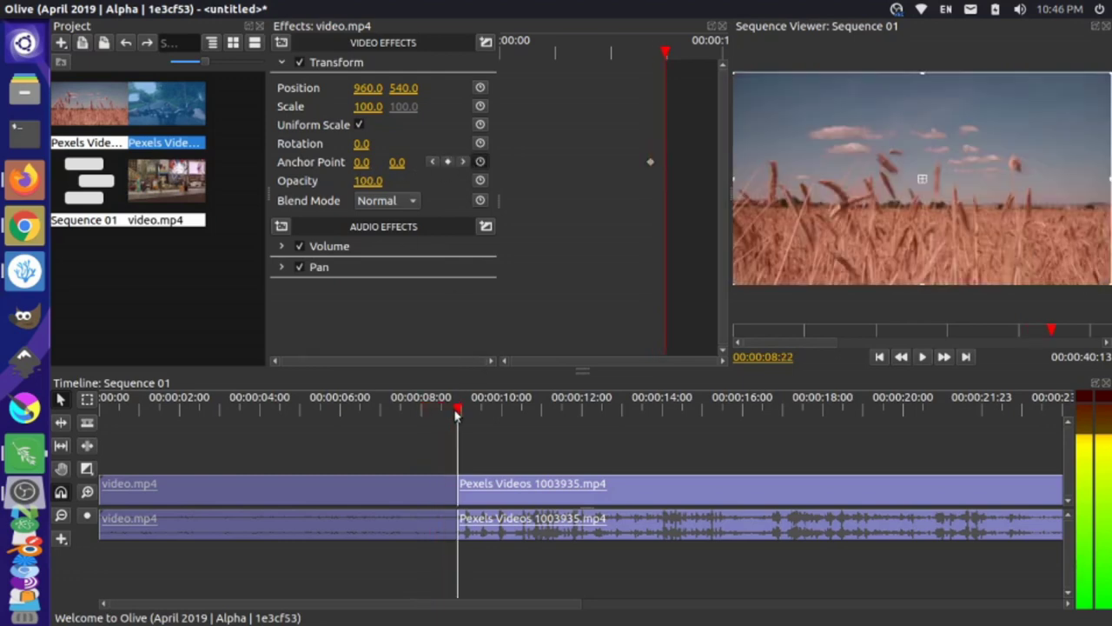
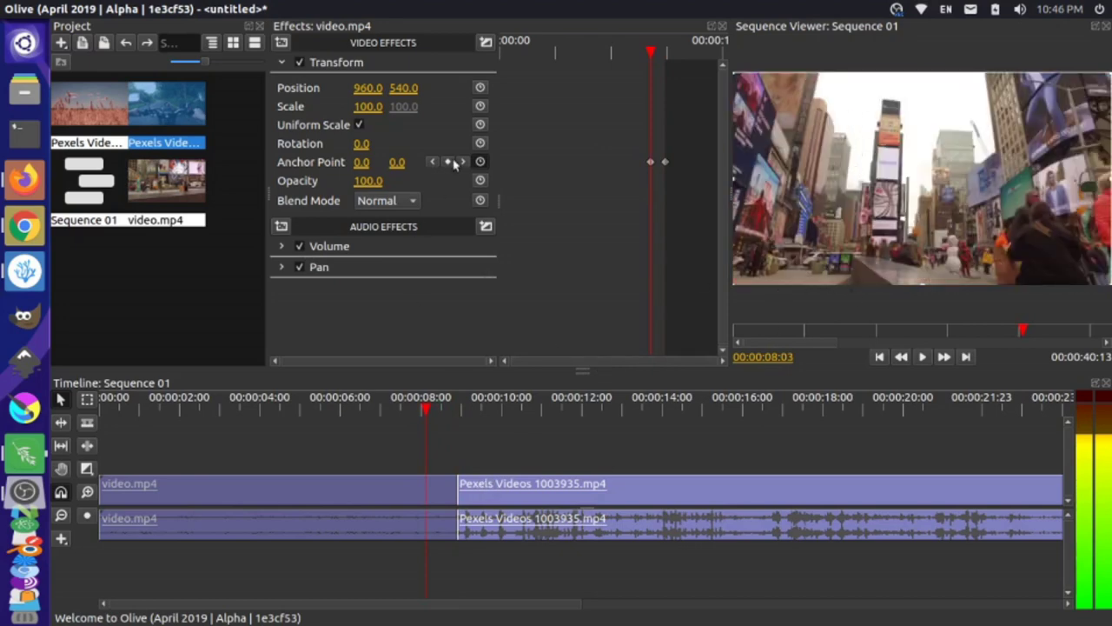
key(Down)
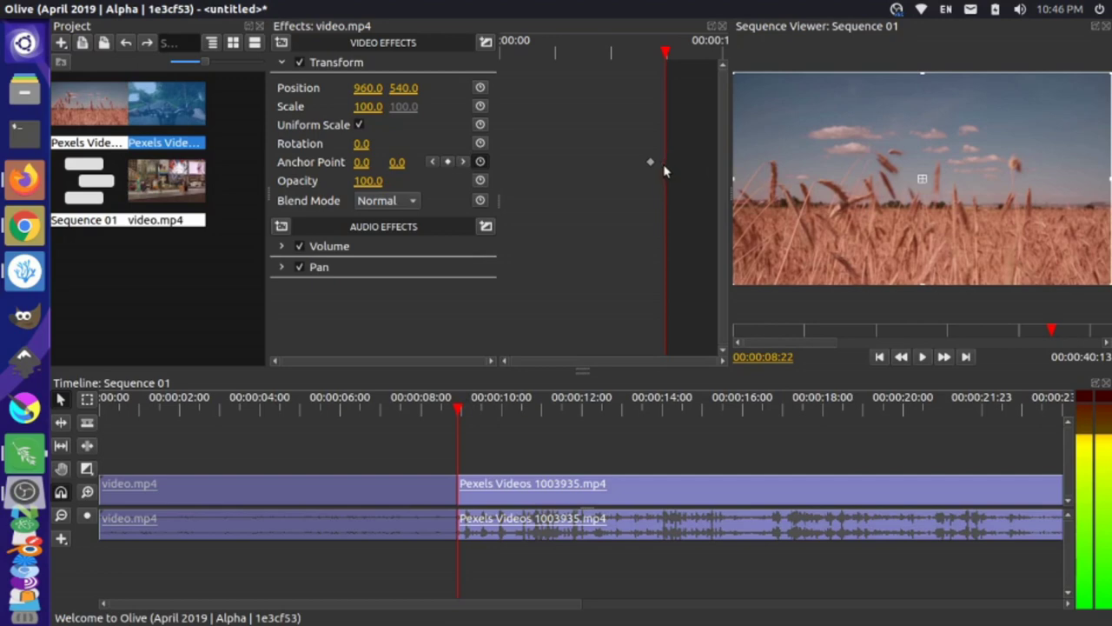
click(447, 414)
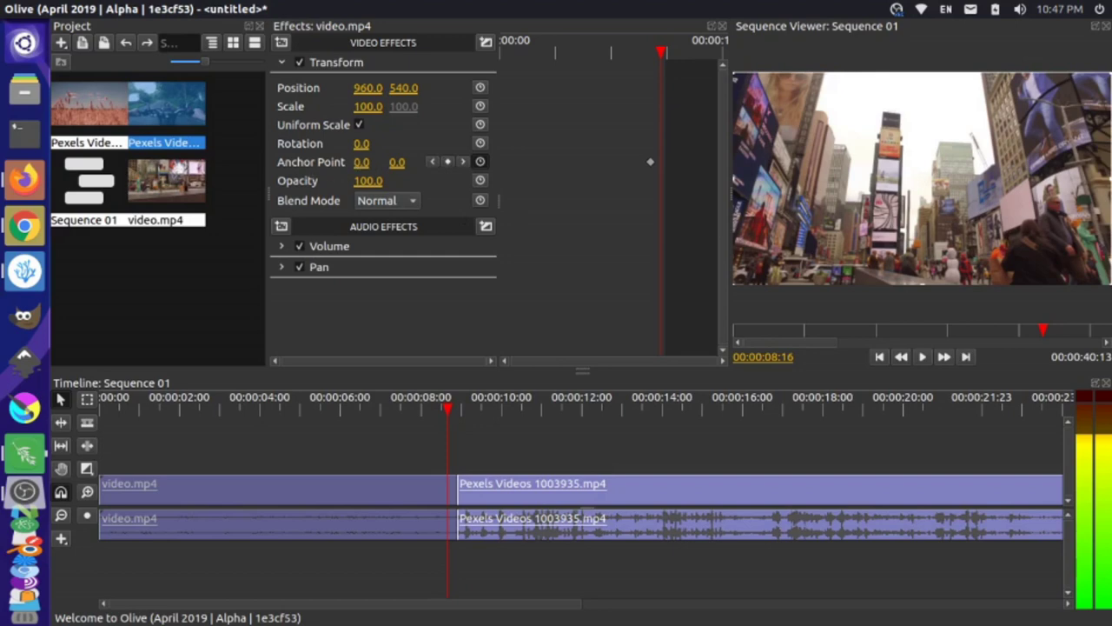
drag(362, 162, 396, 162)
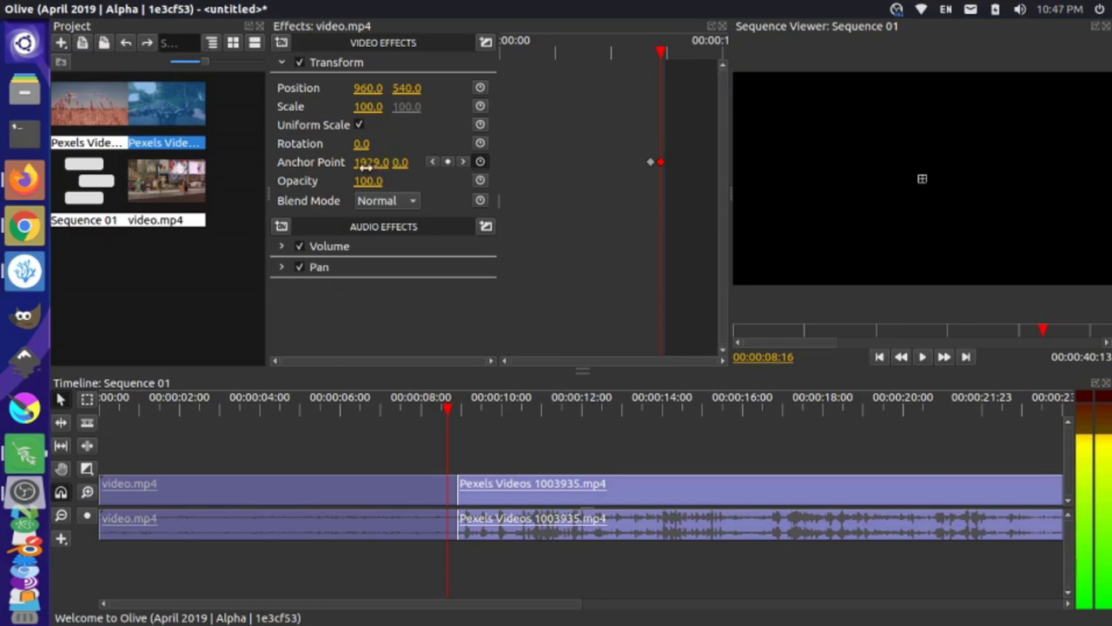
click(362, 161)
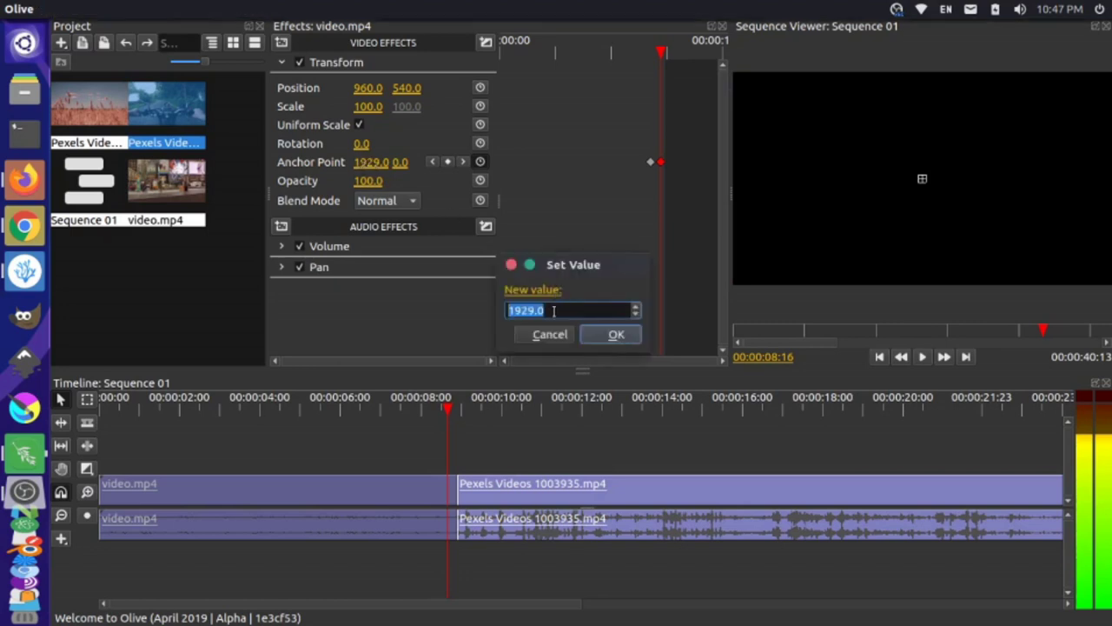
text(1920)
click(612, 341)
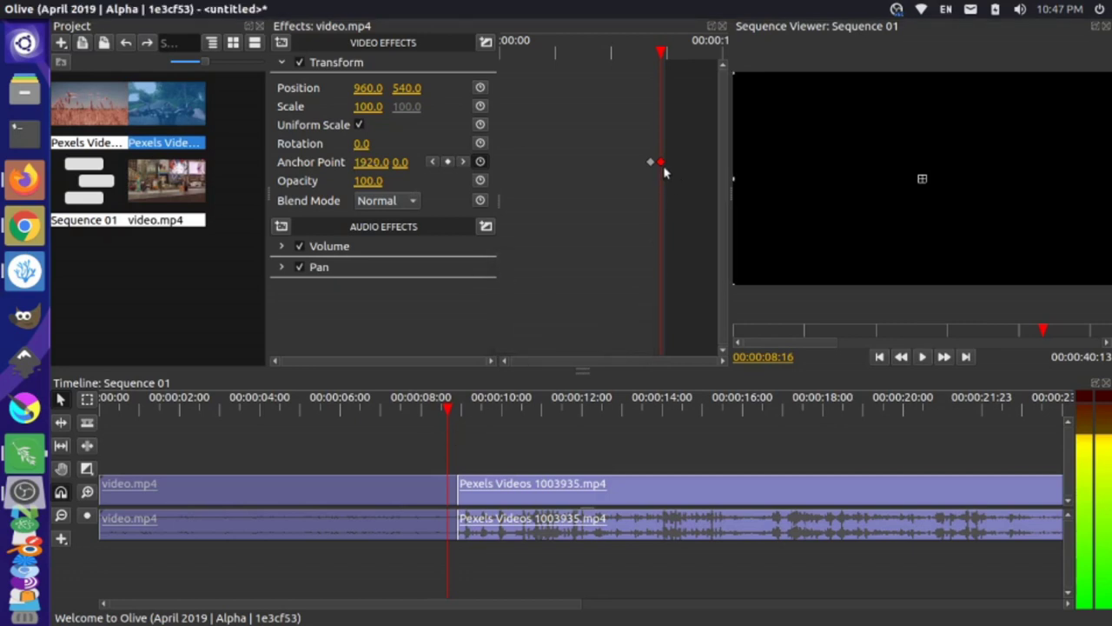
- Play the sequence twice, from 00:00:08:00 and from slightly earlier, to preview video.mp4 sliding out of frame
click(420, 409)
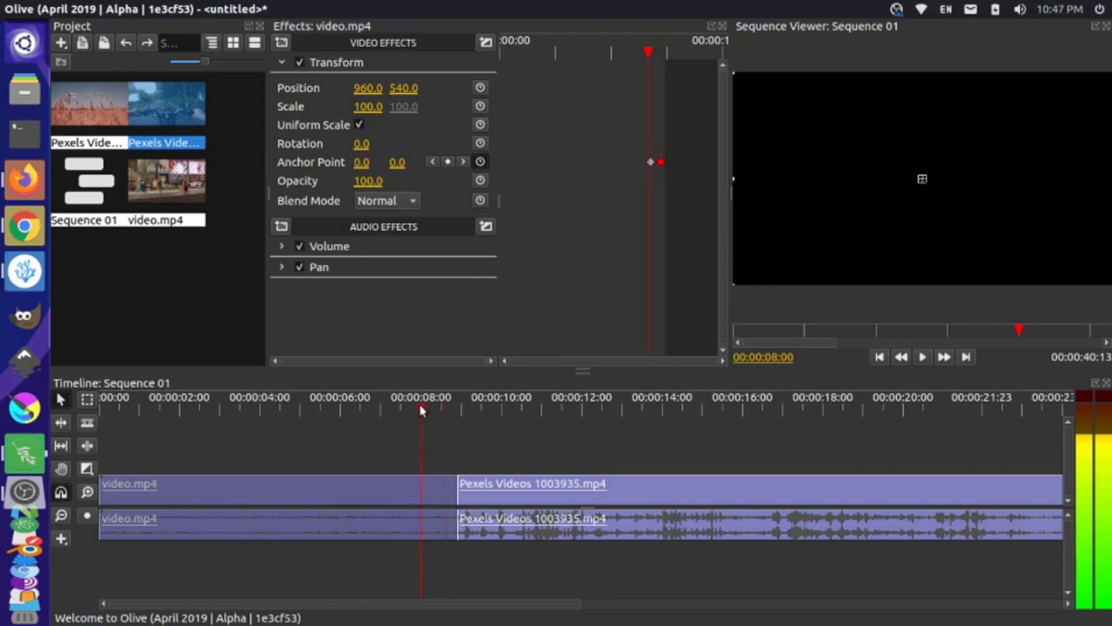
key(space)
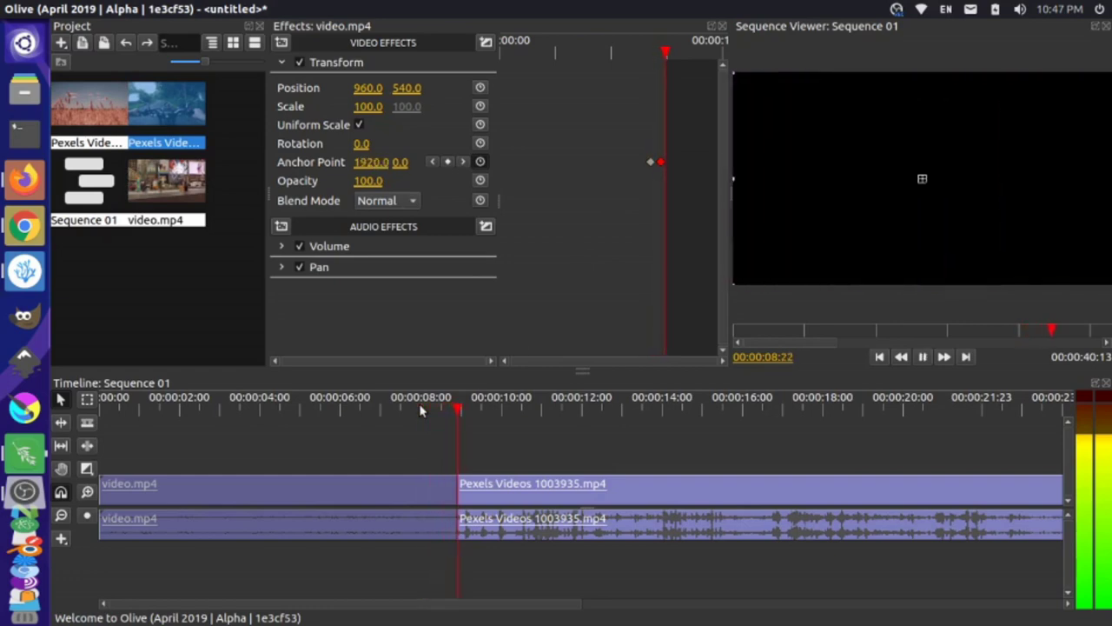
click(397, 410)
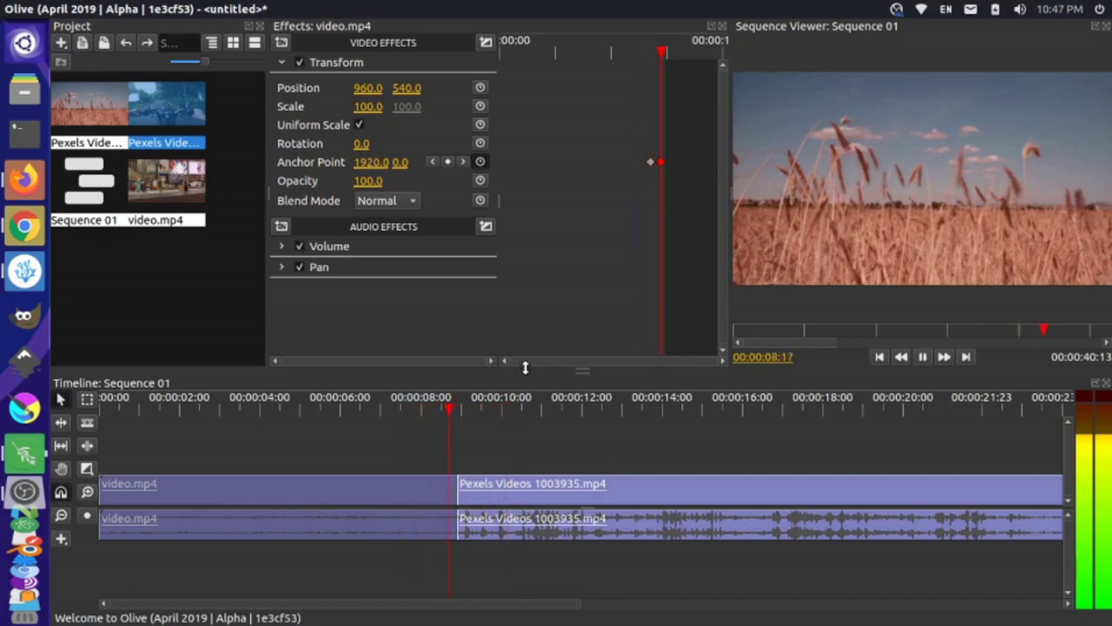
key(space)
- Examine the last frames of video.mp4 one by one just before the cut at 00:00:08:22
click(455, 411)
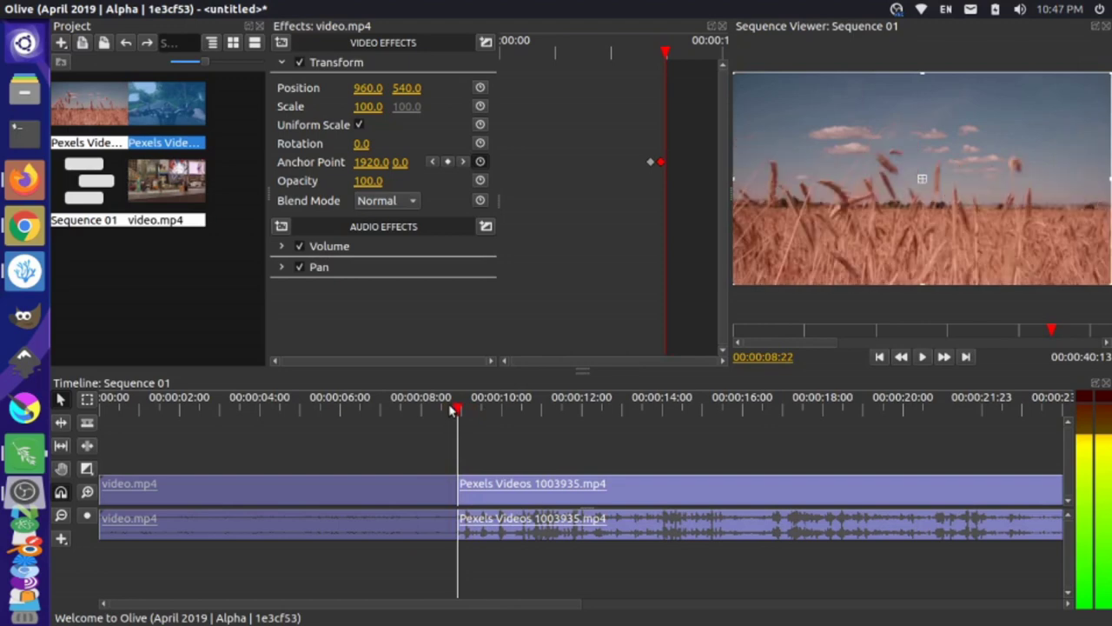
click(445, 409)
click(456, 410)
key(=)
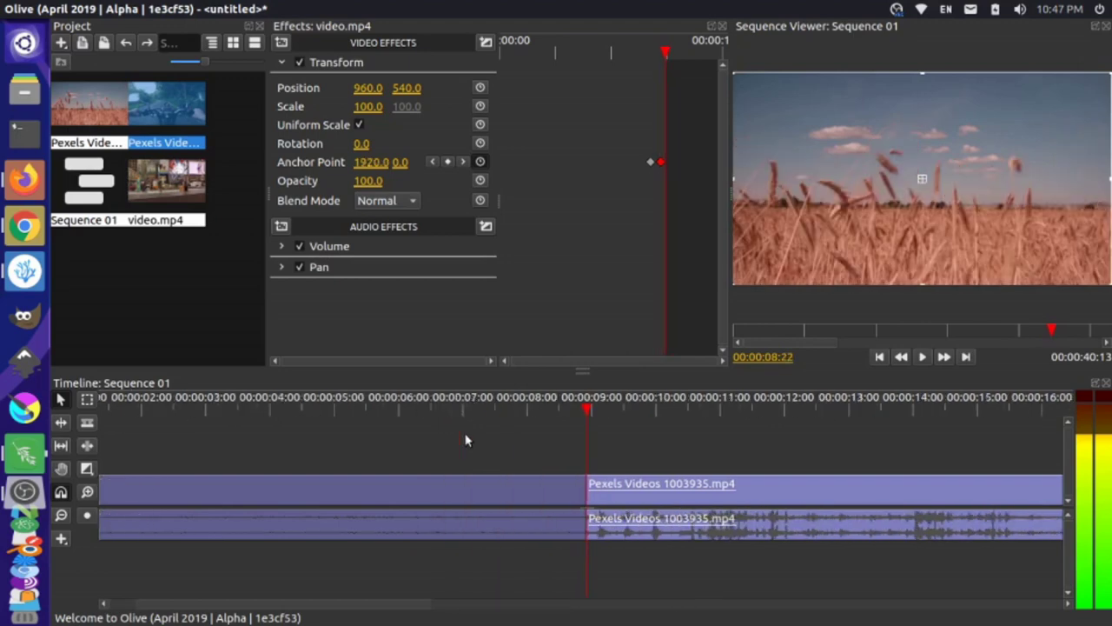
key(=)
key(=)
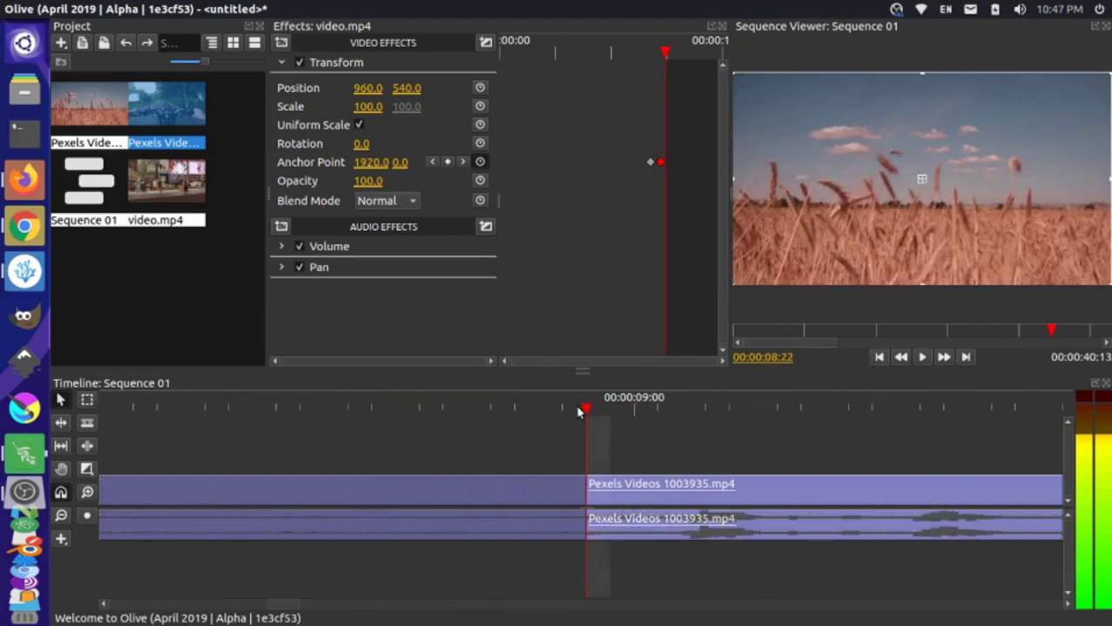
click(570, 411)
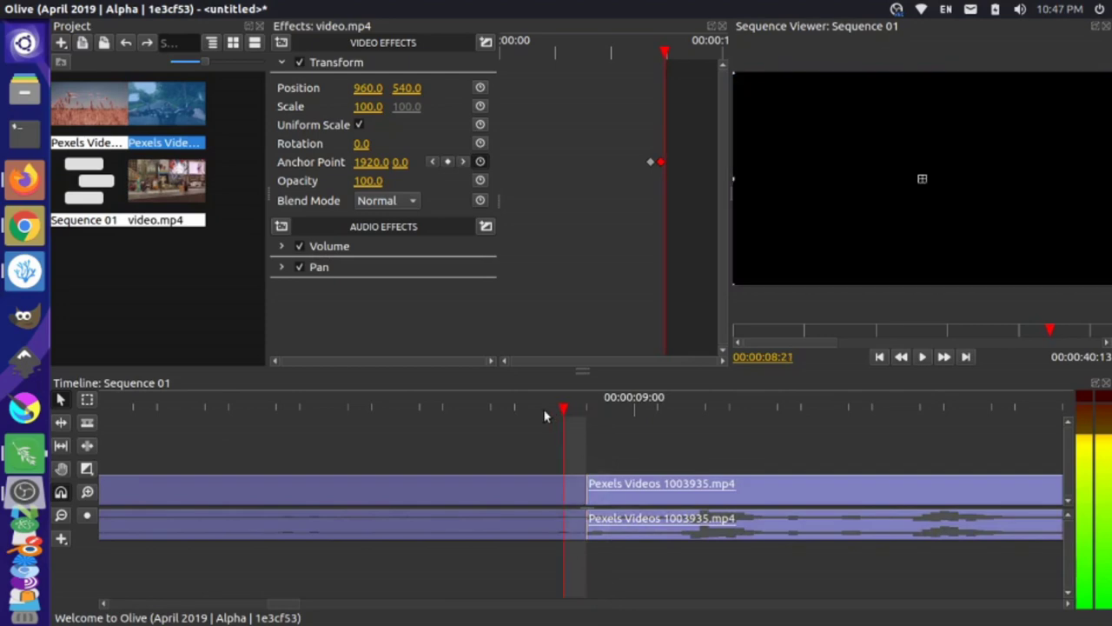
click(540, 410)
click(515, 410)
click(553, 412)
mouse_move(553, 413)
mouse_down()
mouse_move(579, 408)
mouse_move(559, 414)
mouse_up()
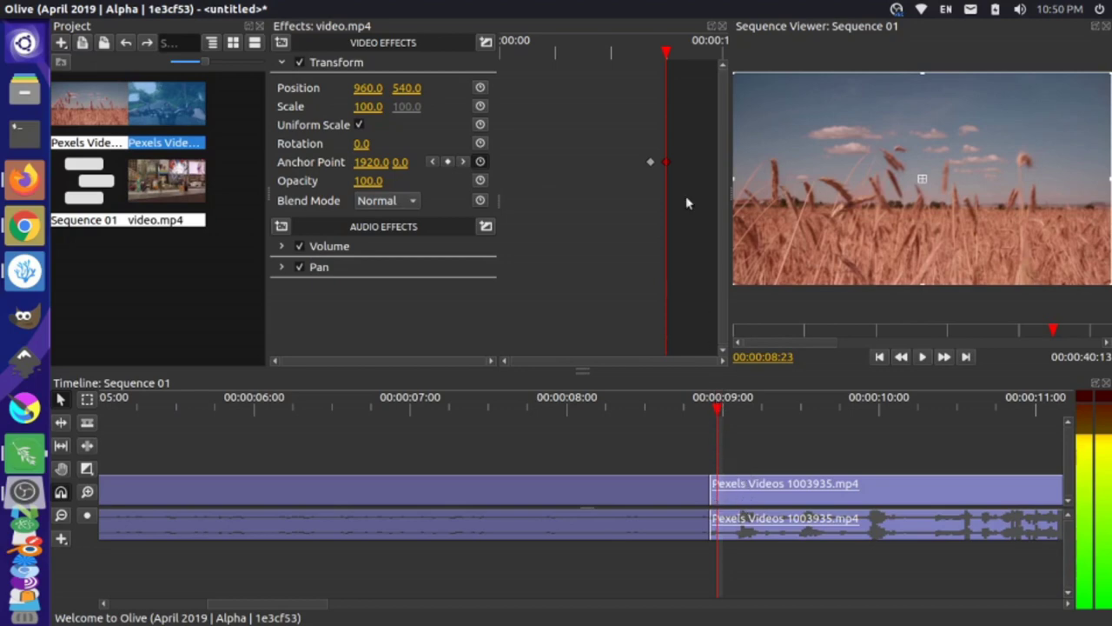
- Open the Graph Editor for video.mp4's Anchor Point and examine the curve between its two keyframes
right_click(666, 164)
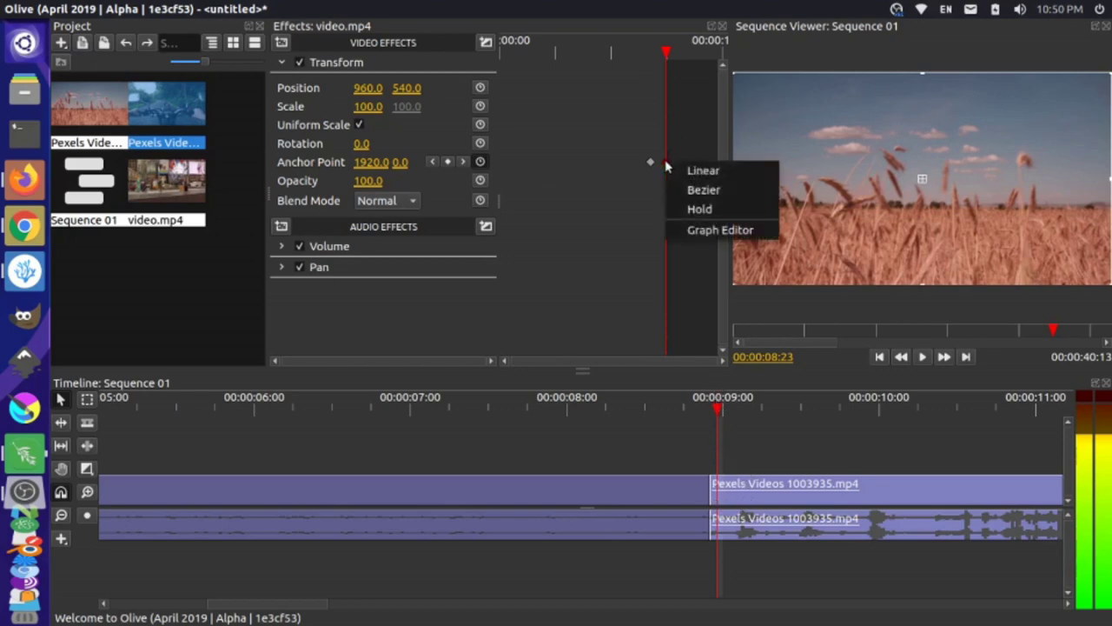
click(701, 232)
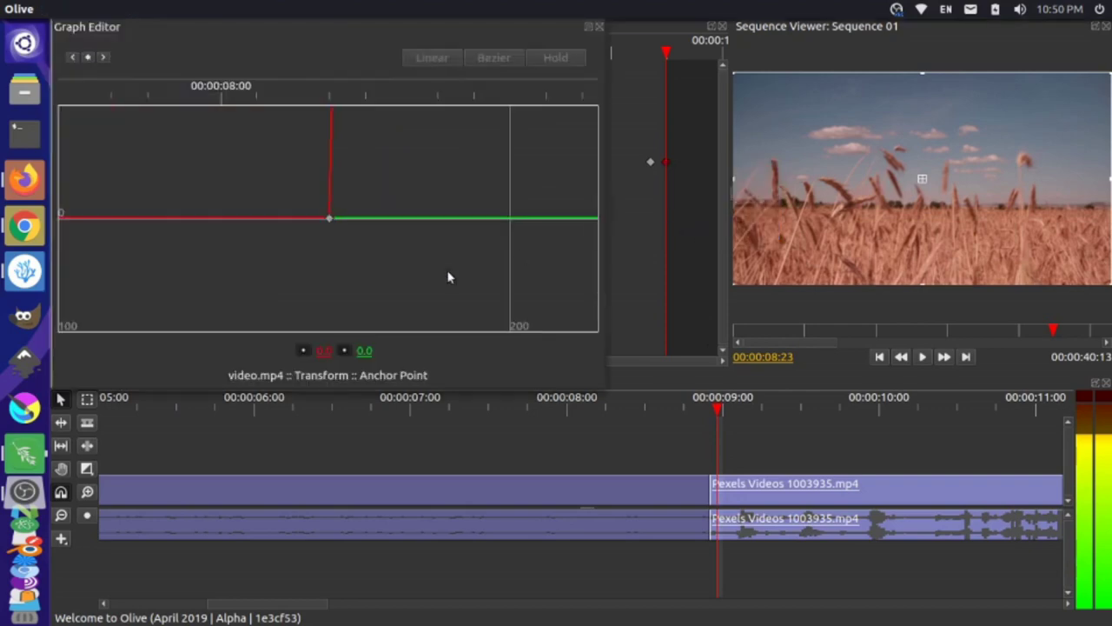
scroll(315, 252, up, 5)
scroll(315, 253, up, 5)
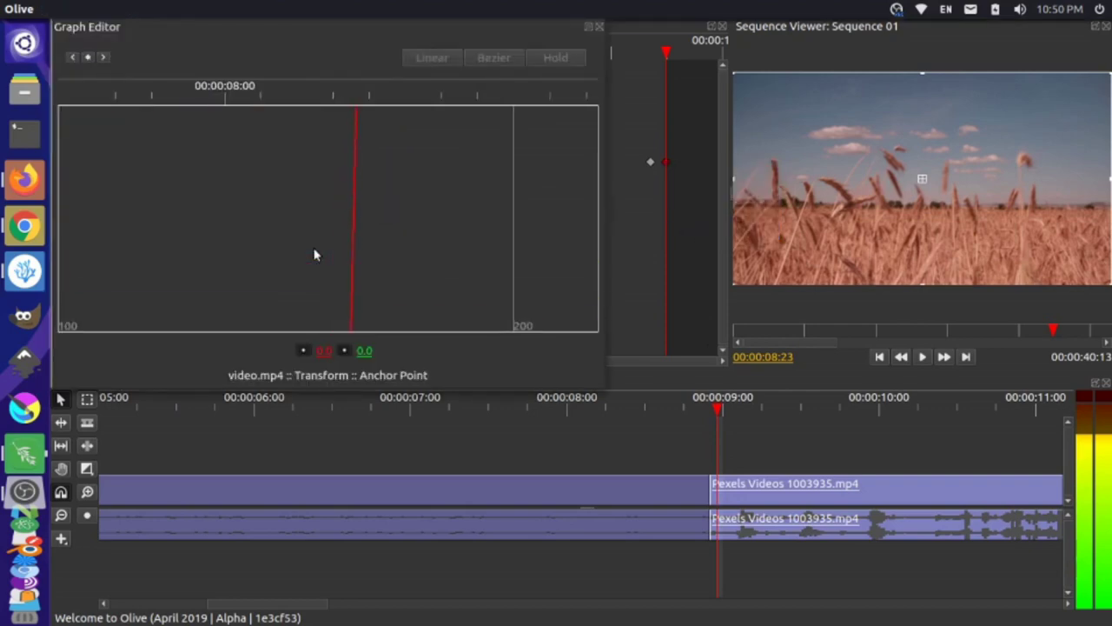
scroll(453, 200, up, 8)
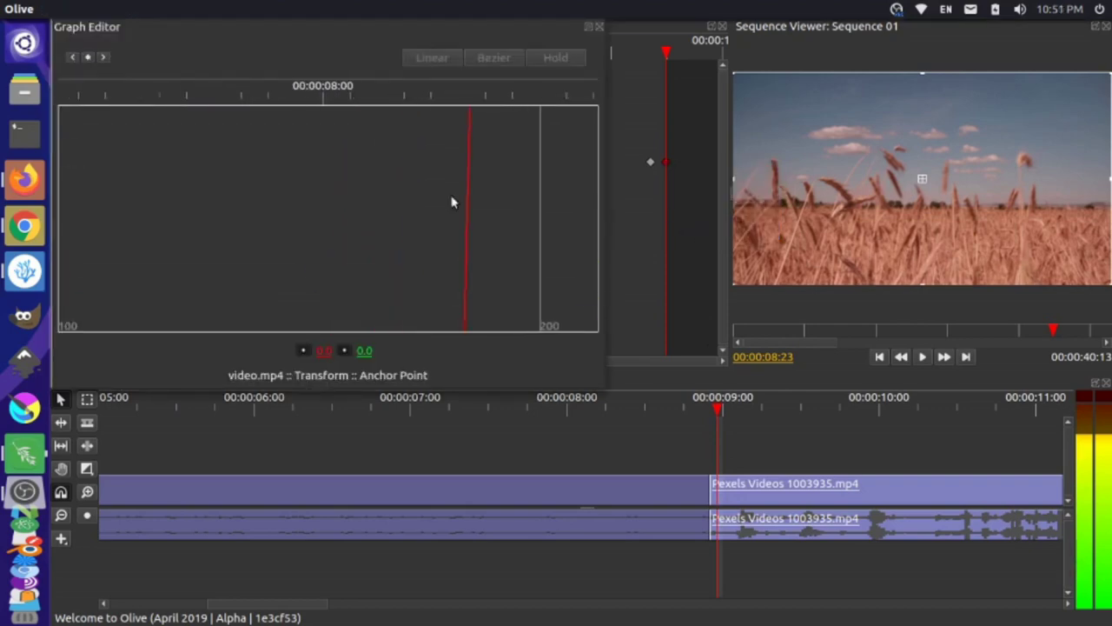
scroll(454, 201, up, 10)
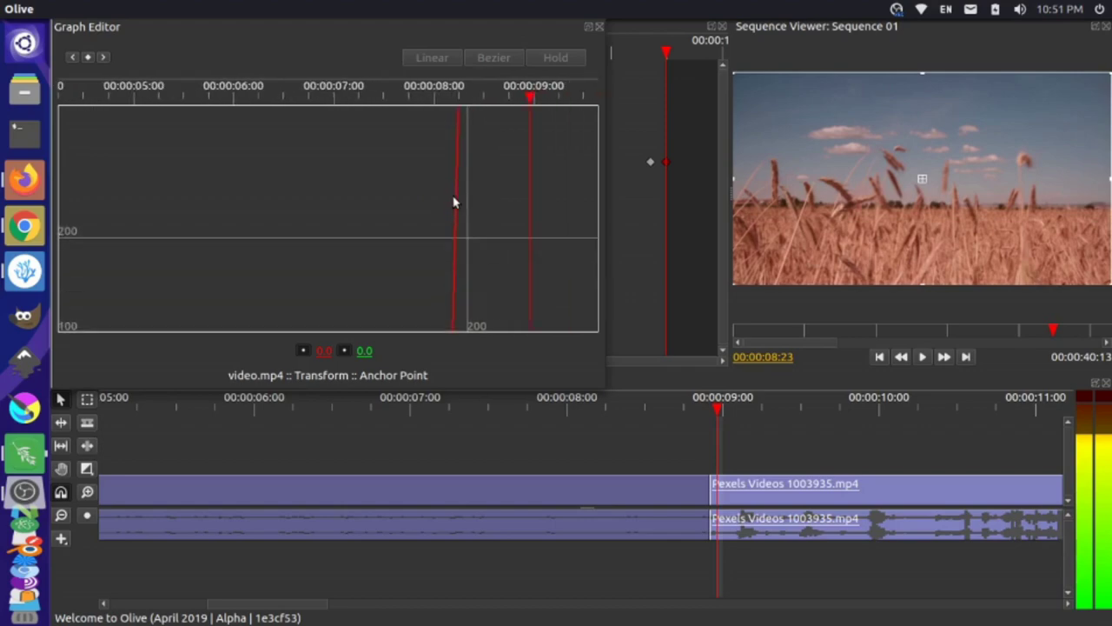
scroll(454, 199, up, 10)
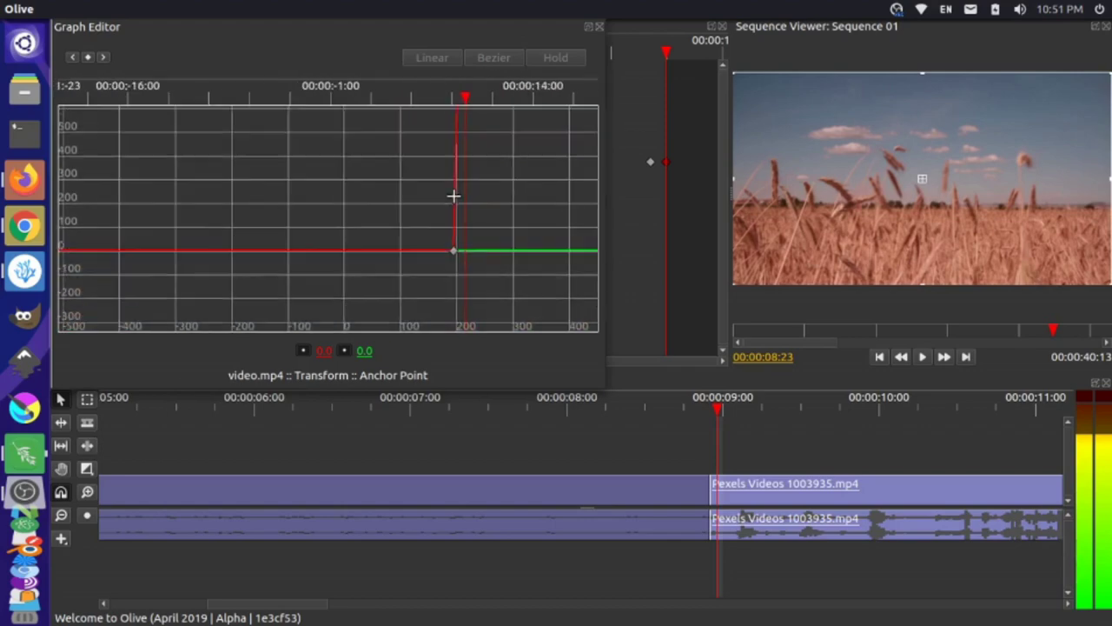
scroll(454, 201, up, 10)
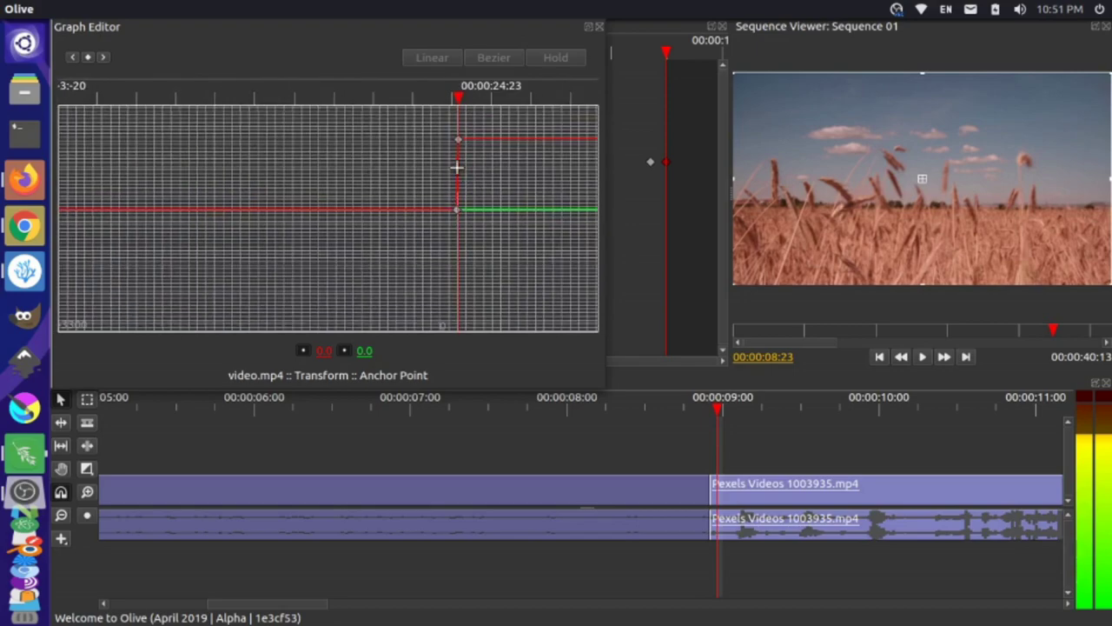
scroll(465, 161, down, 6)
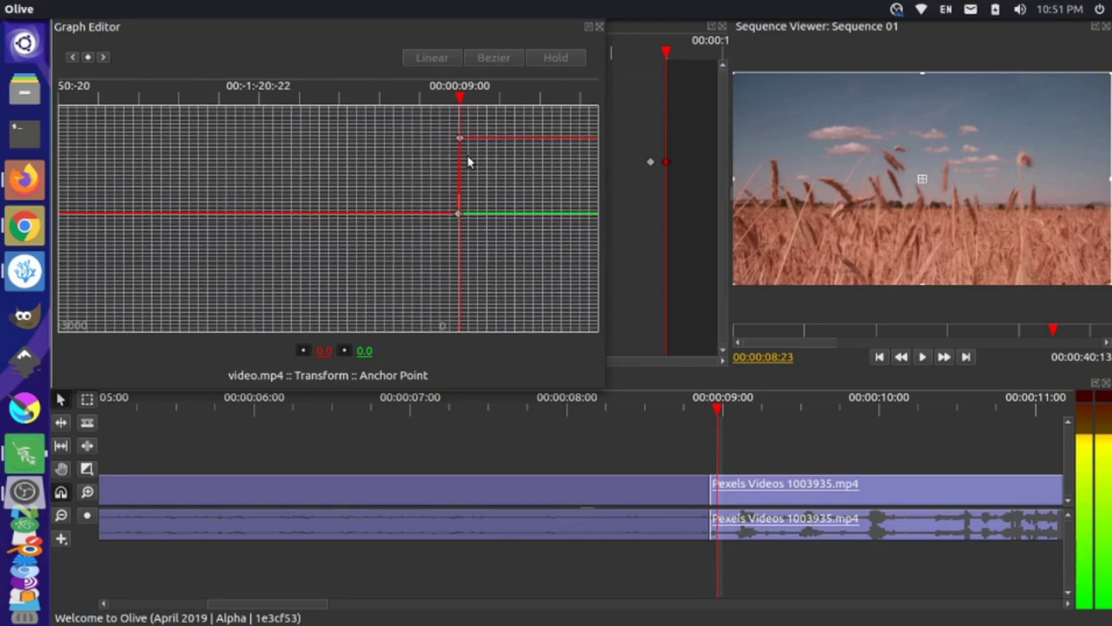
- In the Graph Editor, move video.mp4's second Anchor Point keyframe to the clip's end at 00:00:08:22 with a horizontal value of about 1916
click(464, 131)
right_click(465, 135)
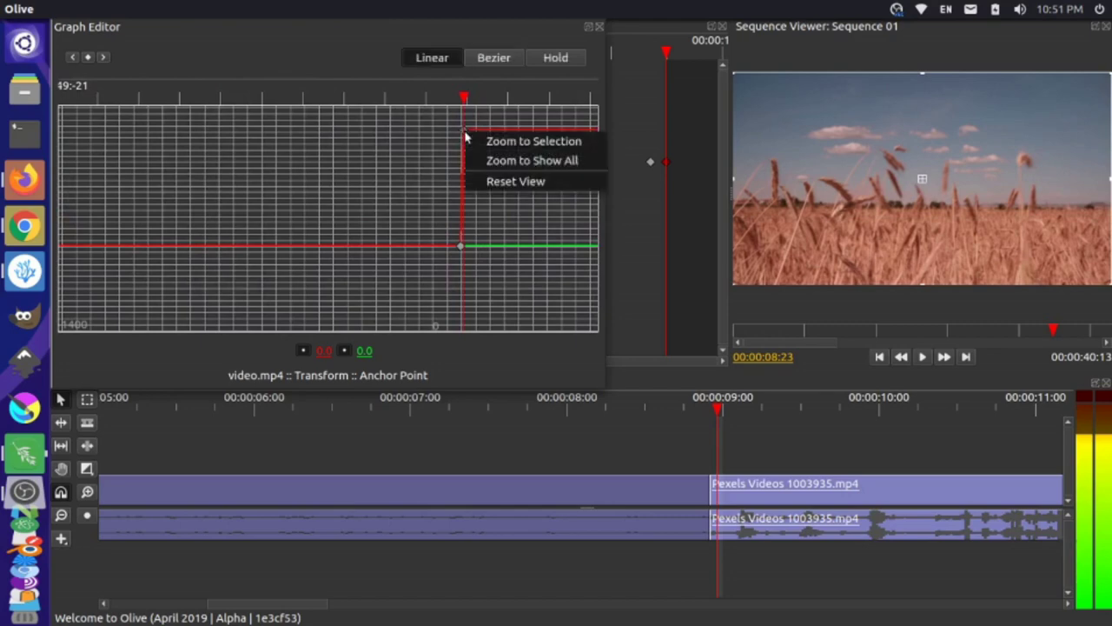
click(473, 140)
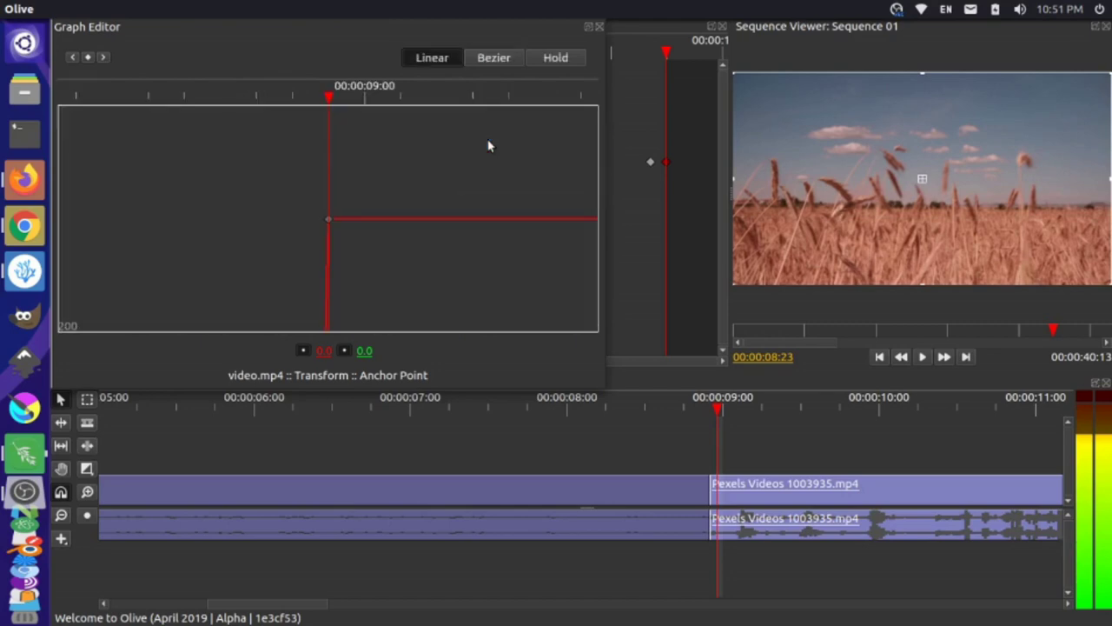
scroll(304, 271, up, 5)
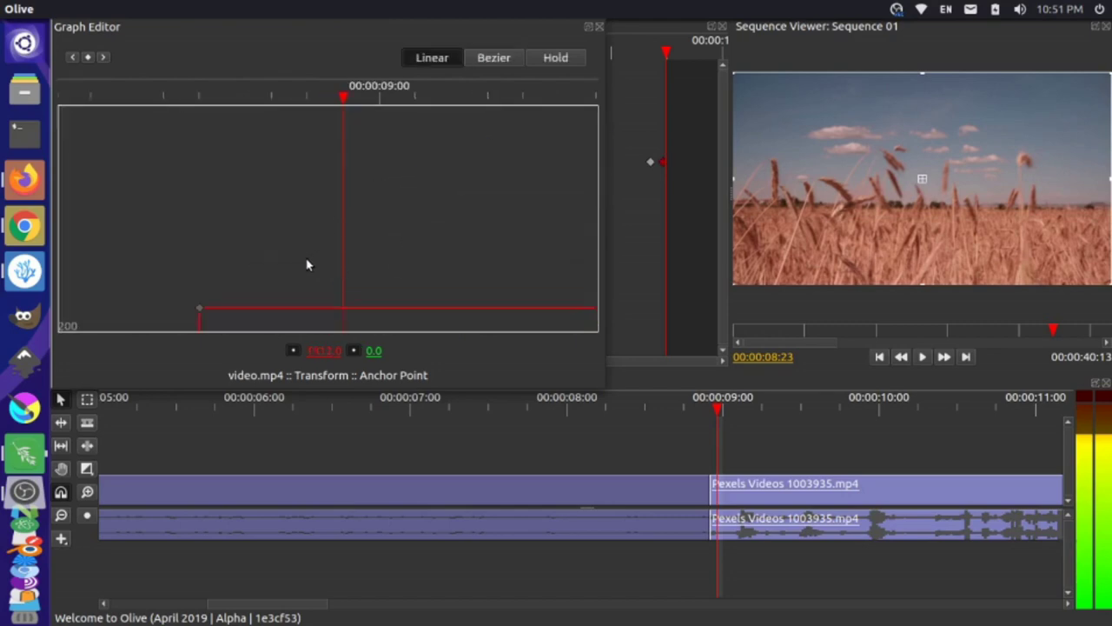
scroll(296, 276, down, 3)
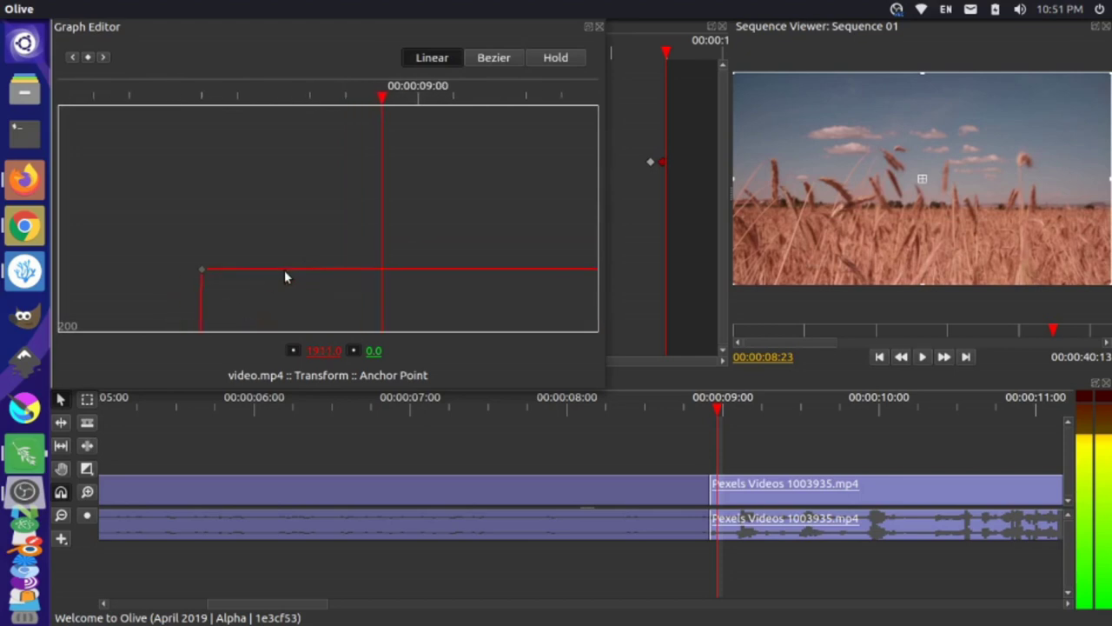
drag(286, 275, 222, 299)
click(737, 406)
drag(737, 410, 711, 419)
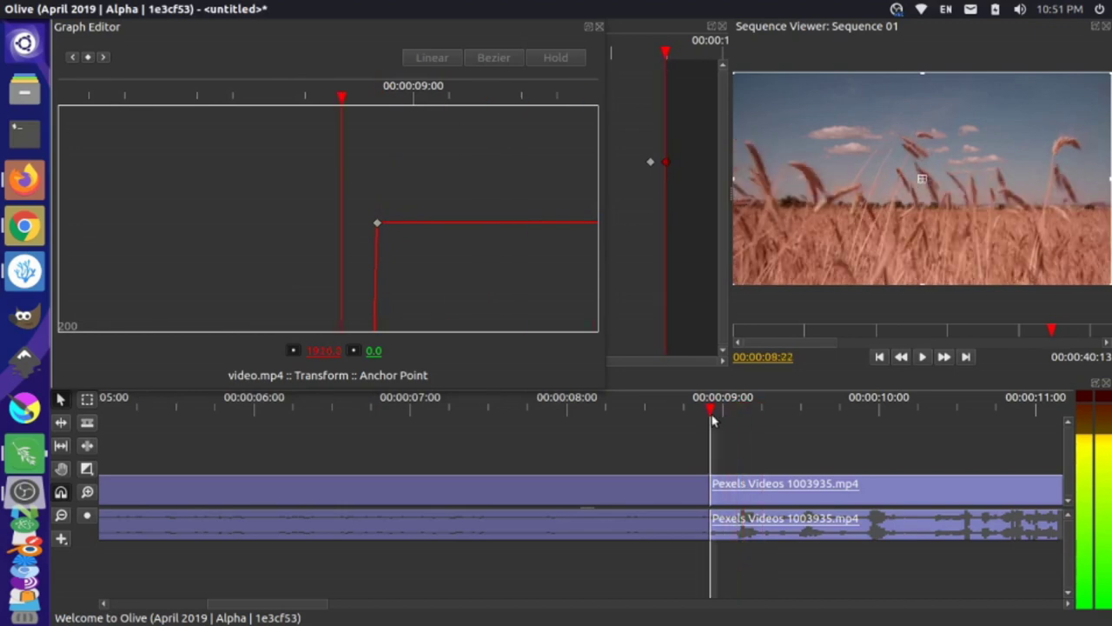
click(377, 224)
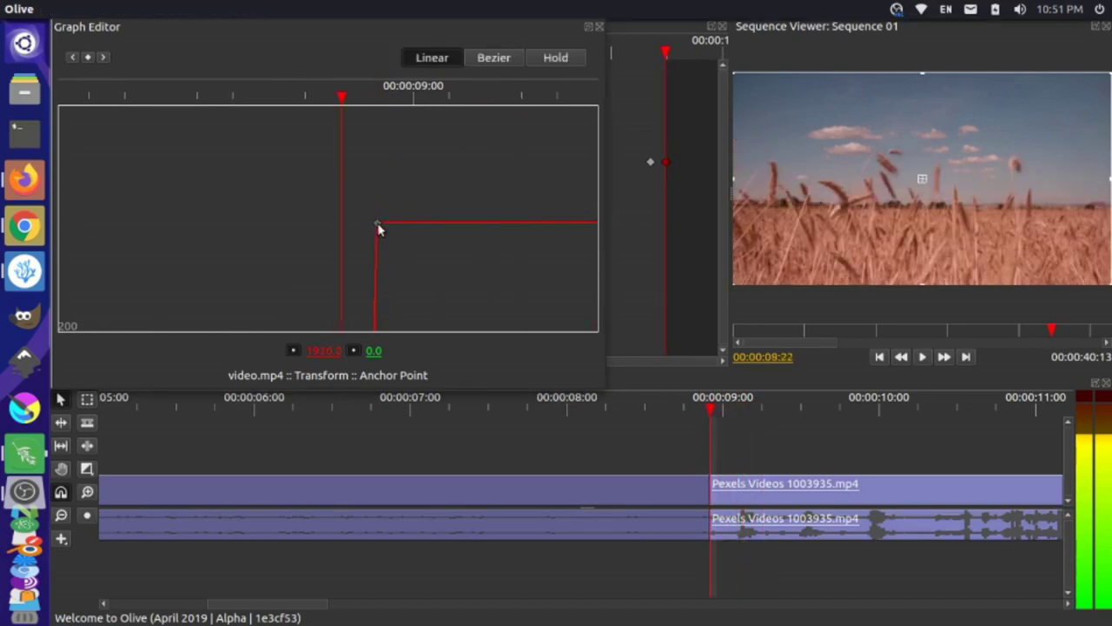
drag(374, 230, 352, 229)
- Step between video.mp4's two Anchor Point keyframes to check their values, and close the Graph Editor
click(73, 58)
click(73, 57)
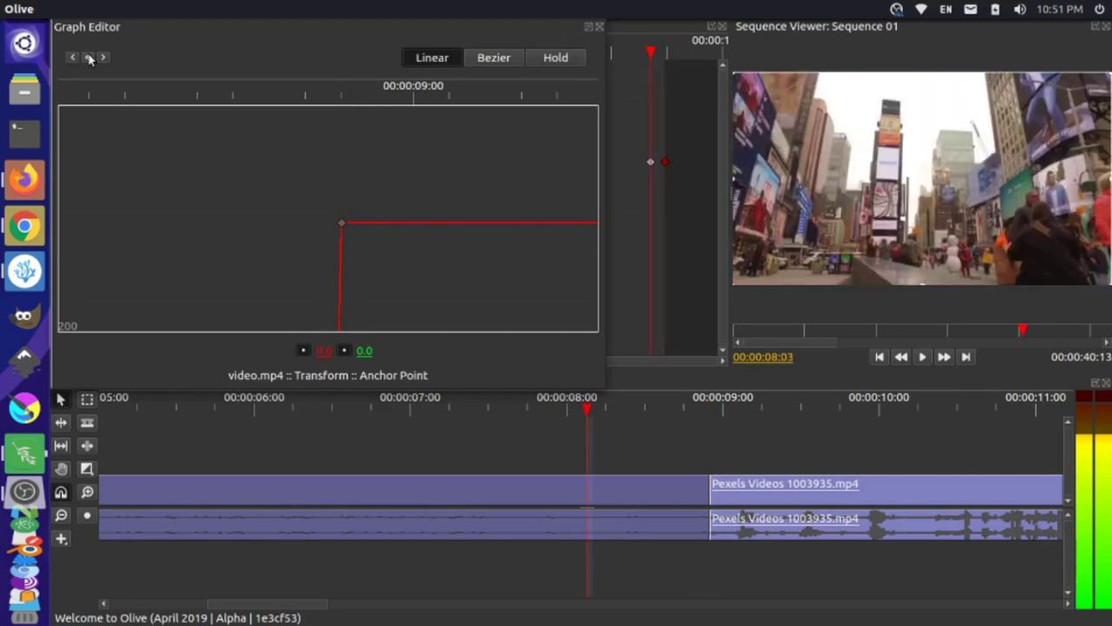
click(101, 58)
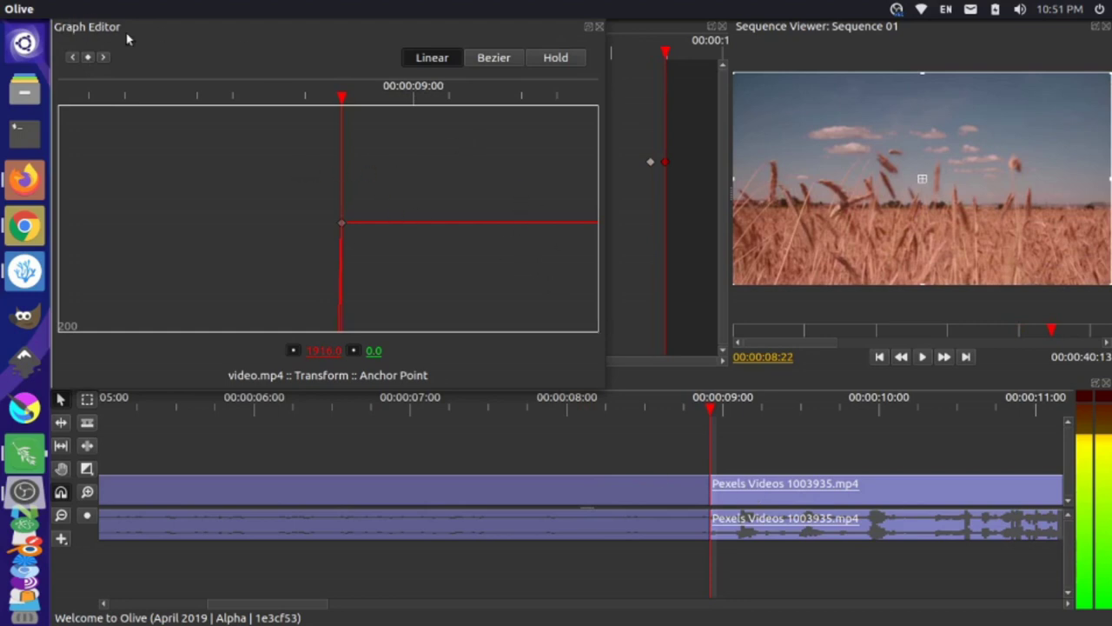
click(599, 27)
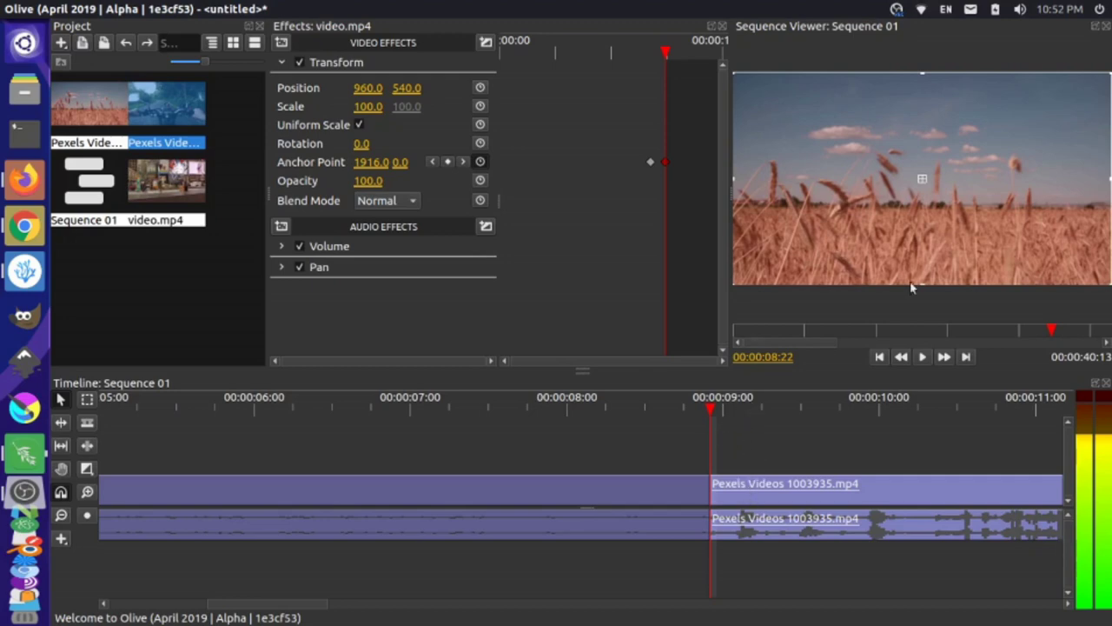
- Play the sequence from 00:00:08:08 across the cut to preview video.mp4 sliding out of frame
click(648, 408)
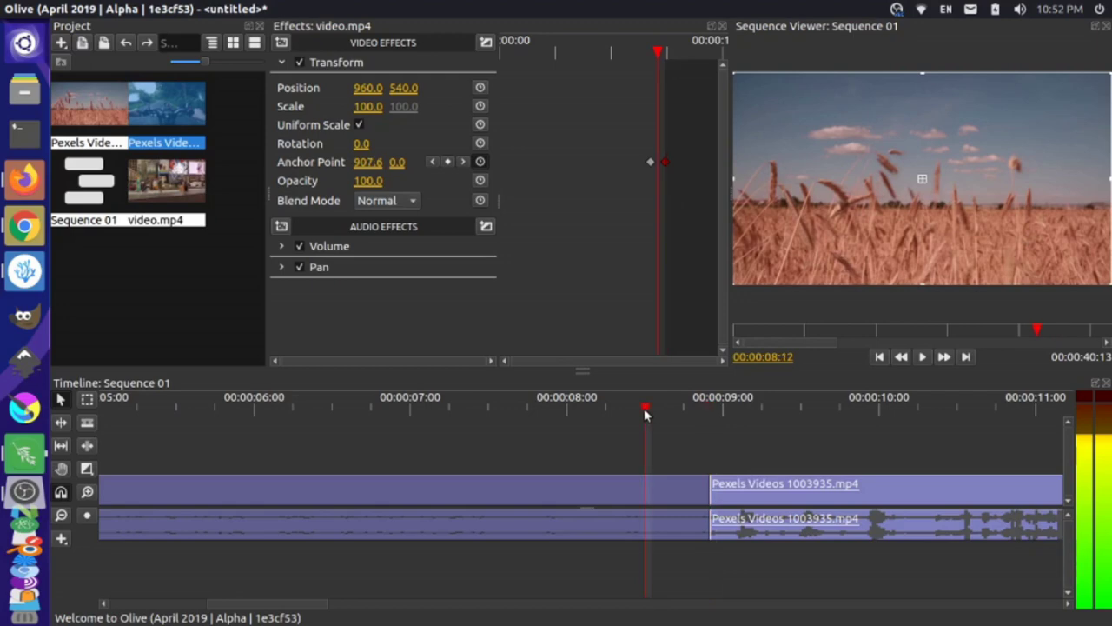
click(617, 407)
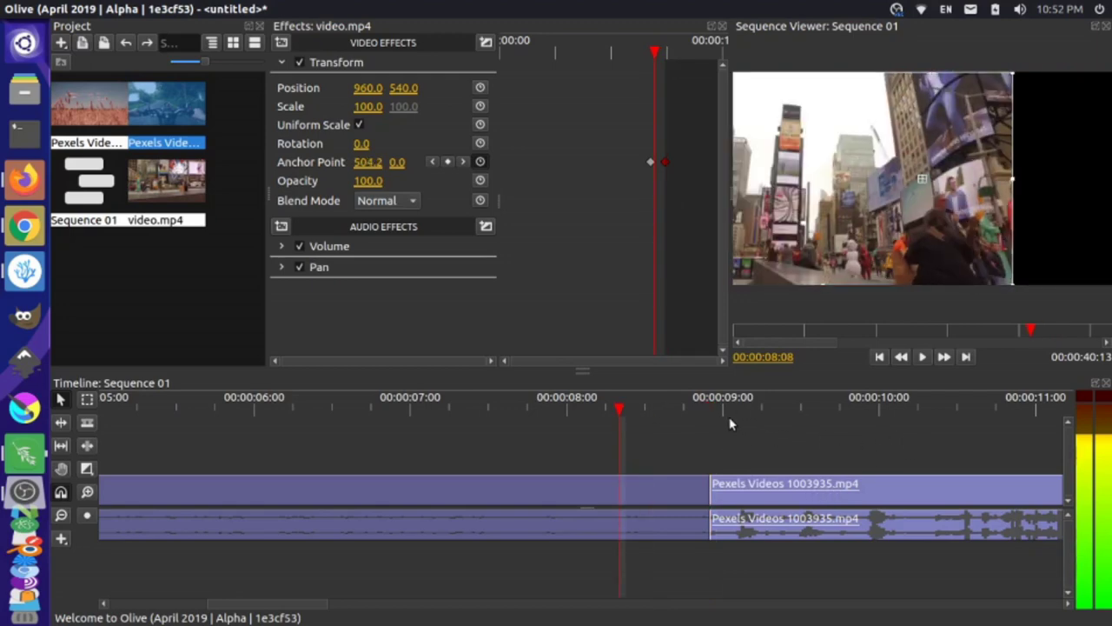
key(space)
key(space)
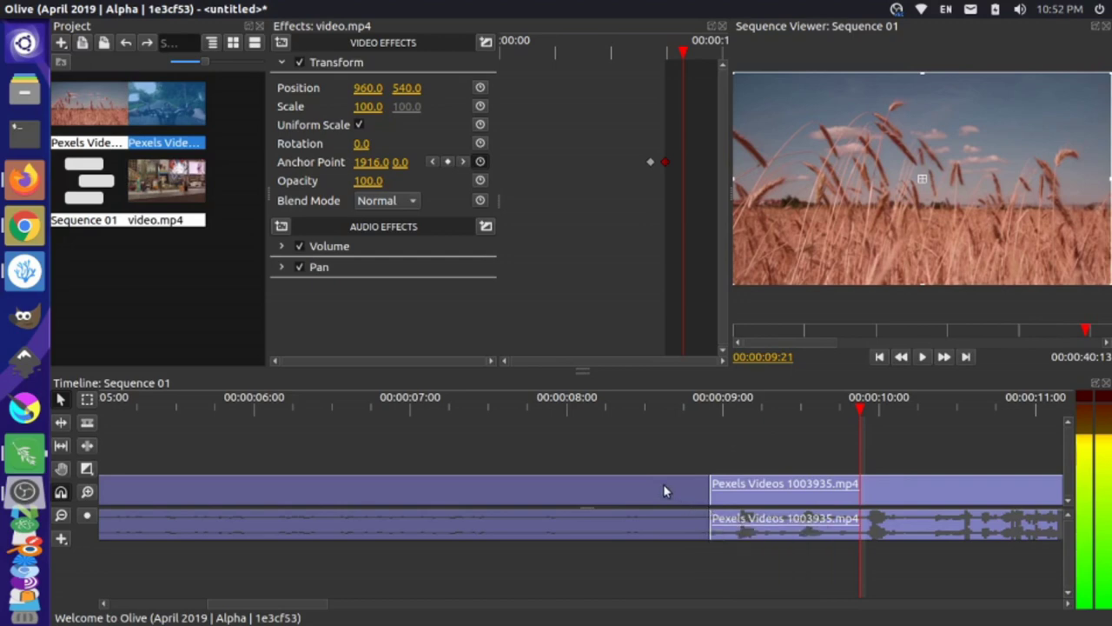
- Move video.mp4's video and audio onto separate outer tracks and shift Pexels Videos 1003935.mp4 to start at 00:00:08:10, overlapping it
drag(663, 484, 665, 462)
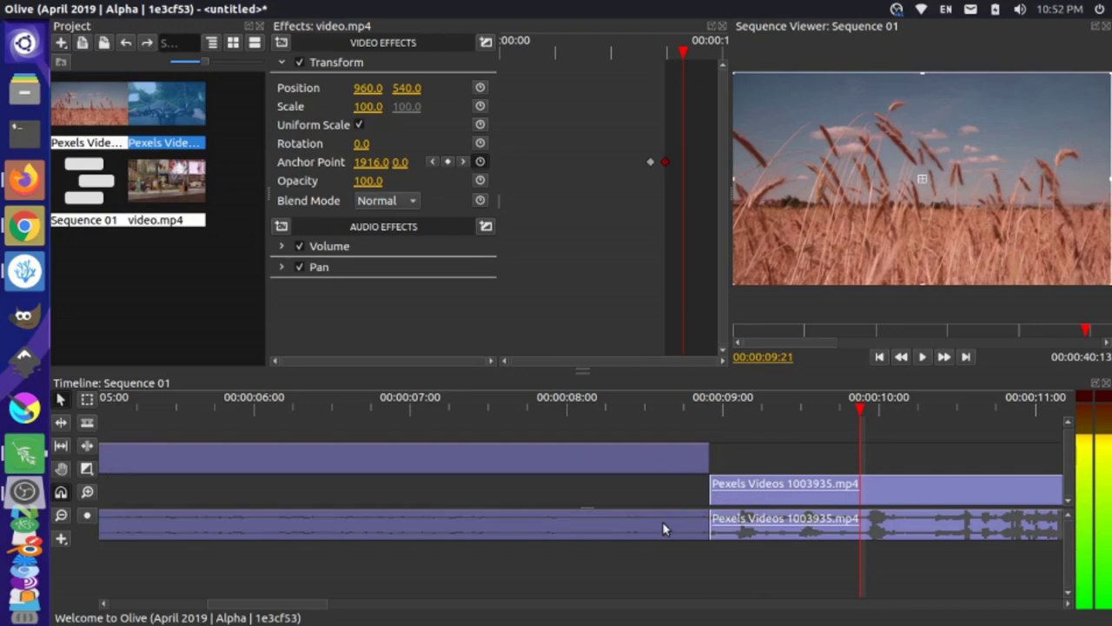
drag(665, 522, 692, 537)
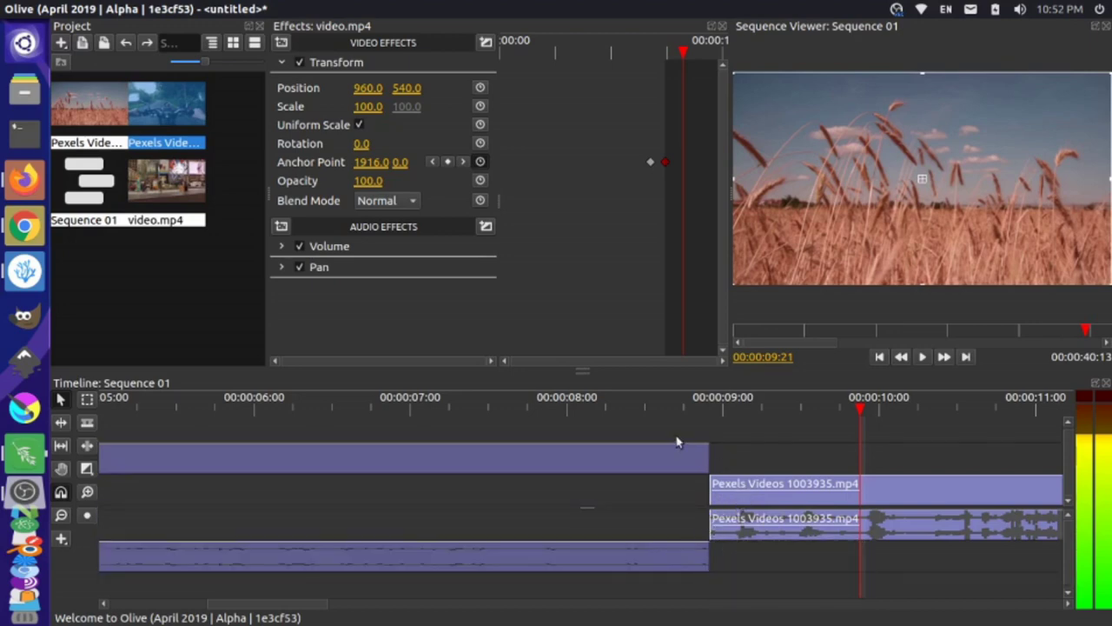
drag(734, 484, 658, 495)
- Play the overlapping clips from 00:00:07:13 and again from 00:00:06:08 to preview the slide revealing the wheat field
click(496, 409)
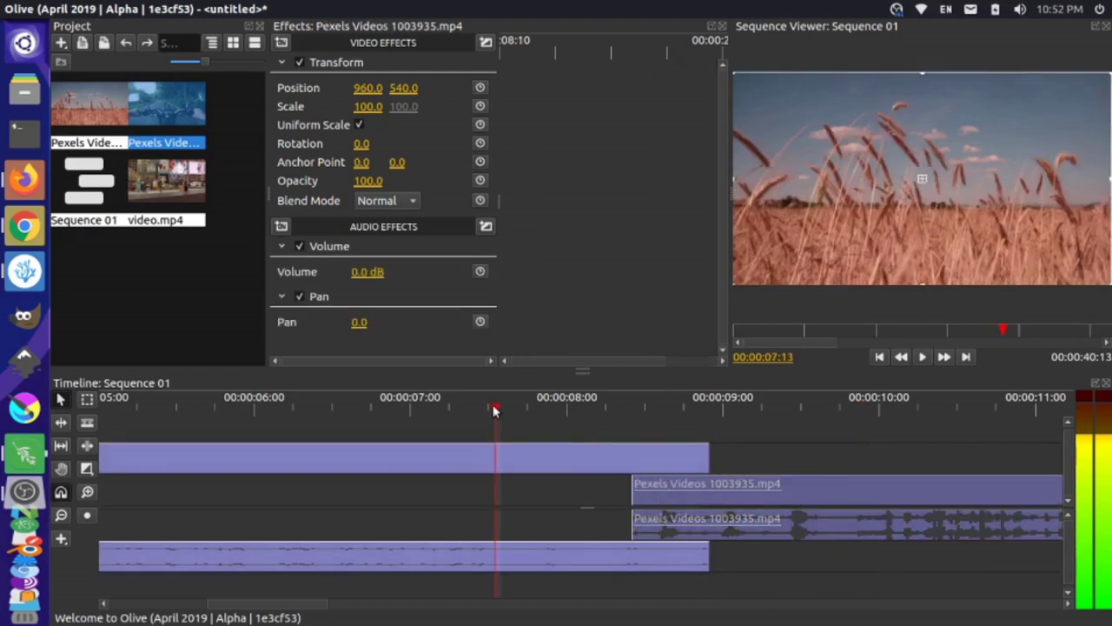
key(space)
key(space)
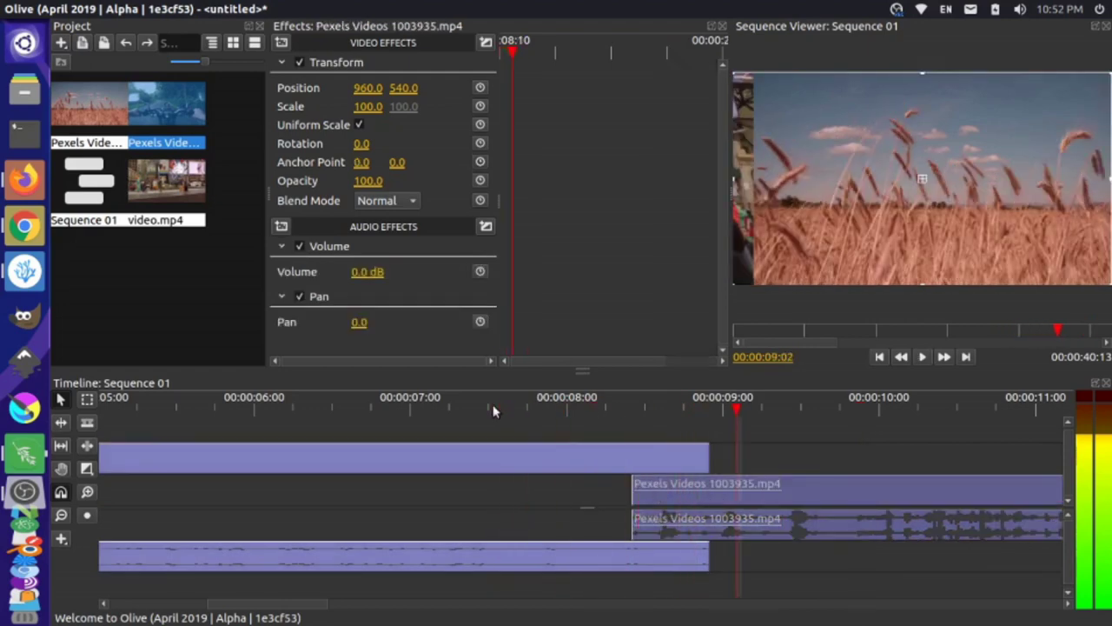
click(309, 408)
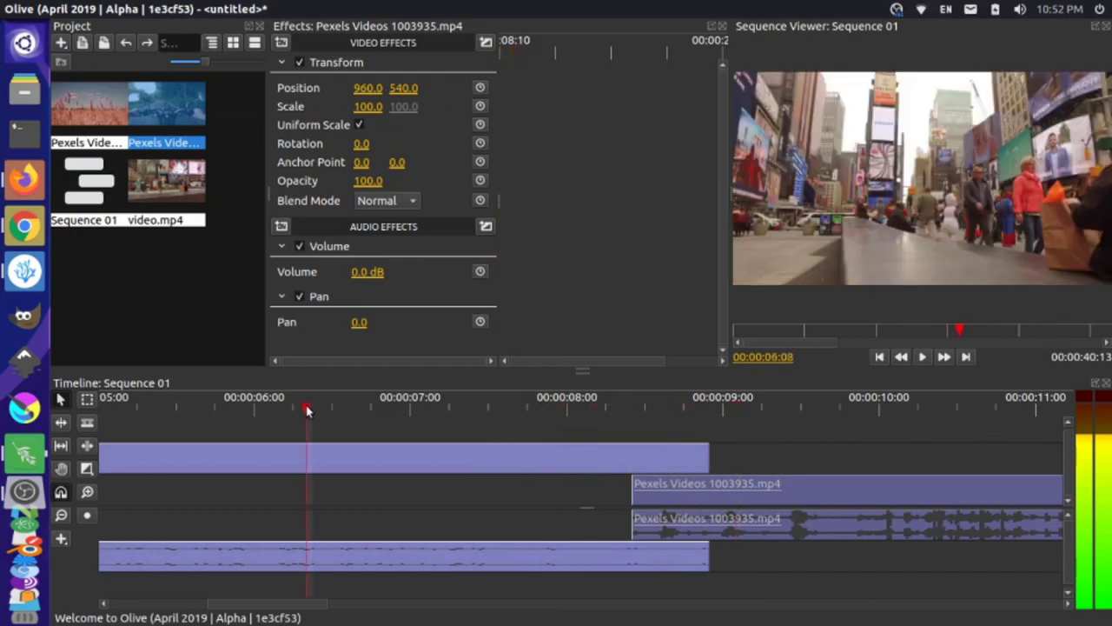
key(space)
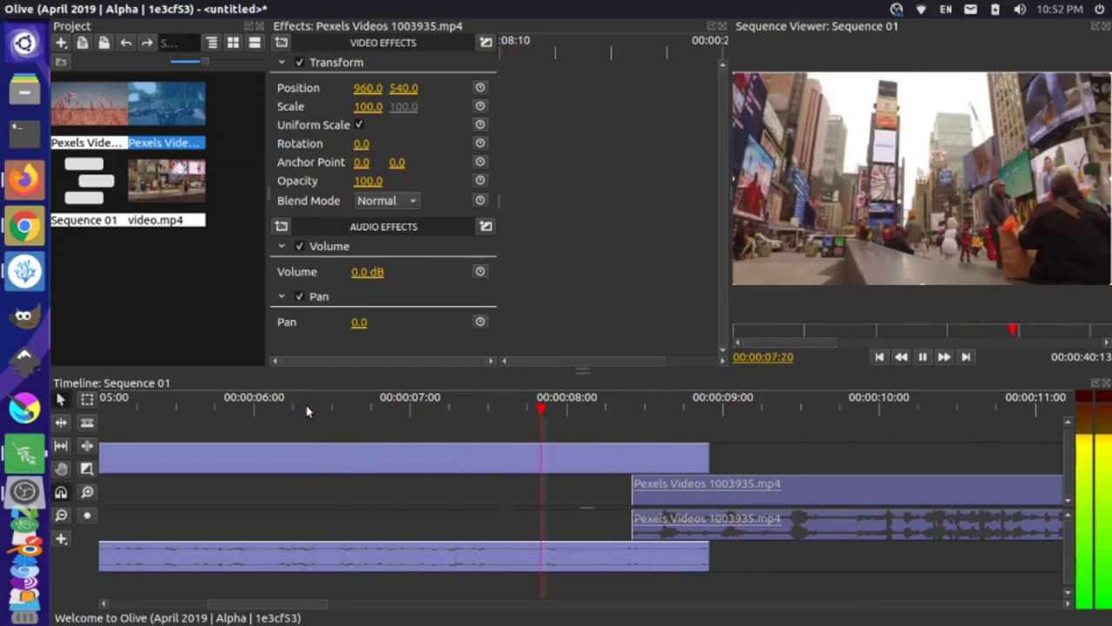
key(space)
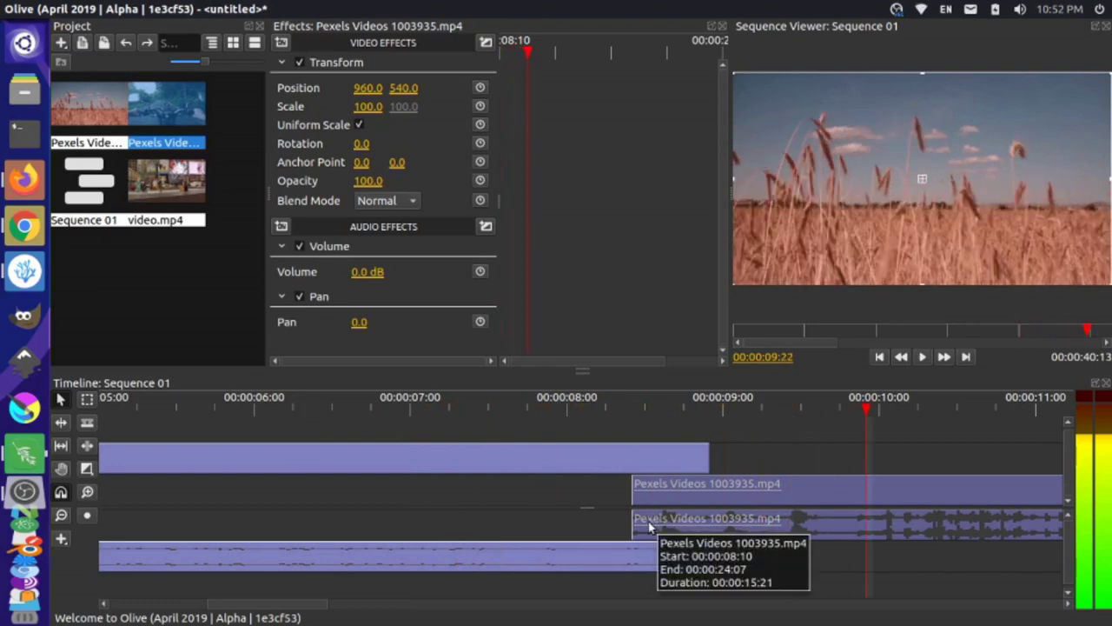
- Align the start of Pexels Videos 1003935.mp4 with video.mp4's first Anchor Point keyframe at 00:00:08:03
click(600, 466)
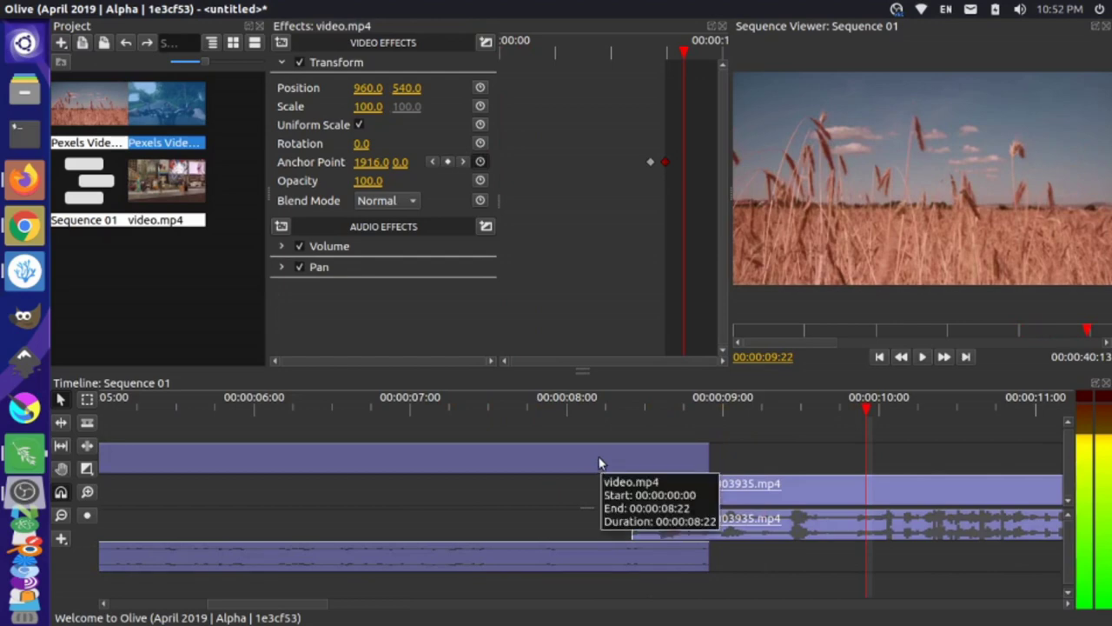
click(433, 163)
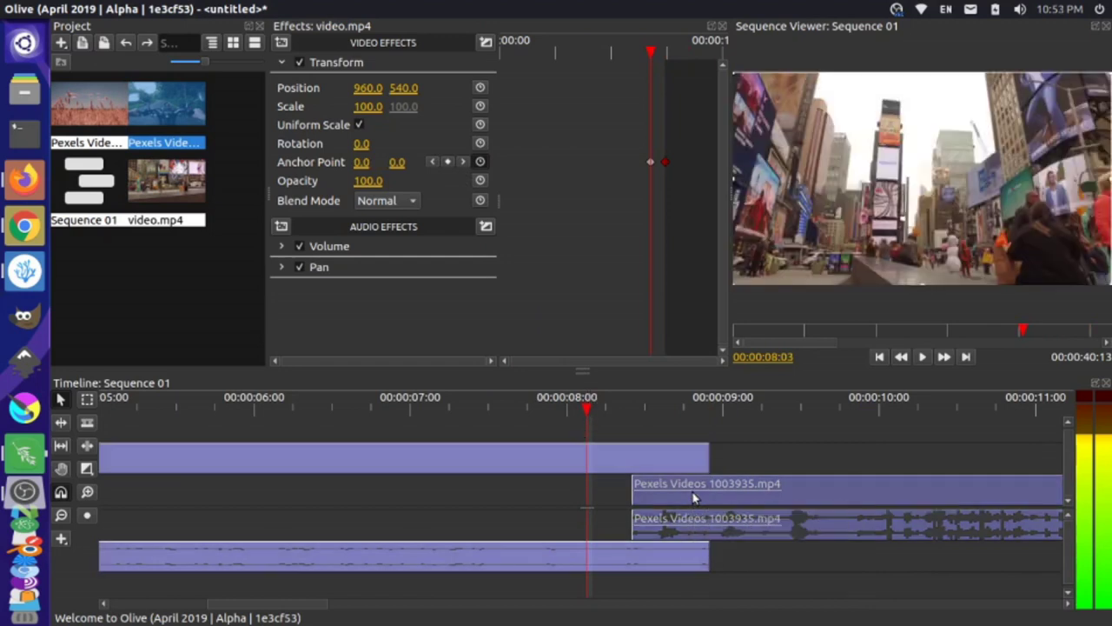
click(693, 495)
drag(693, 496, 649, 496)
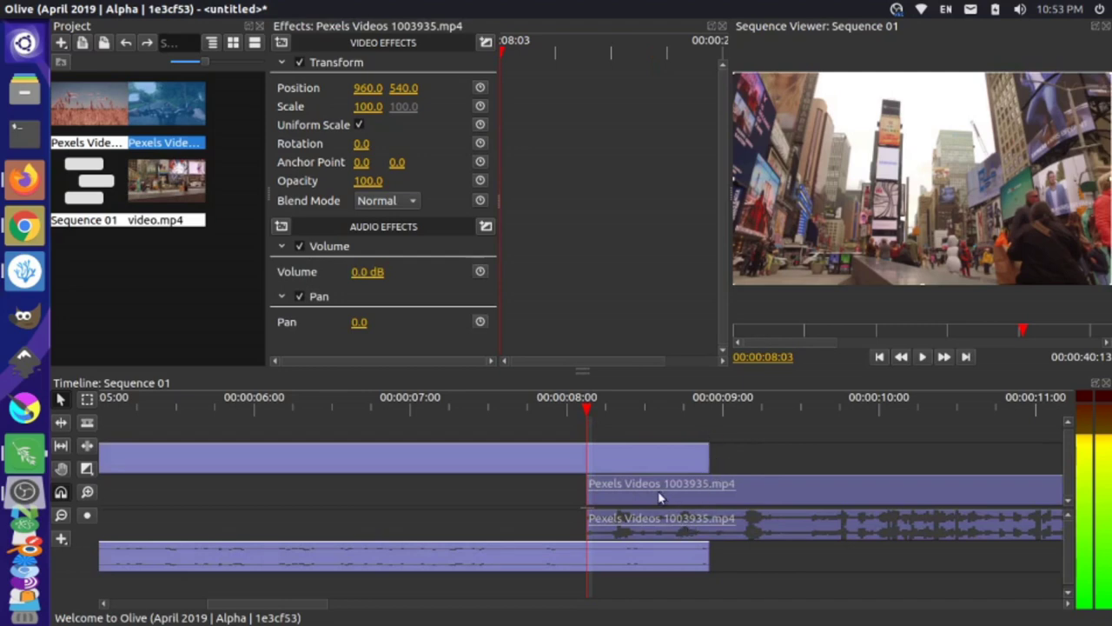
- Enable Anchor Point keyframing on Pexels Videos 1003935.mp4 at 00:00:08:03 and add a second keyframe at 00:00:08:22
click(480, 163)
click(646, 410)
drag(646, 410, 709, 409)
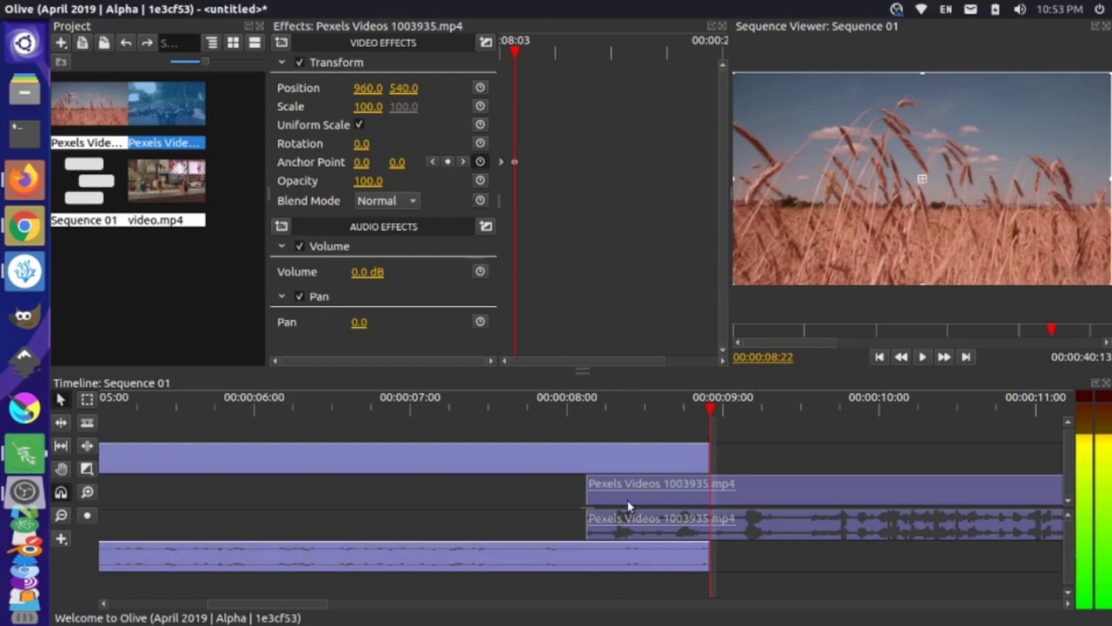
- Set the horizontal Anchor Point value of Pexels Videos 1003935.mp4 to -1920 at its first keyframe, at 00:00:08:07
click(432, 162)
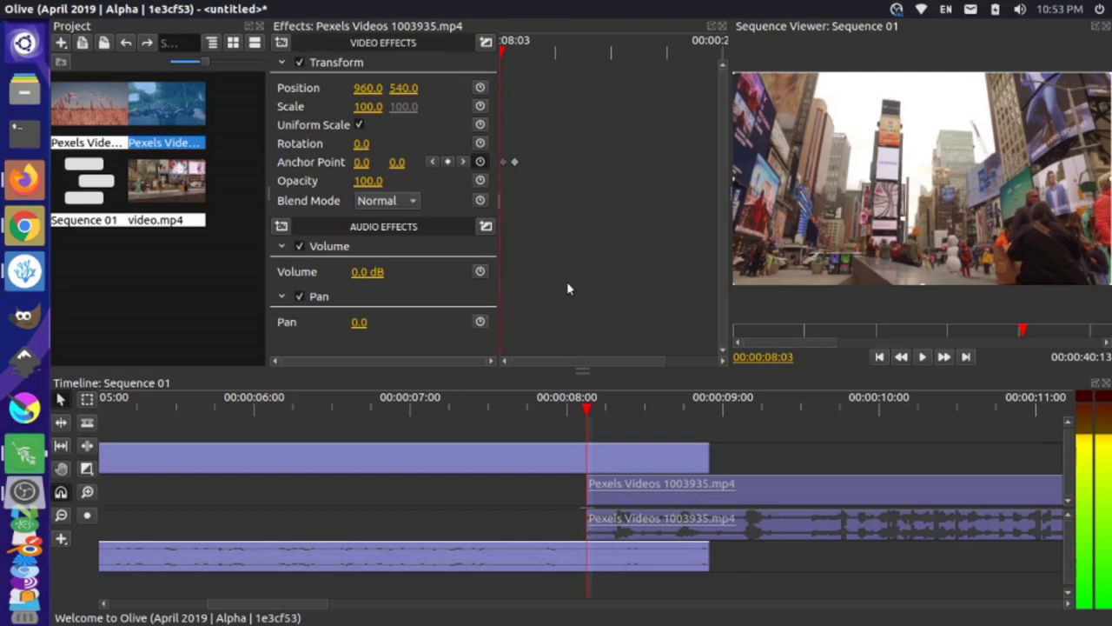
click(463, 163)
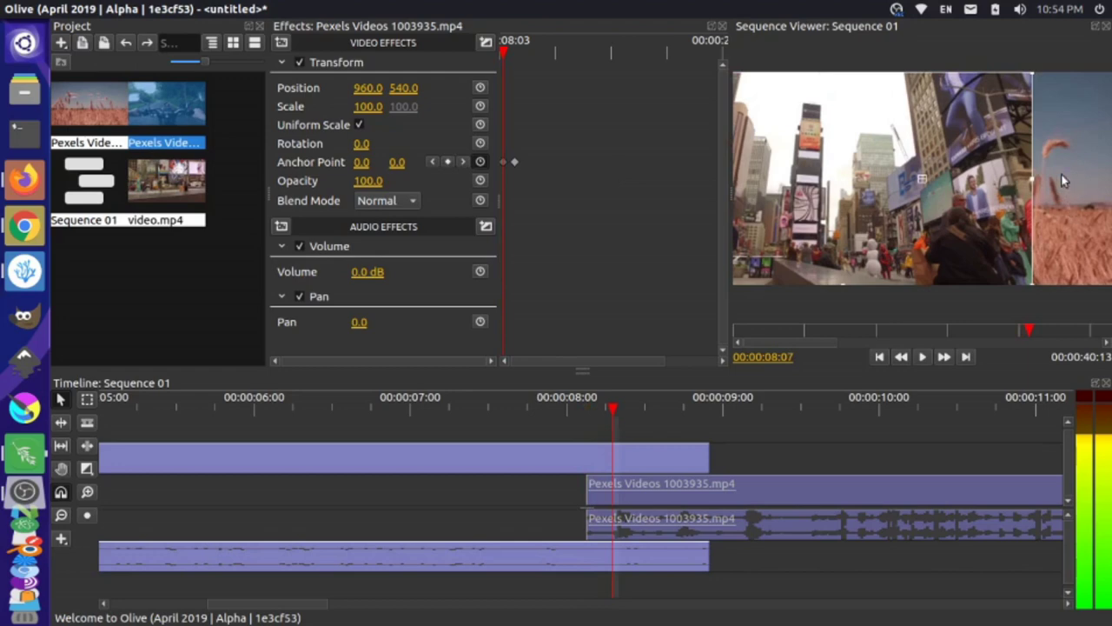
drag(361, 163, 0, 162)
click(368, 162)
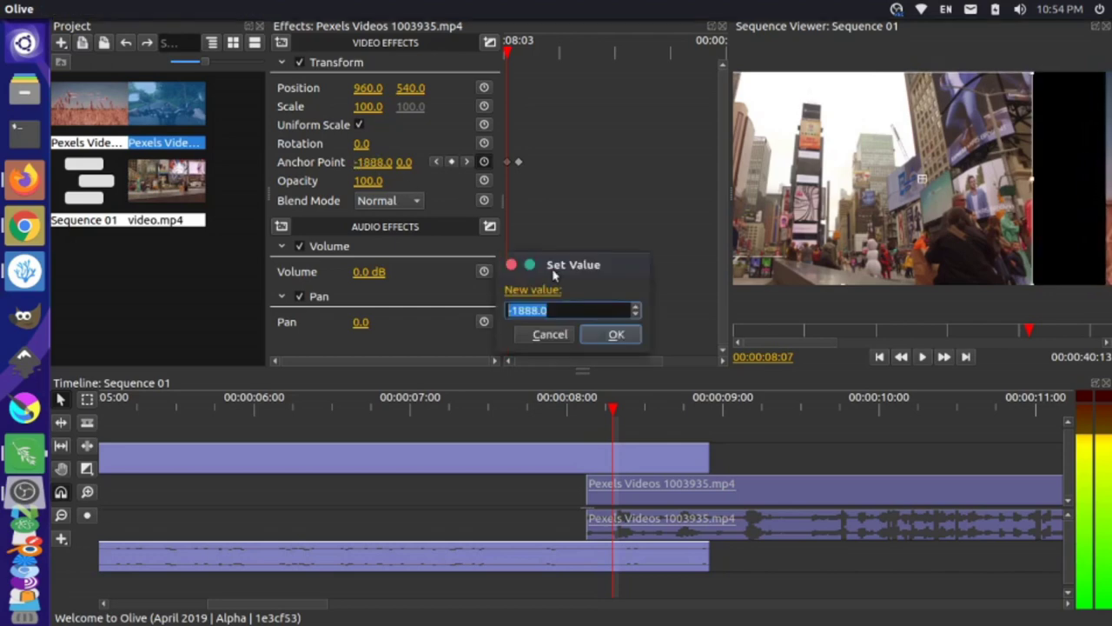
text(-1920)
click(602, 336)
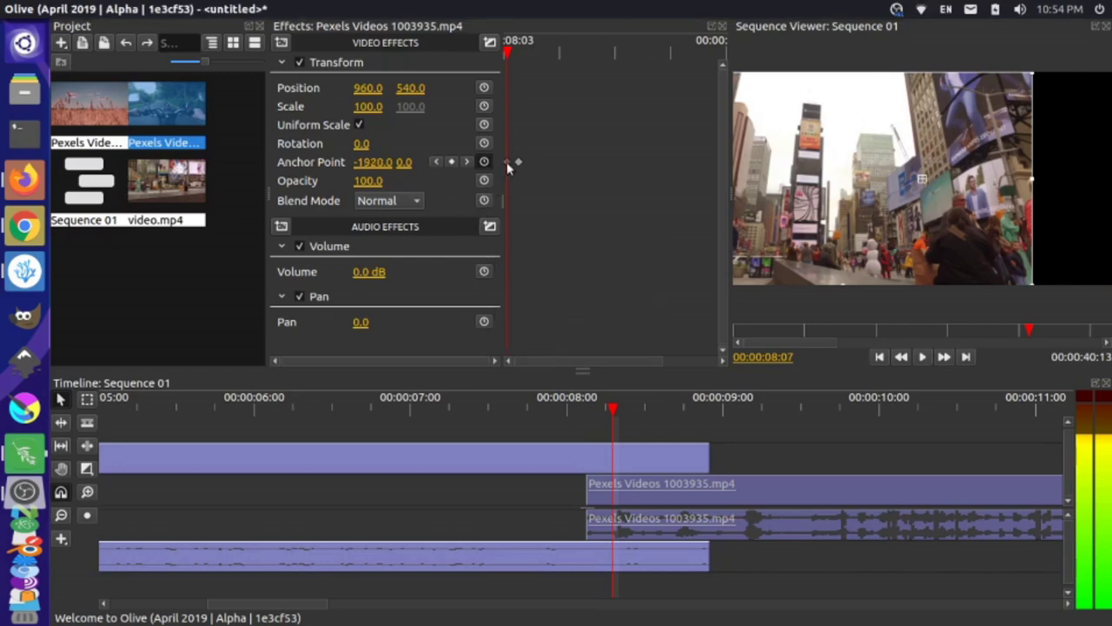
- Re-enter -1920 as the horizontal Anchor Point value at 00:00:08:07 and move that keyframe back to the wheat field clip's start
drag(506, 162, 511, 167)
key(ctrl+z)
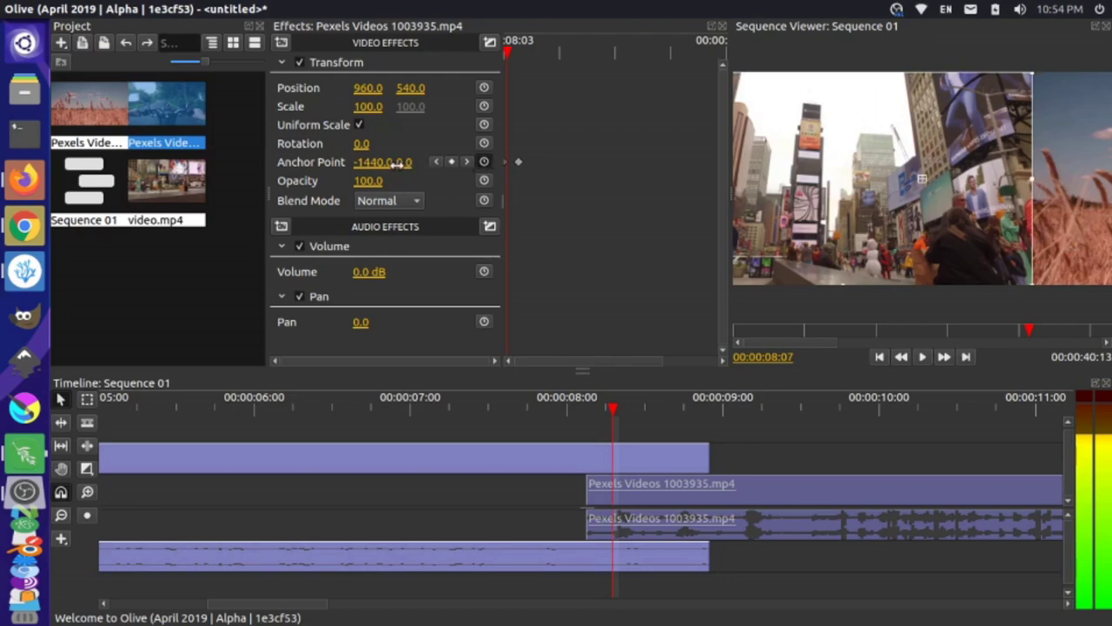
click(365, 167)
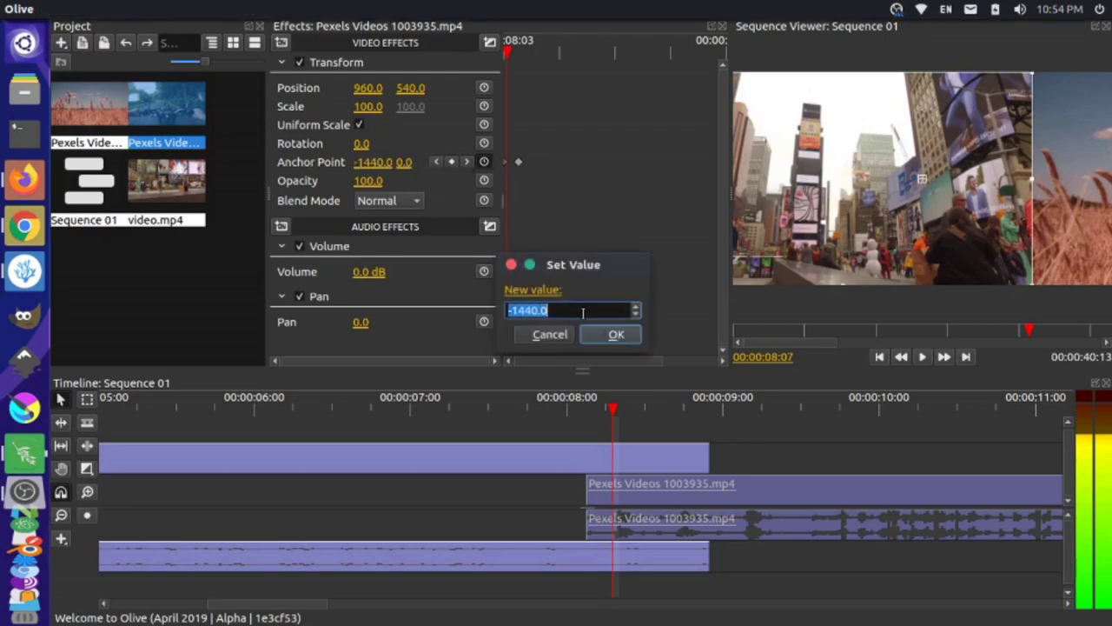
text(-1920)
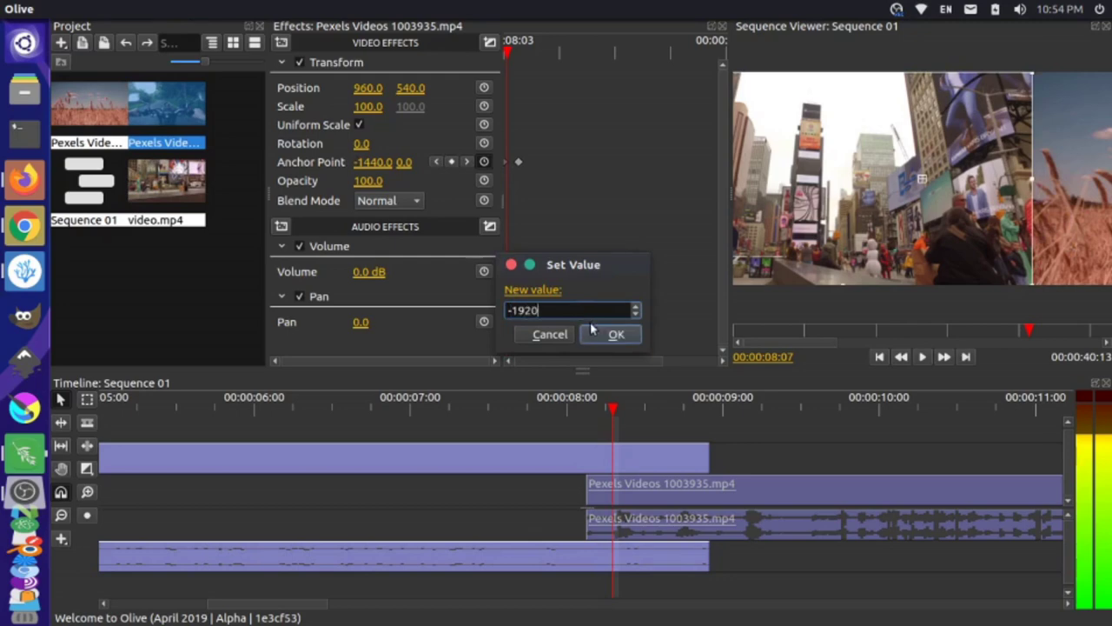
click(607, 337)
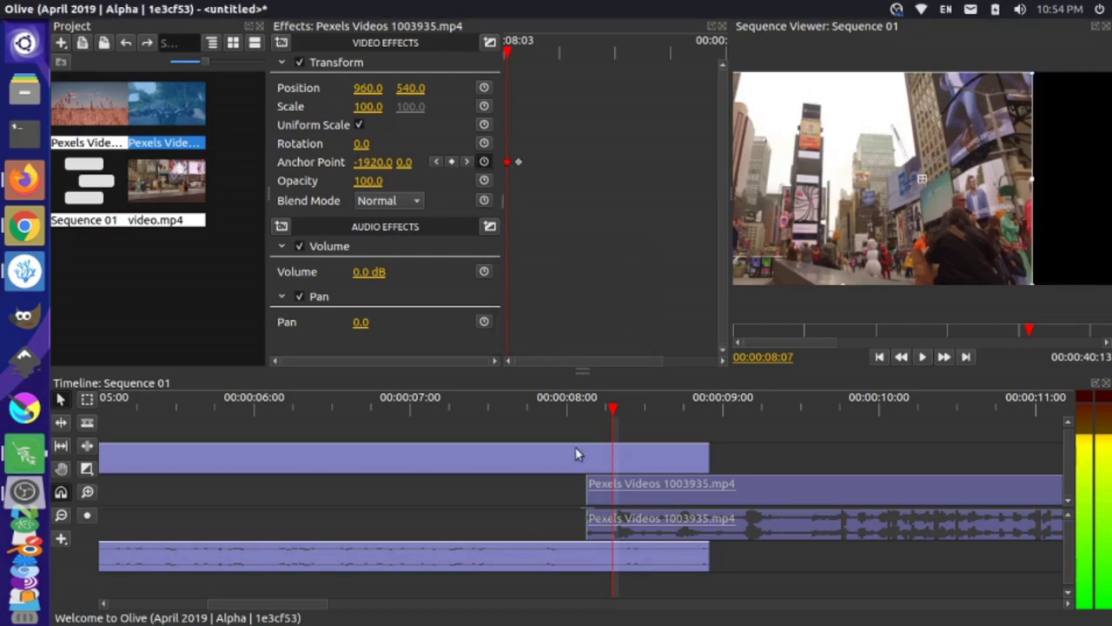
drag(508, 162, 532, 170)
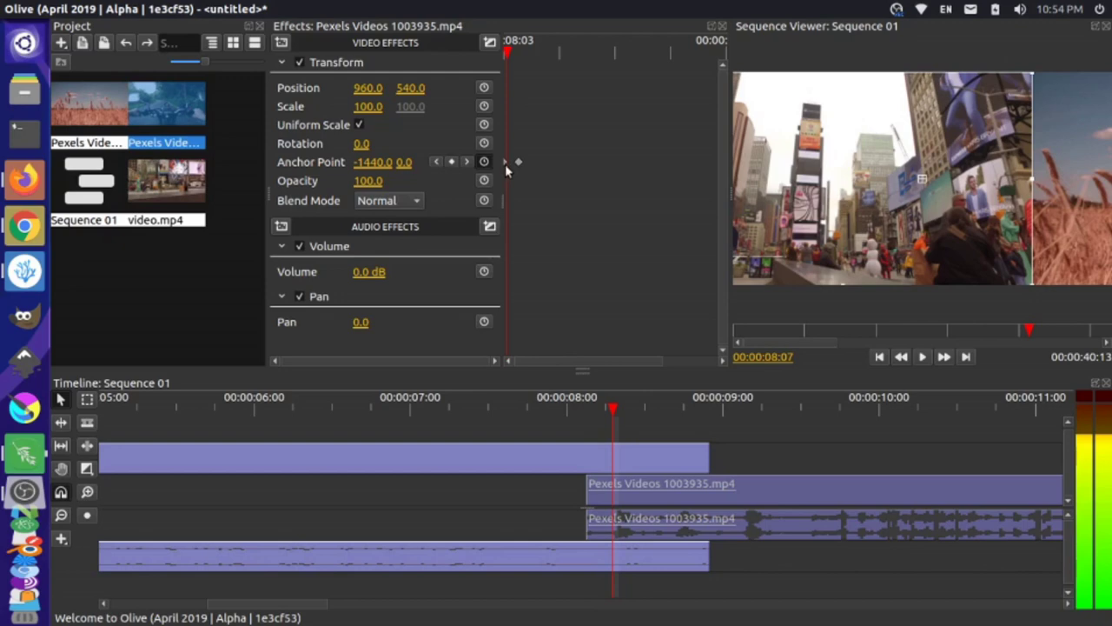
- Step back and forth between the two Anchor Point keyframes of Pexels Videos 1003935.mp4 to check their positions and values
click(436, 163)
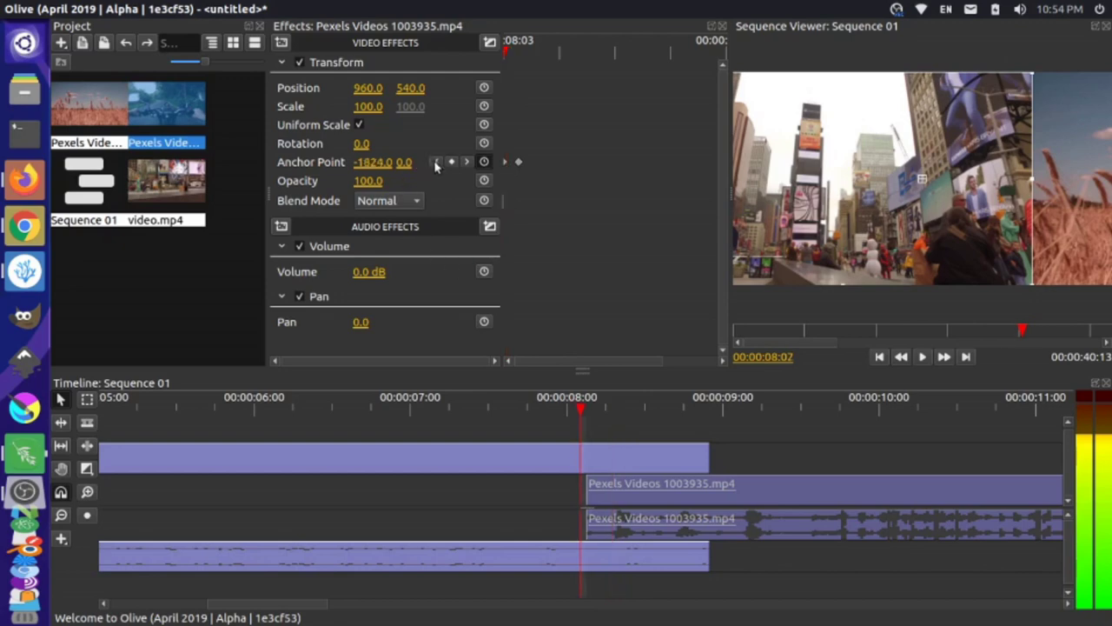
click(467, 163)
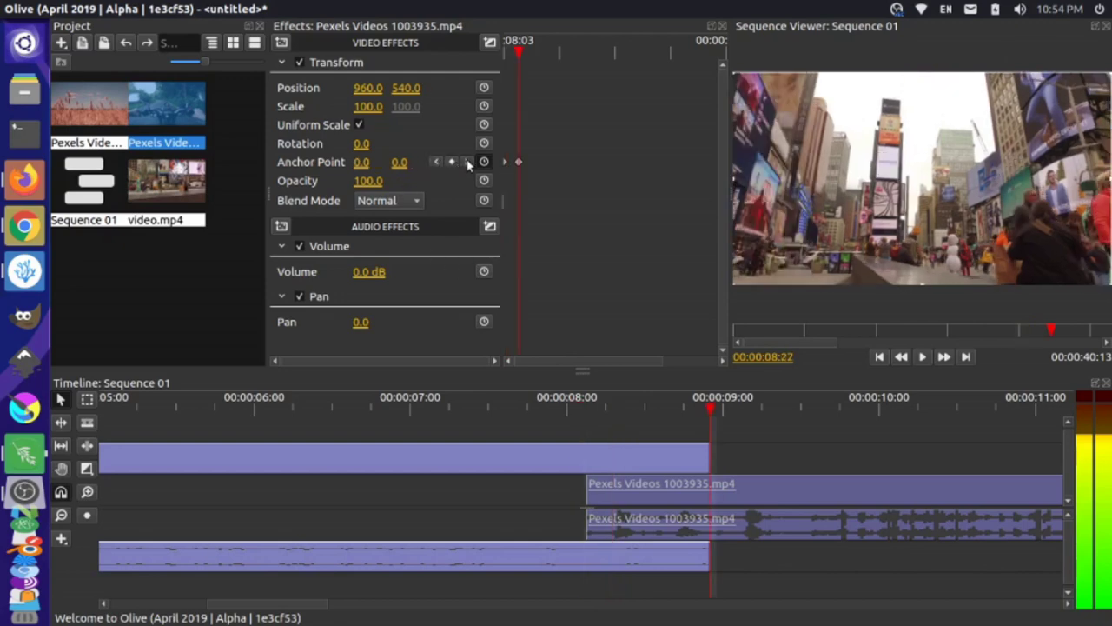
click(436, 163)
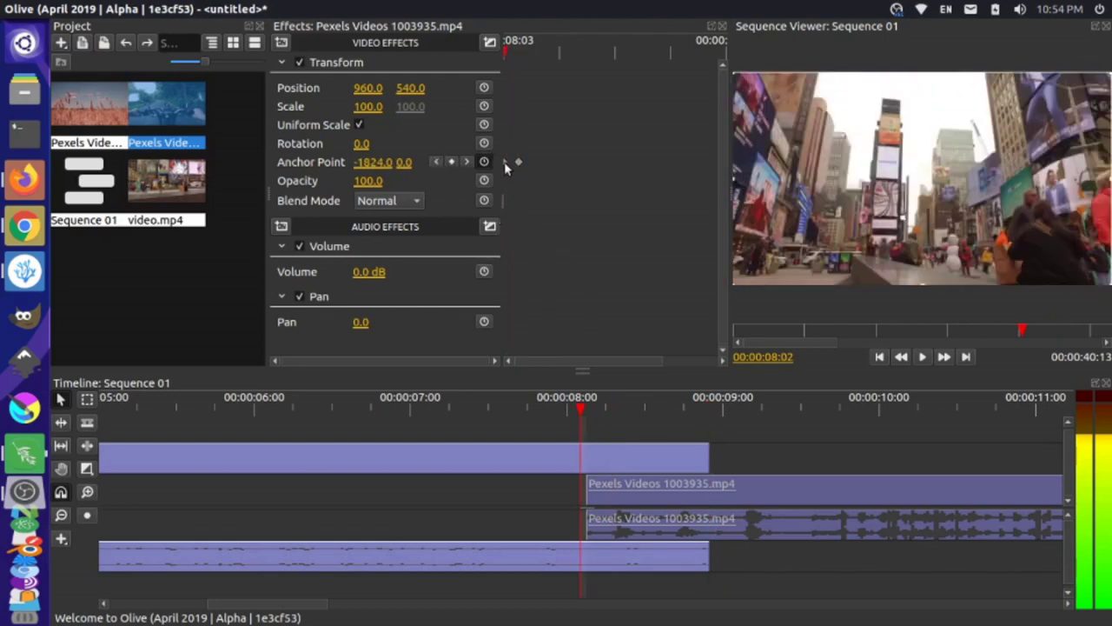
- In the Graph Editor, move the first horizontal Anchor Point keyframe of Pexels Videos 1003935.mp4 to the clip's start at 00:00:08:03
click(592, 422)
key(Right)
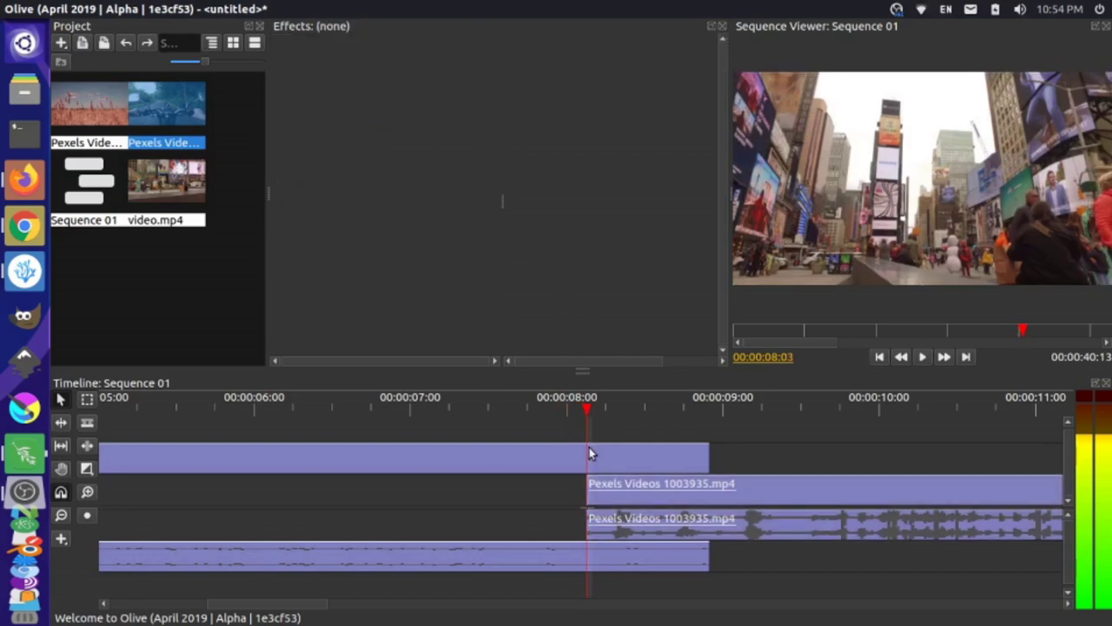
click(612, 517)
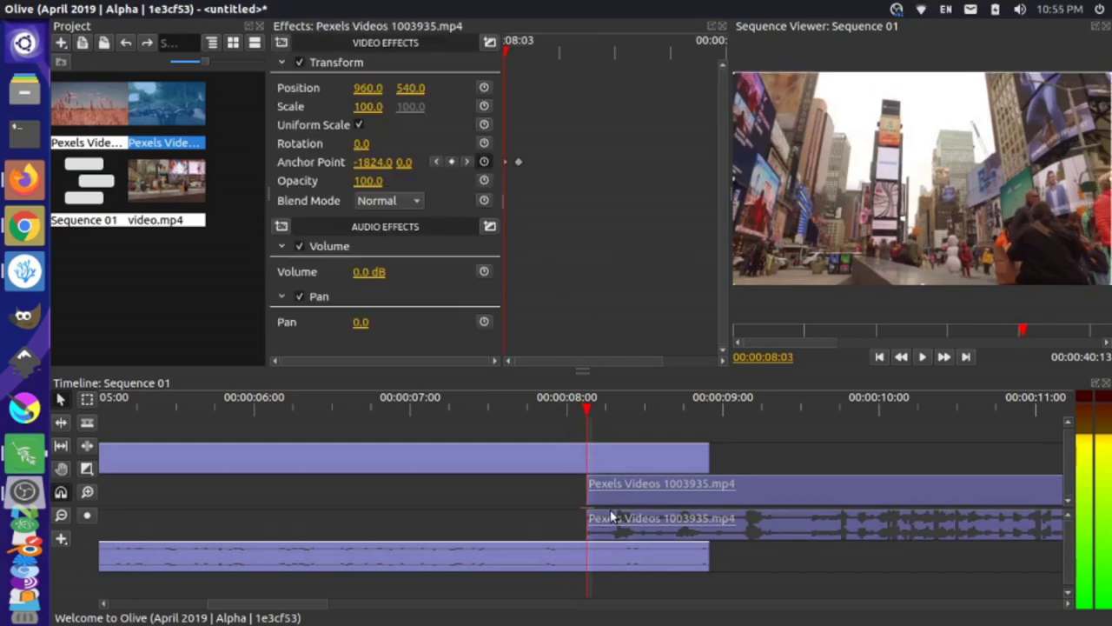
right_click(518, 161)
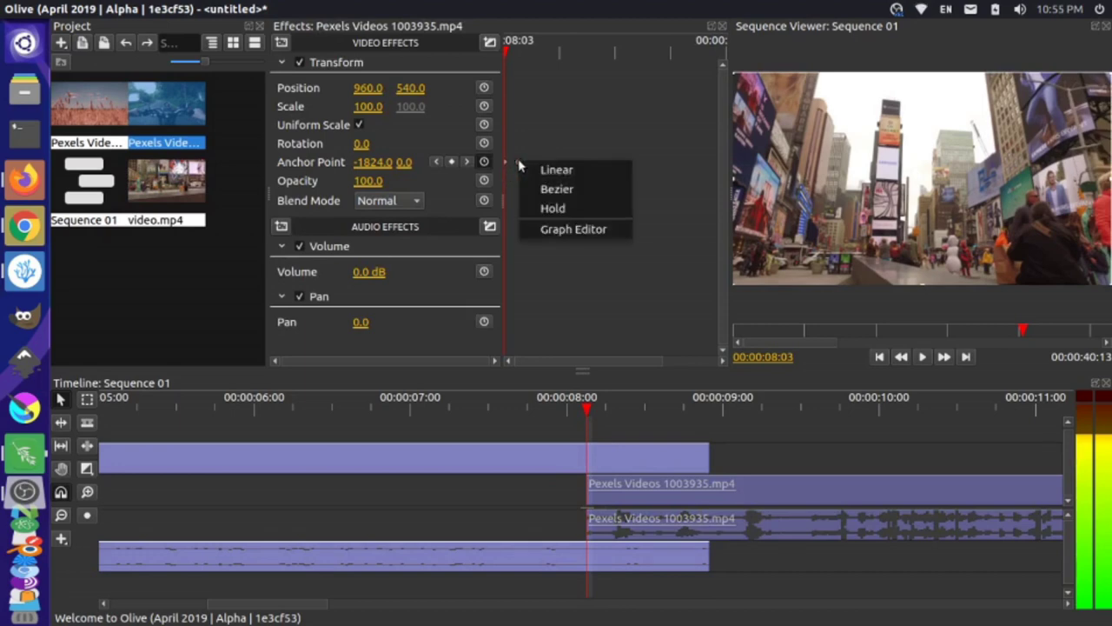
click(553, 228)
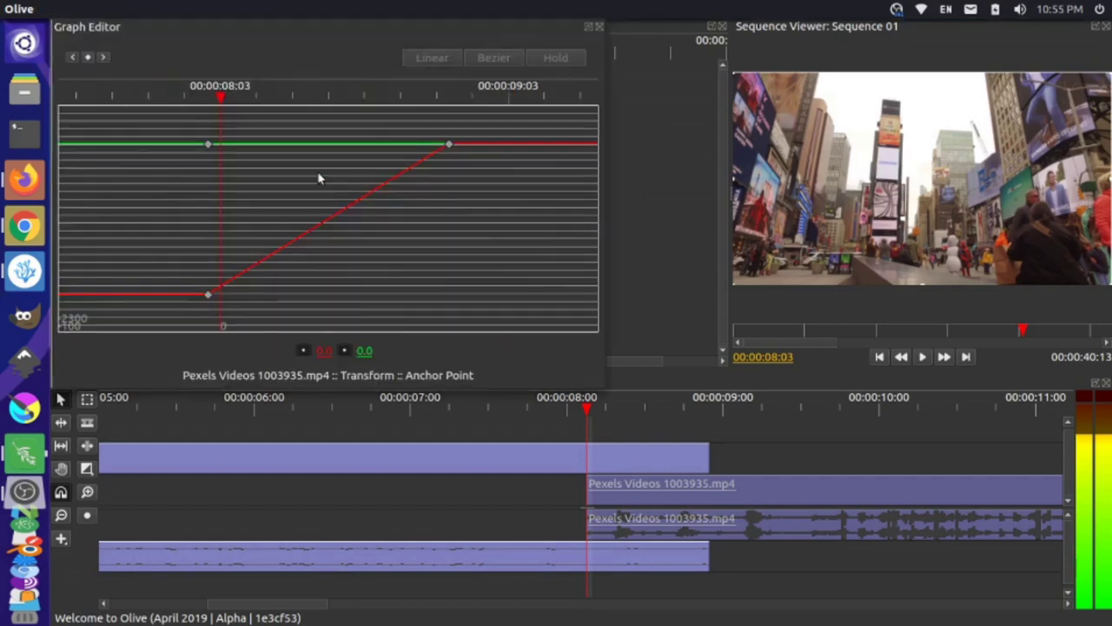
click(208, 295)
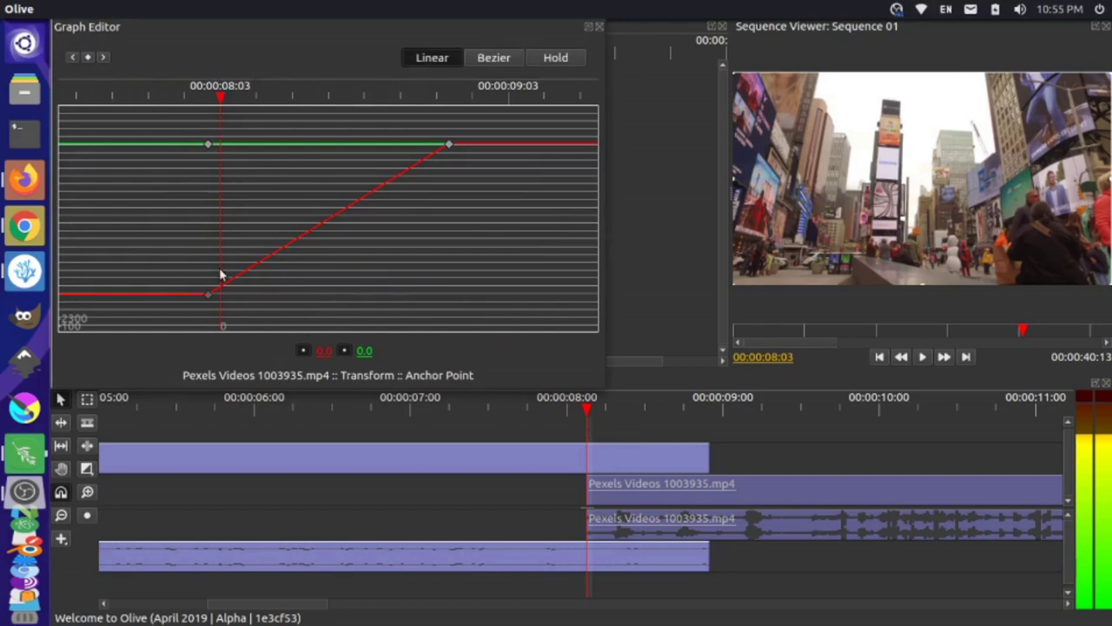
drag(556, 408, 584, 417)
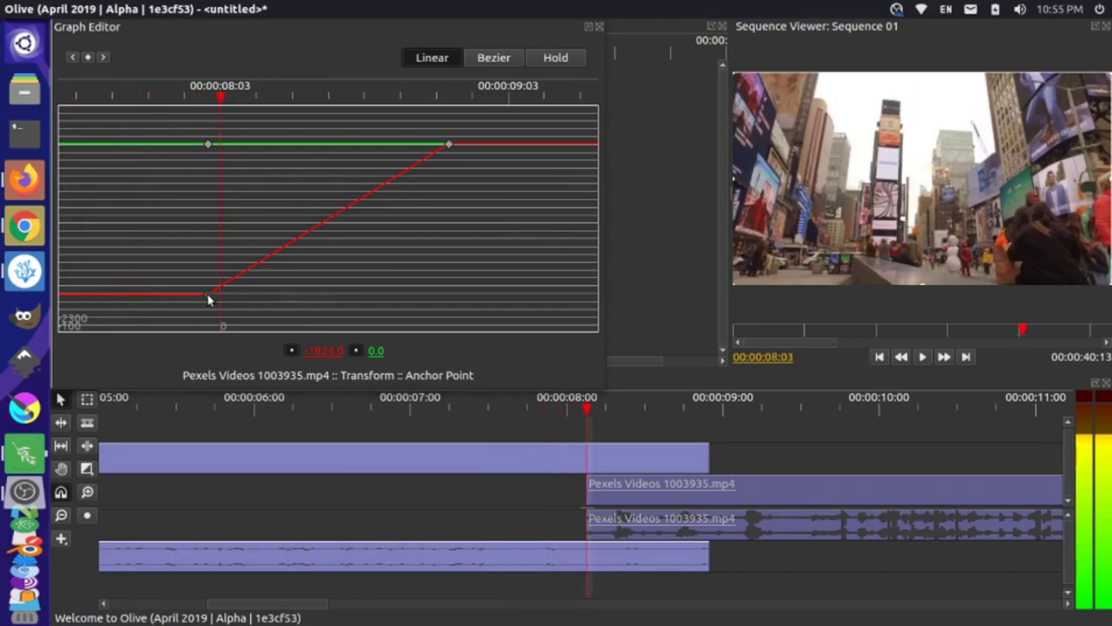
drag(207, 295, 218, 297)
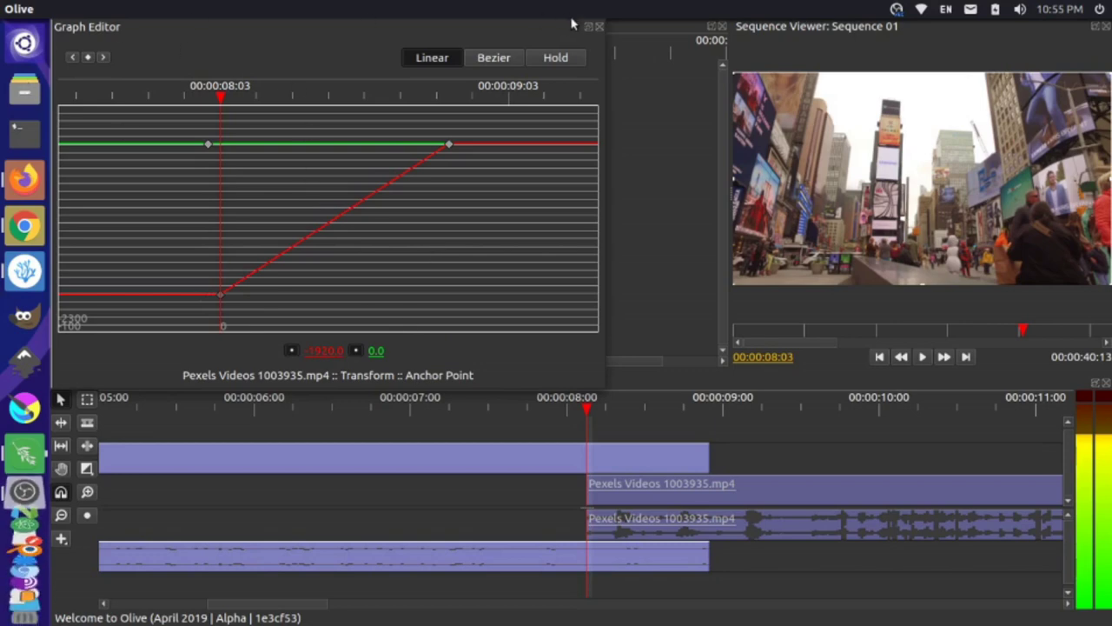
click(599, 29)
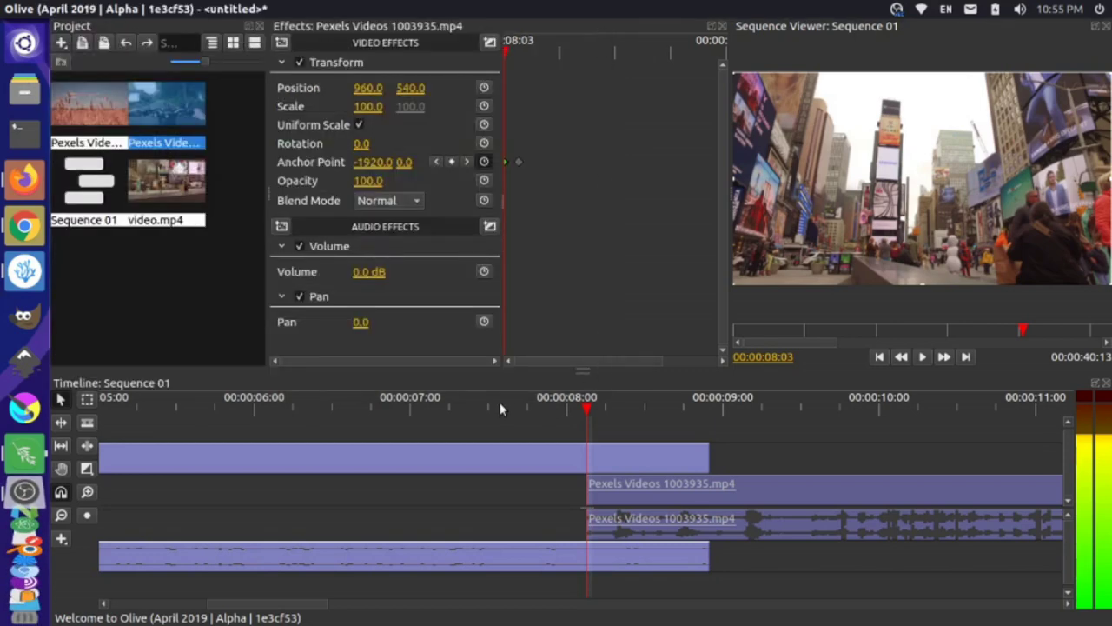
- Play the sequence repeatedly from before the clip overlap to review the slide transition into the wheat field clip
click(469, 413)
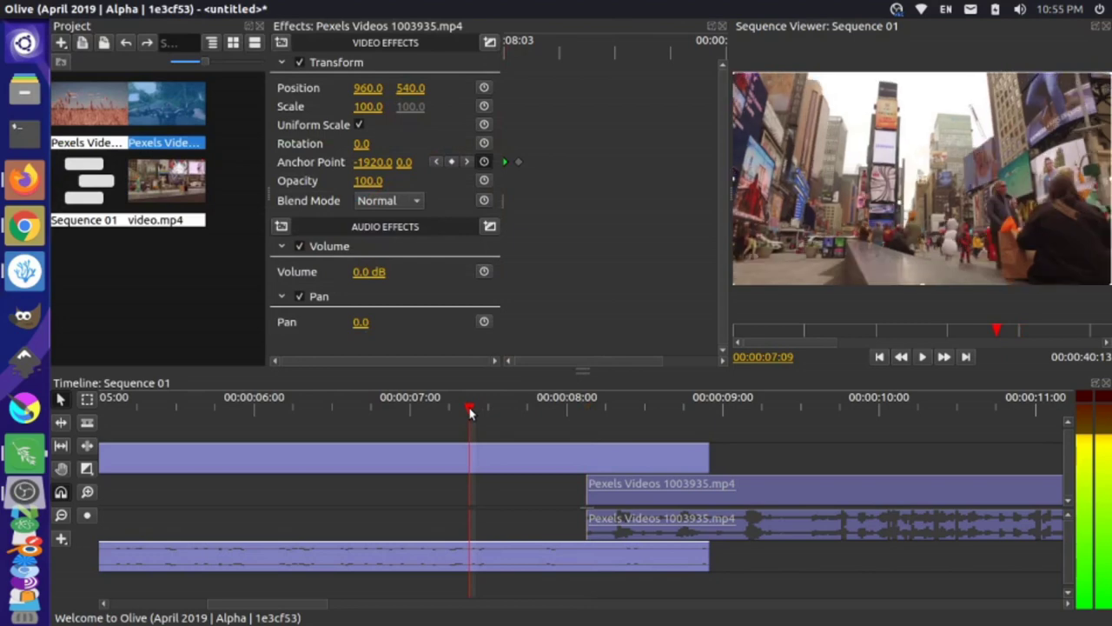
click(360, 414)
key(space)
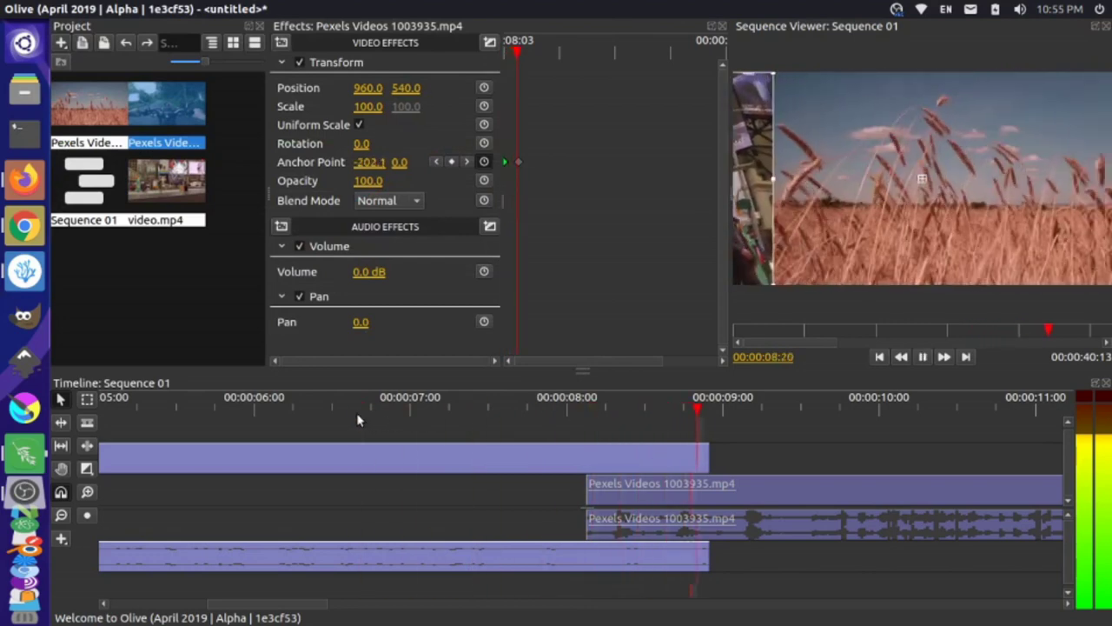
key(space)
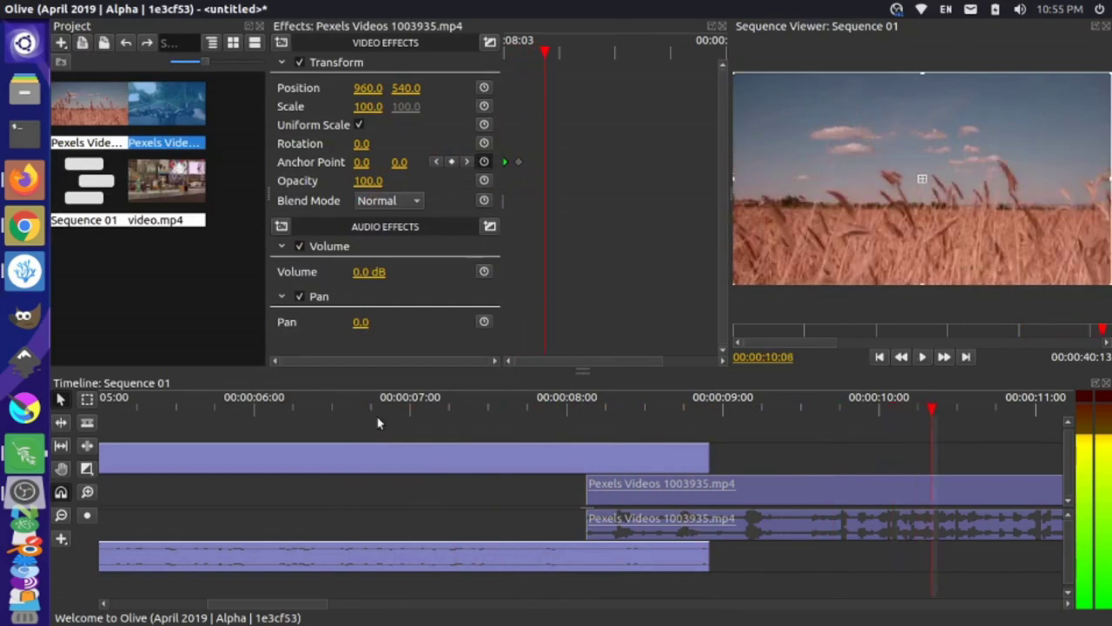
click(352, 413)
key(space)
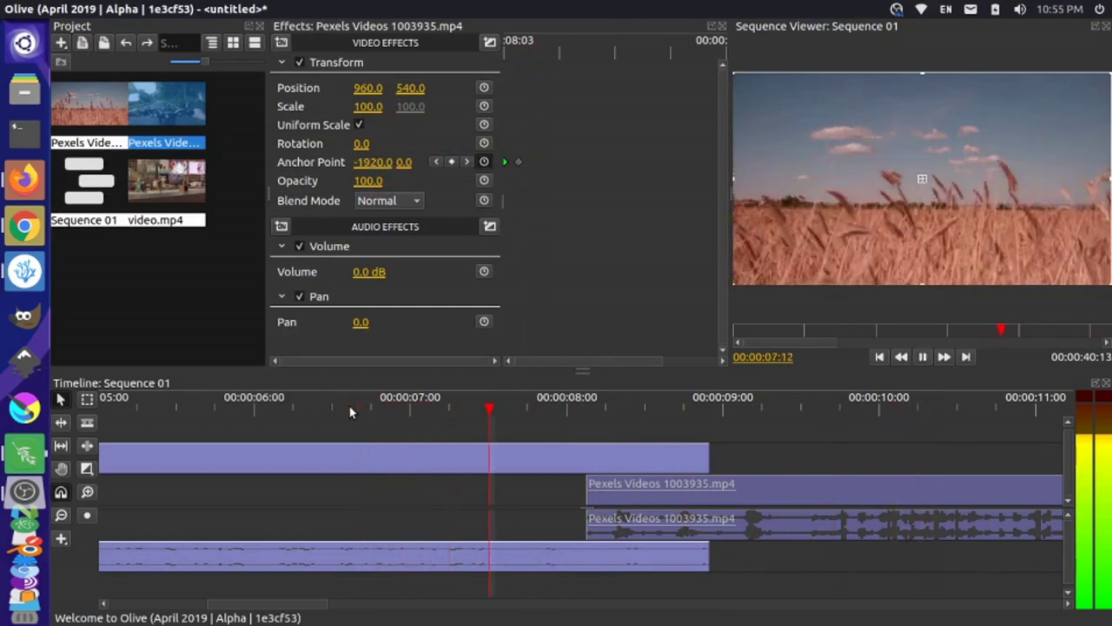
click(309, 408)
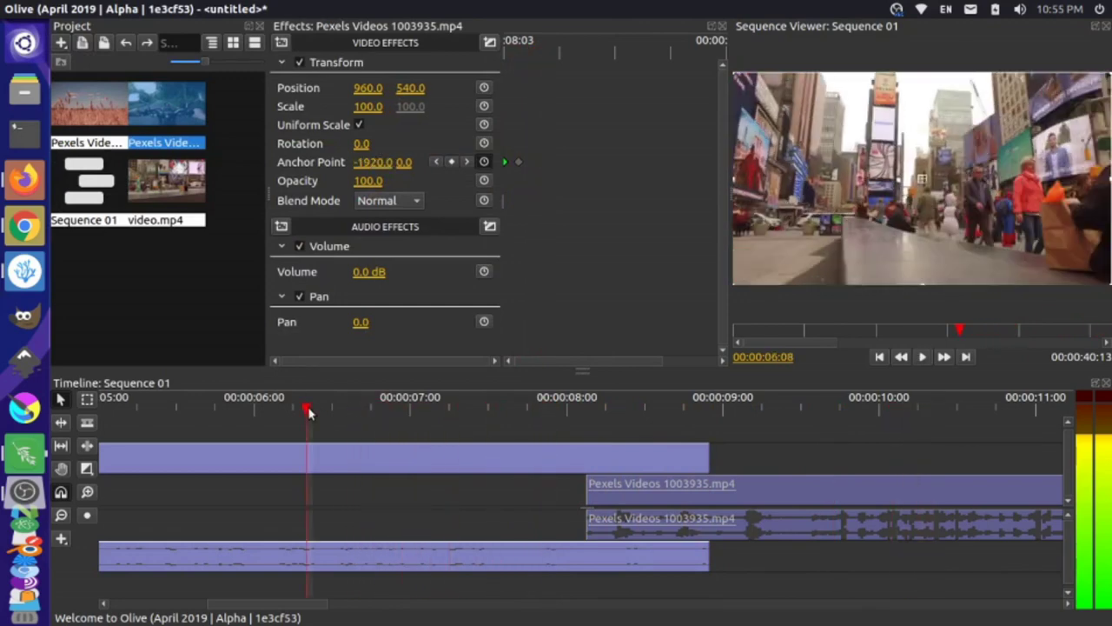
key(space)
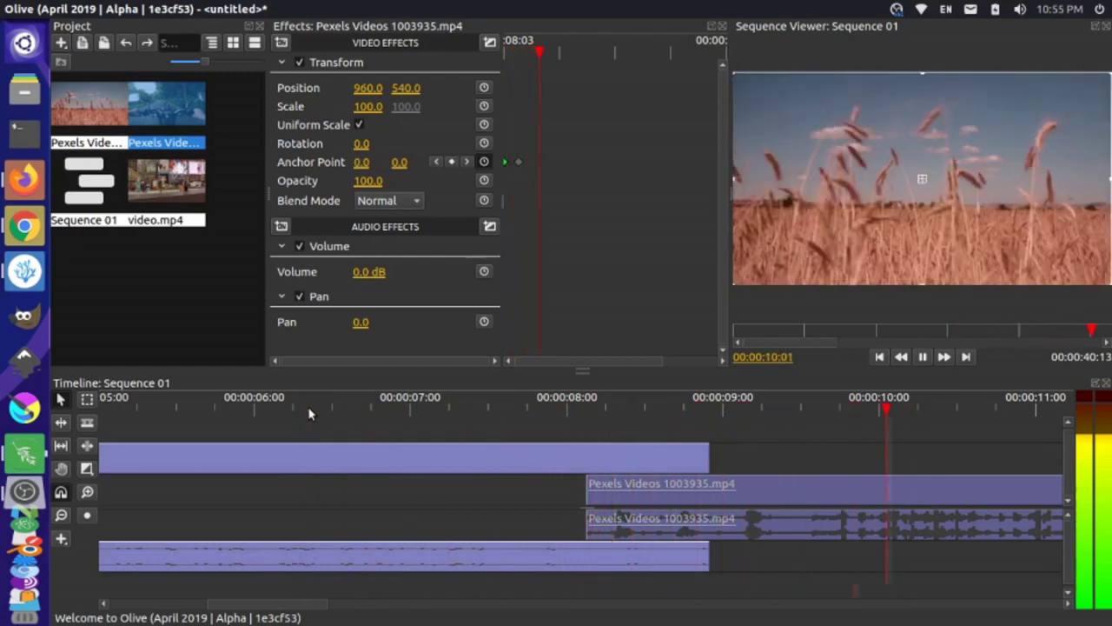
key(space)
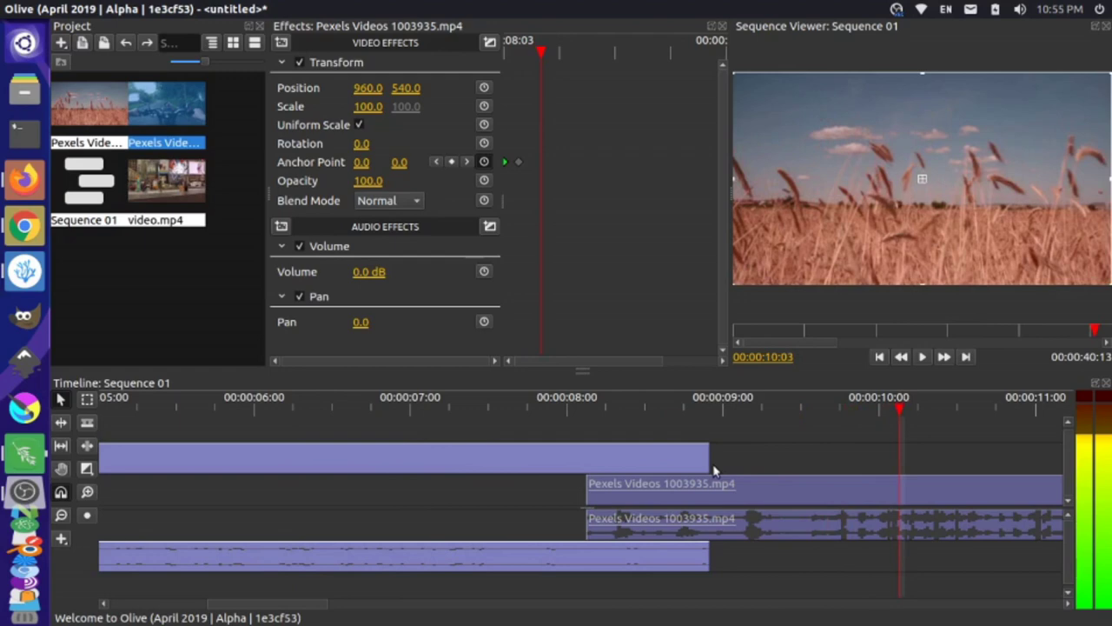
- Set both horizontal Anchor Point keyframes of video.mp4 to Bezier interpolation in the Graph Editor
click(669, 465)
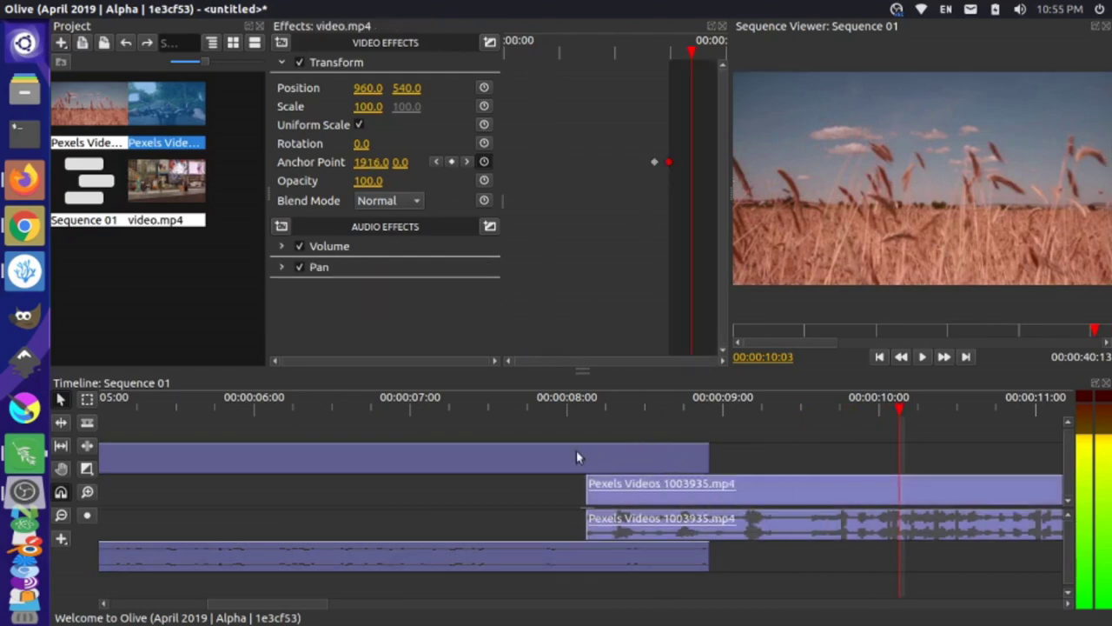
right_click(653, 162)
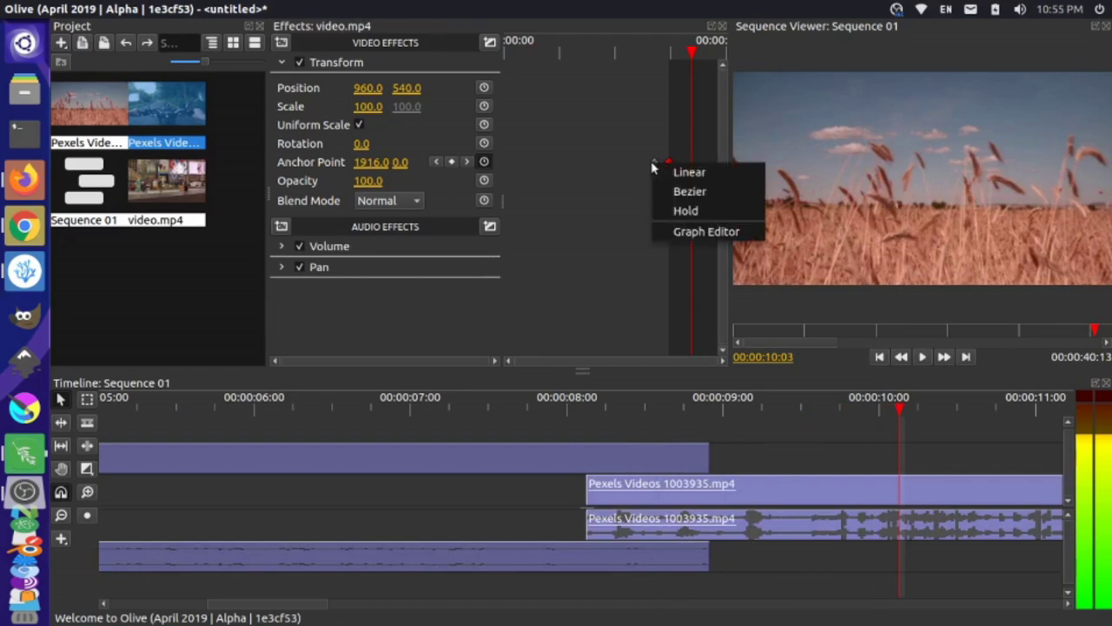
click(686, 232)
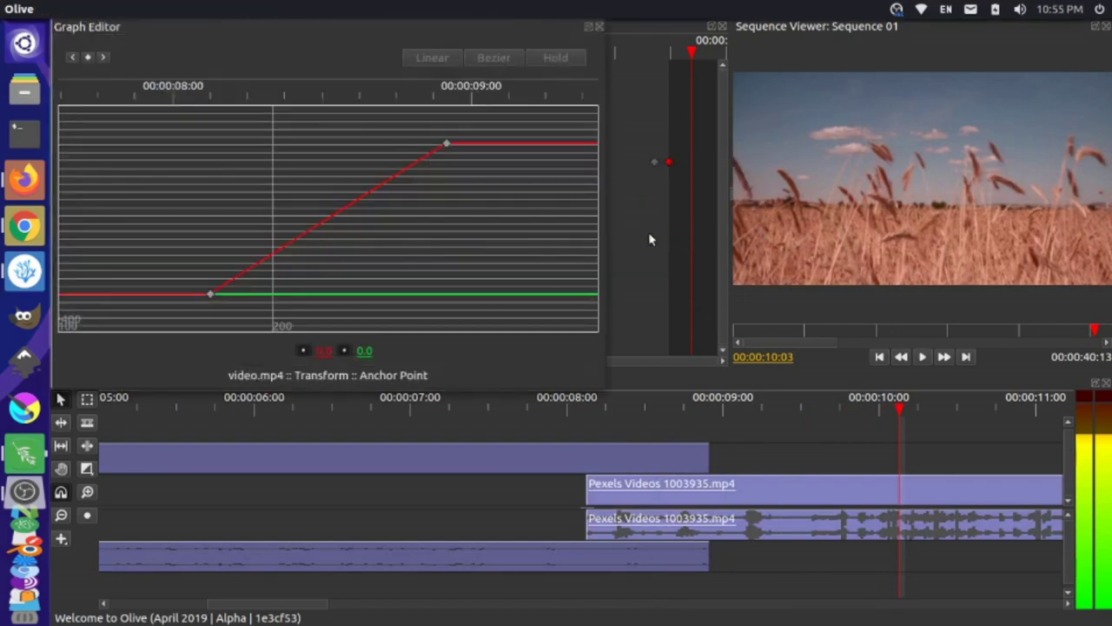
click(209, 293)
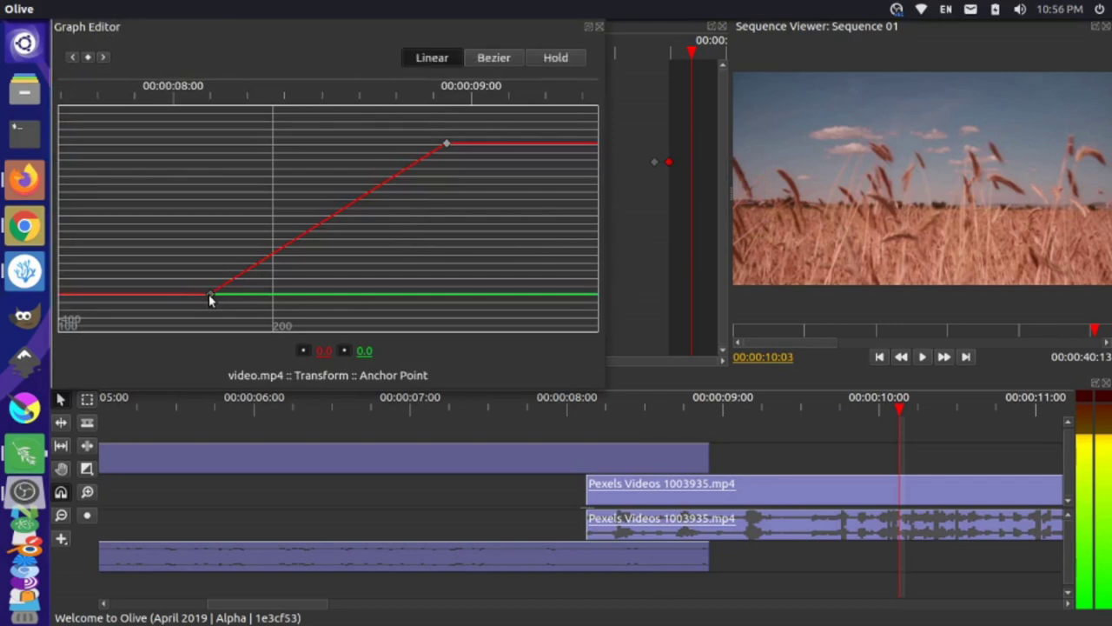
click(481, 60)
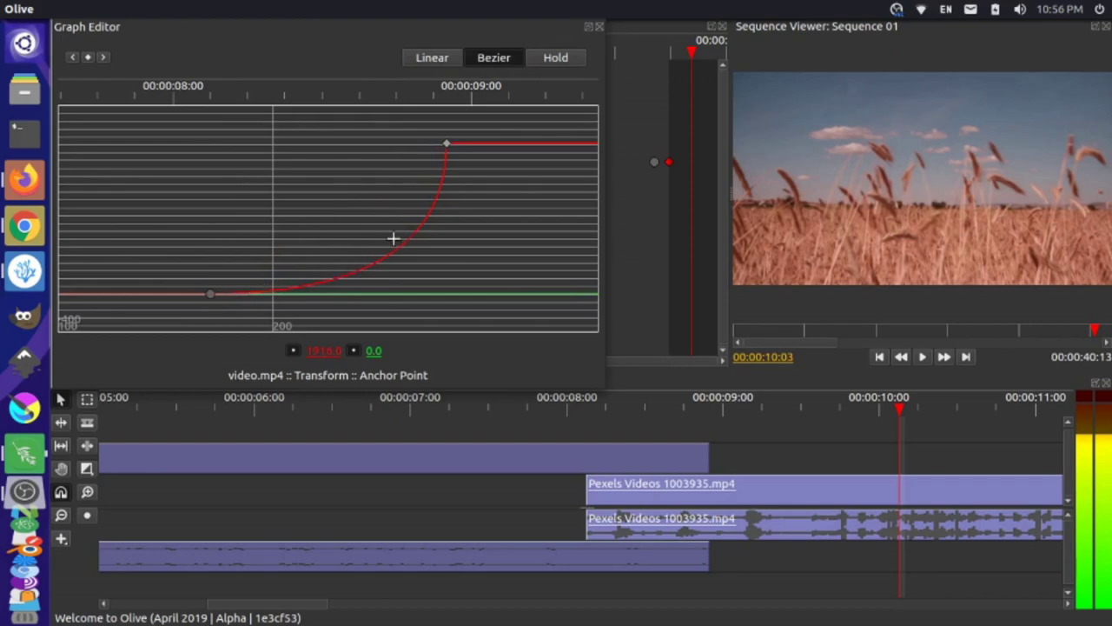
click(447, 144)
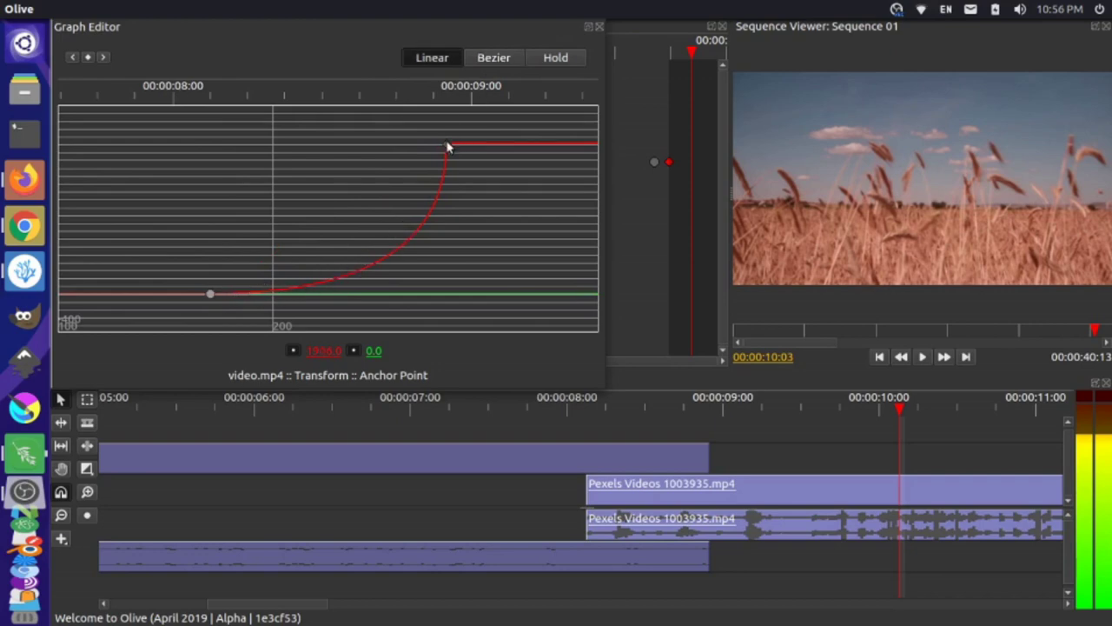
click(492, 59)
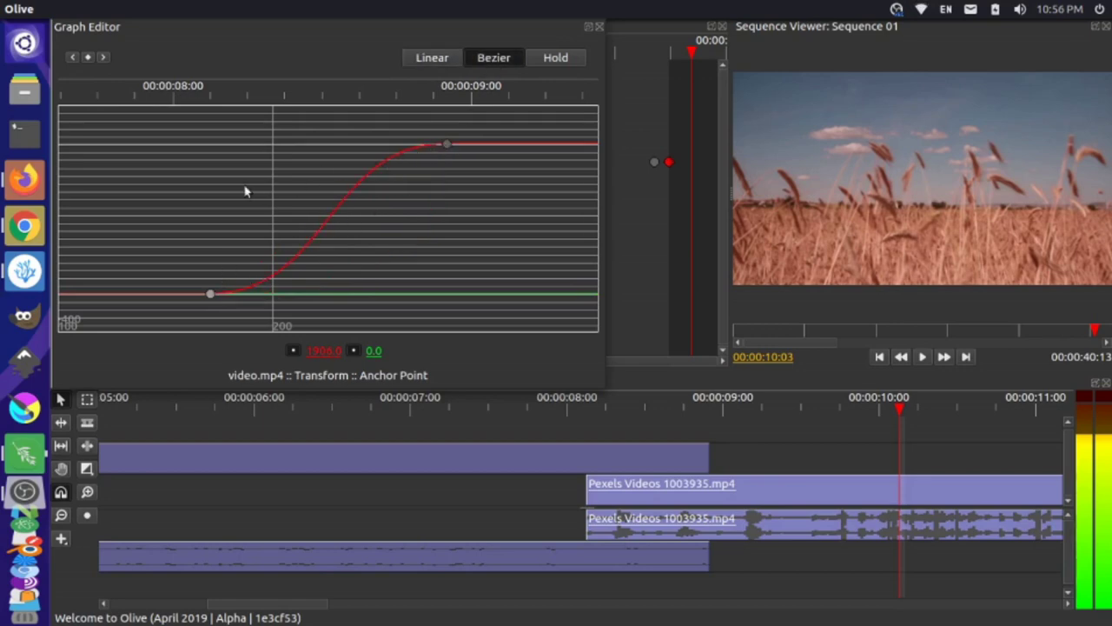
click(599, 28)
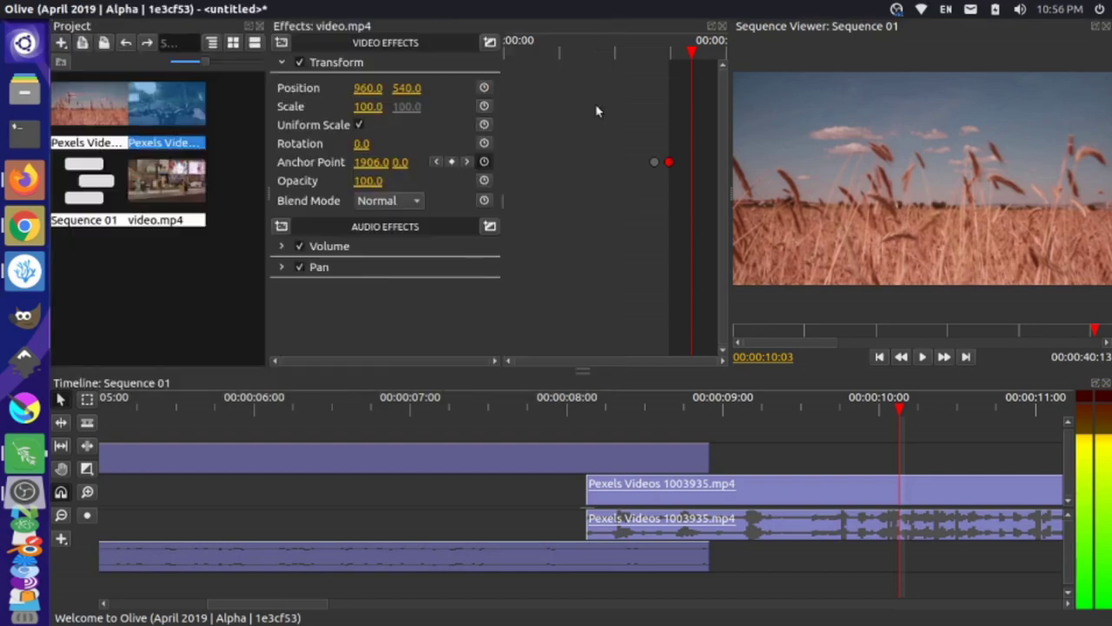
- Play and scrub through the overlap up to 00:00:08:14 to check how the two clips move against each other
click(540, 412)
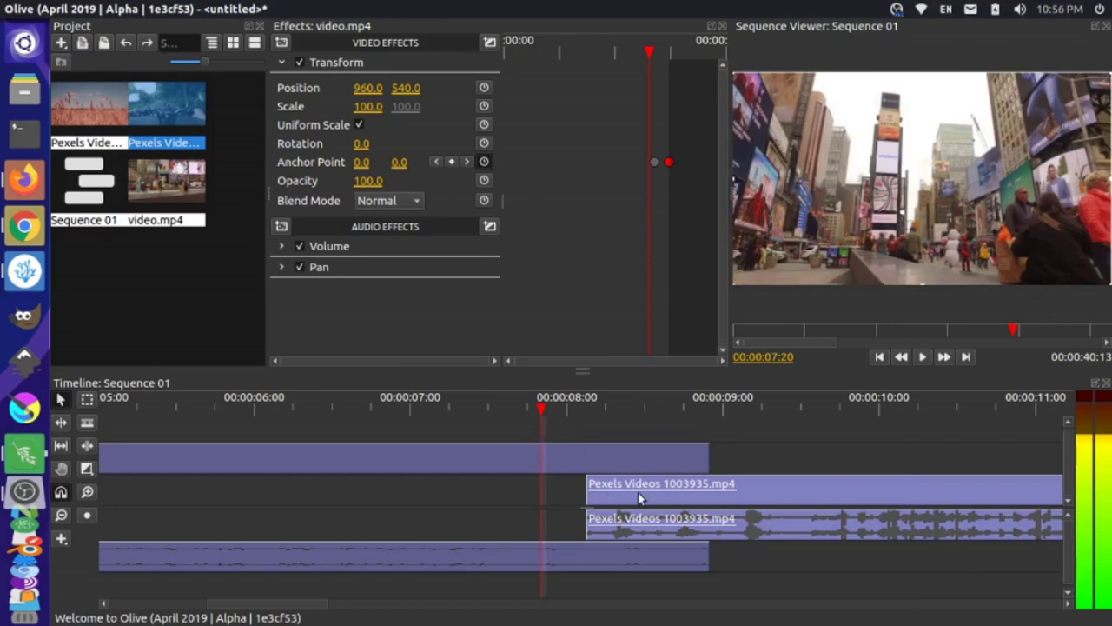
click(493, 406)
key(space)
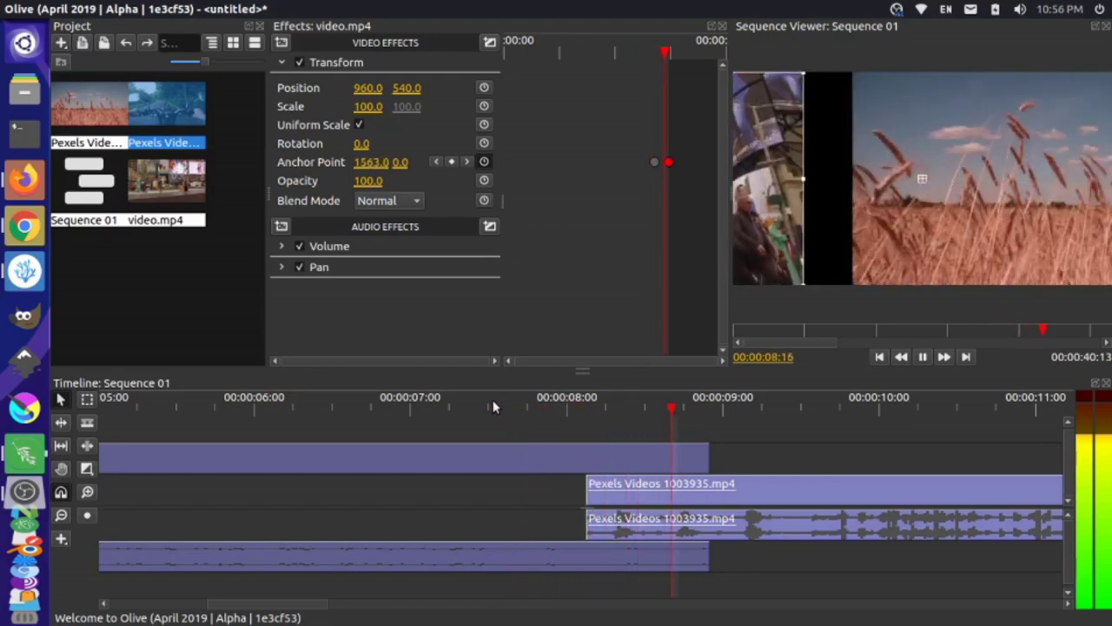
key(space)
drag(532, 410, 659, 418)
click(672, 429)
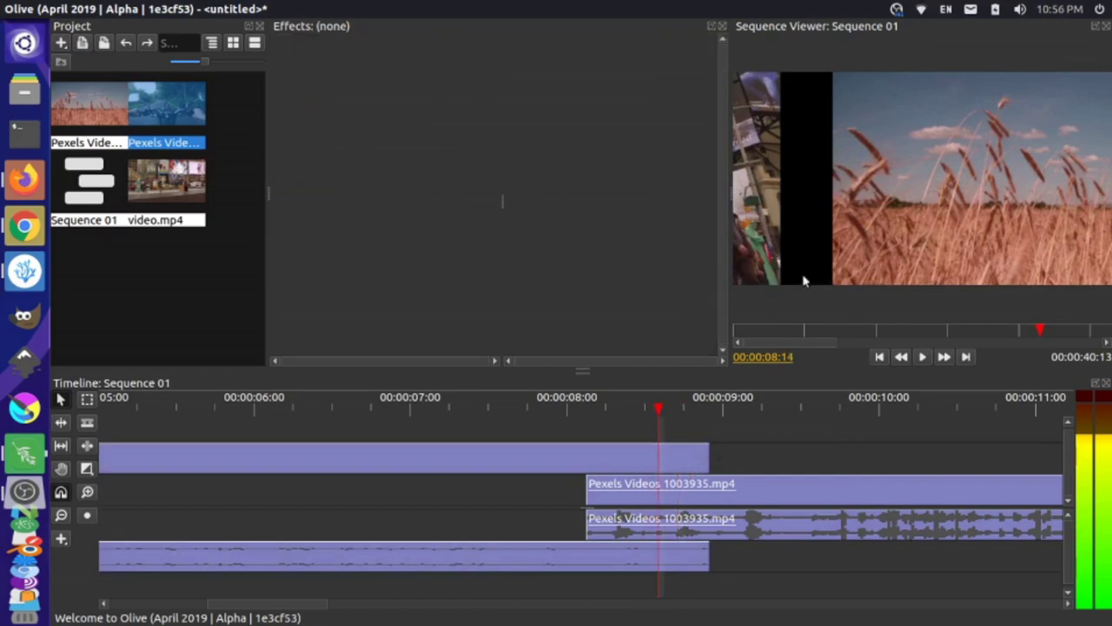
- Set both horizontal Anchor Point keyframes of Pexels Videos 1003935.mp4 to Bezier interpolation and play back the transition from 00:00:06:15
click(697, 497)
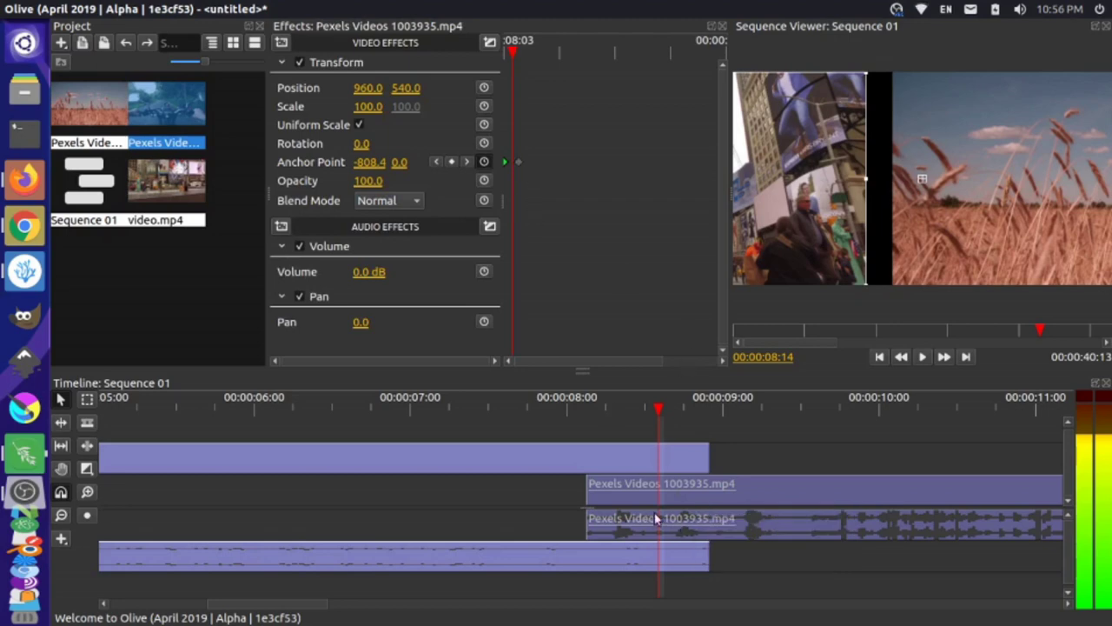
right_click(517, 162)
click(575, 235)
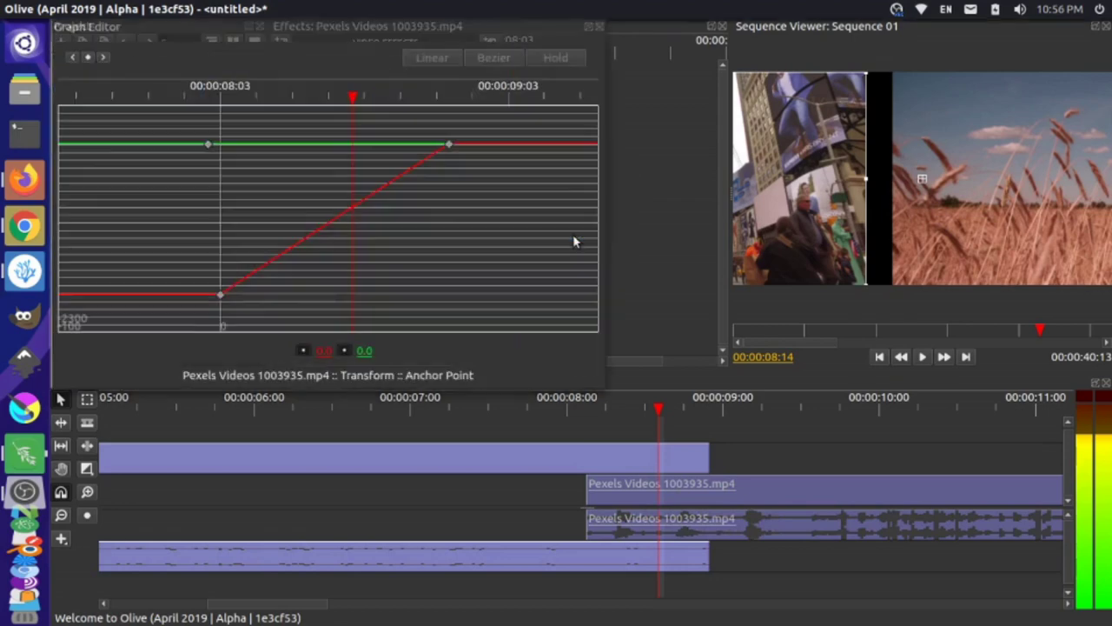
click(219, 296)
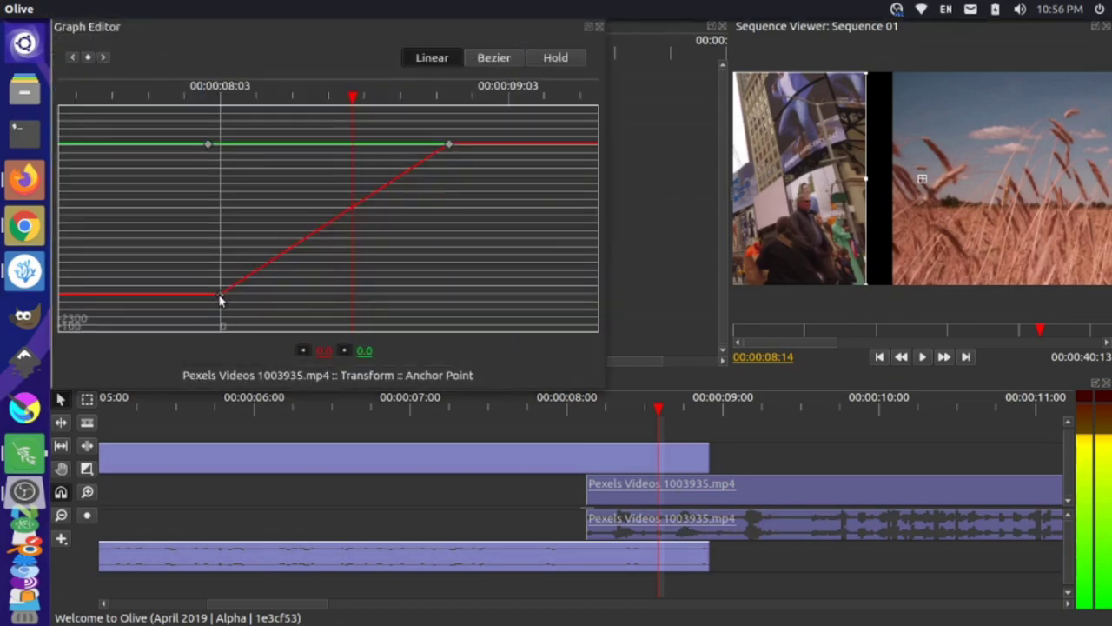
click(492, 58)
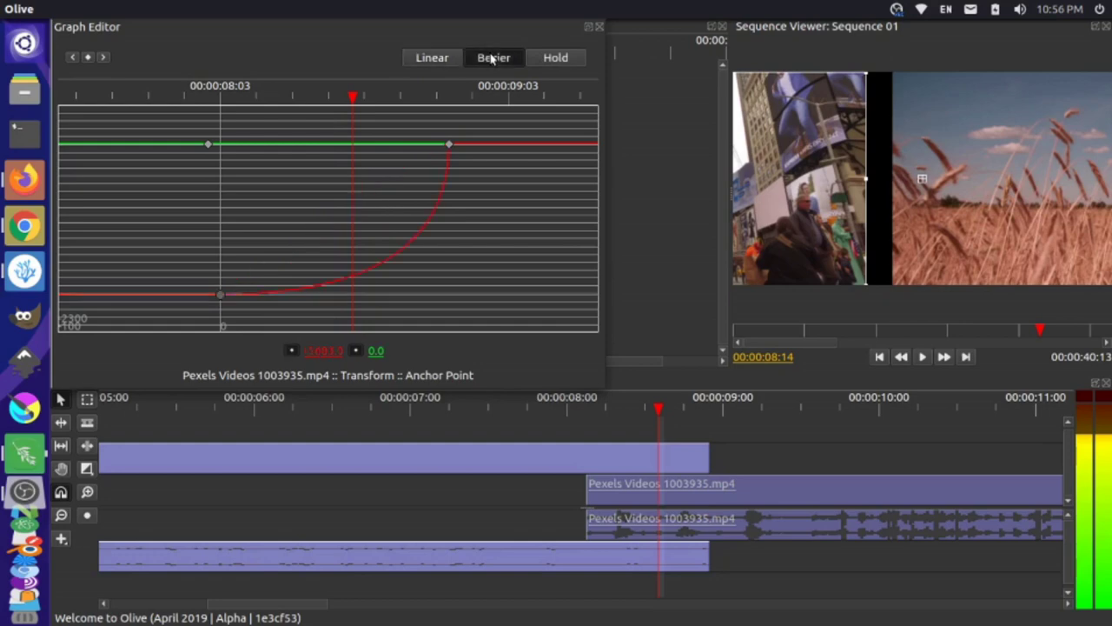
click(448, 148)
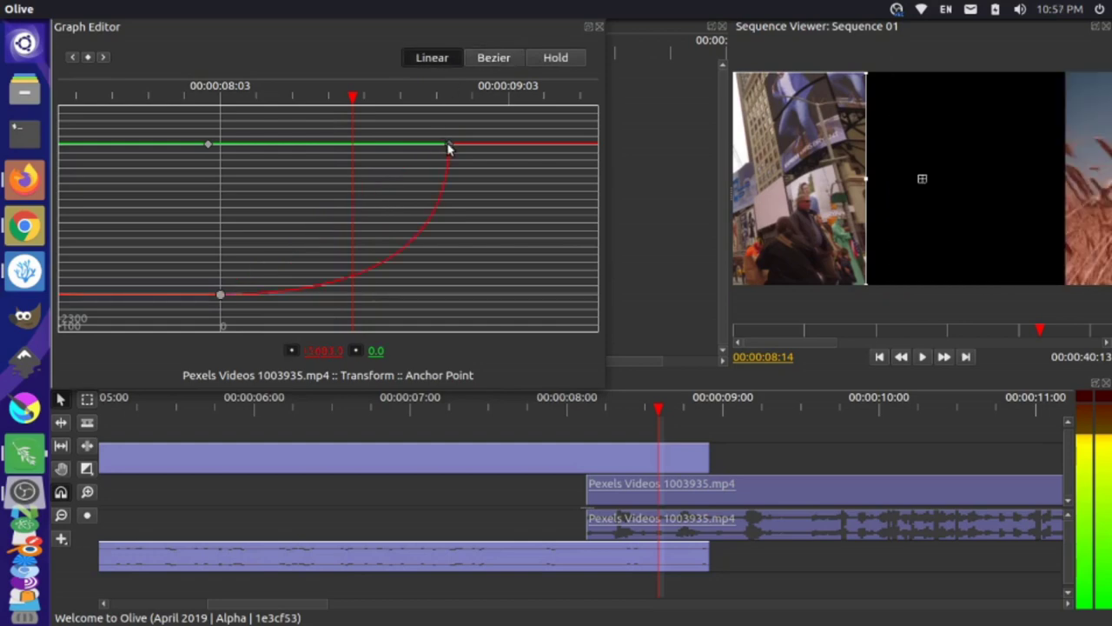
click(495, 57)
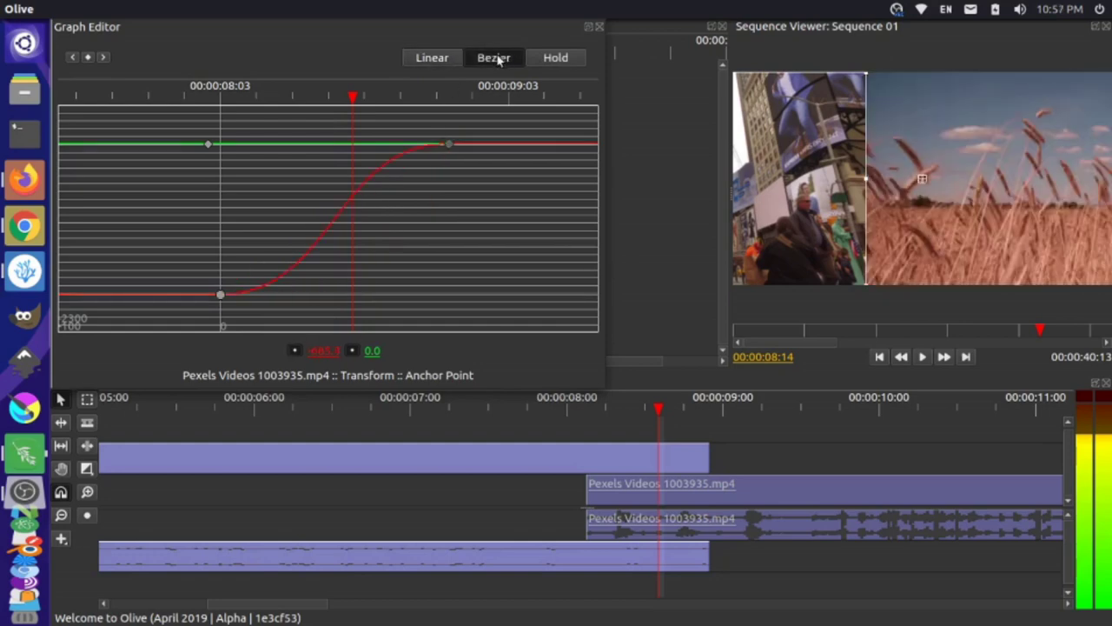
click(599, 26)
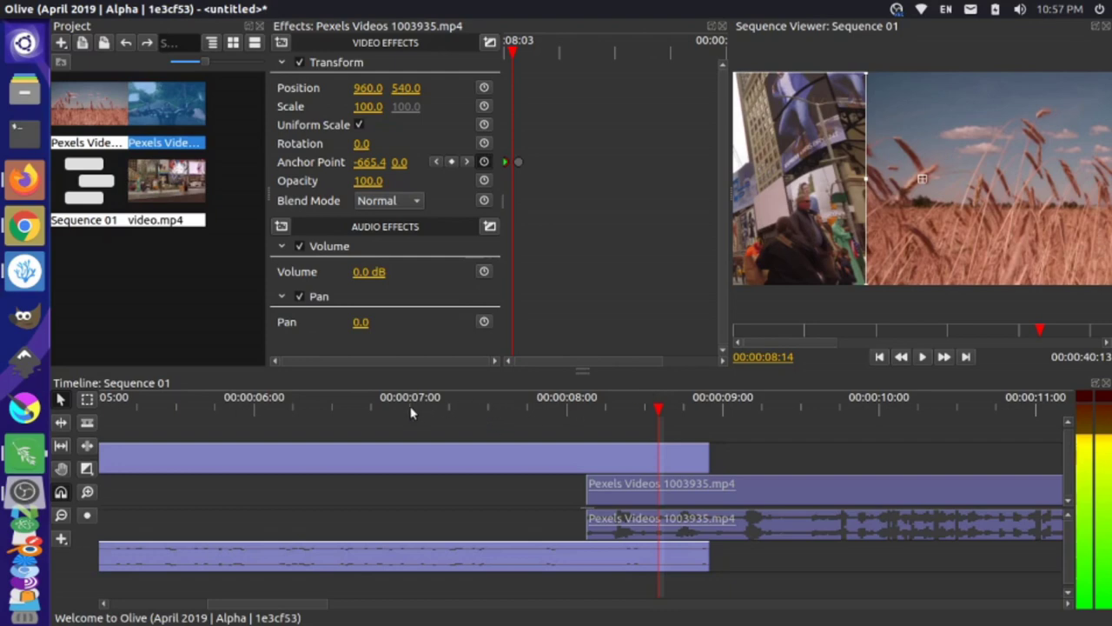
click(352, 404)
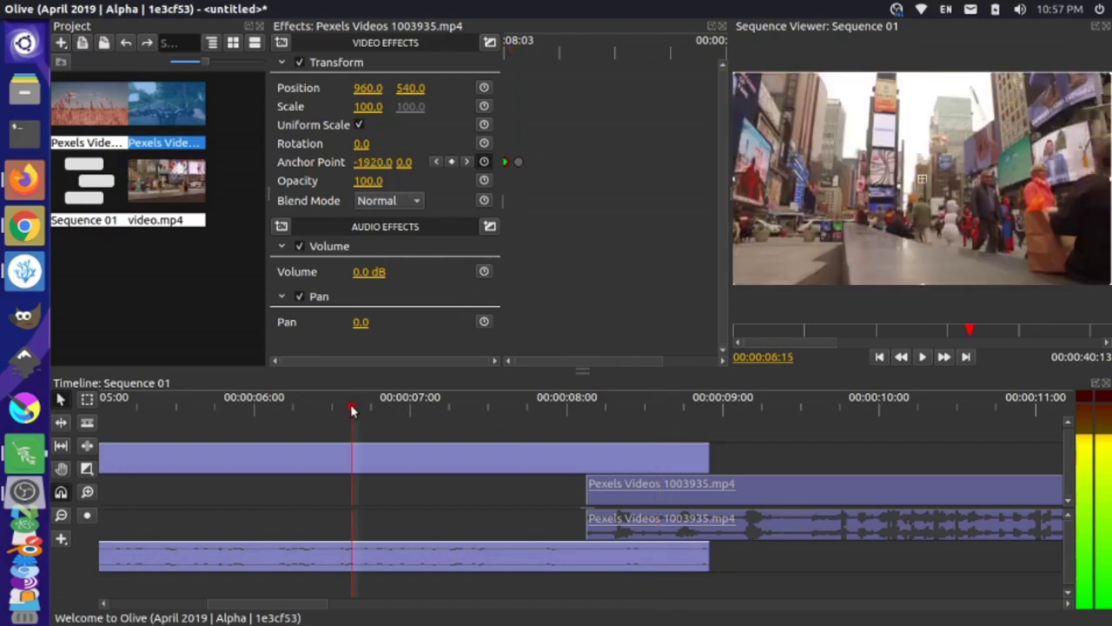
key(space)
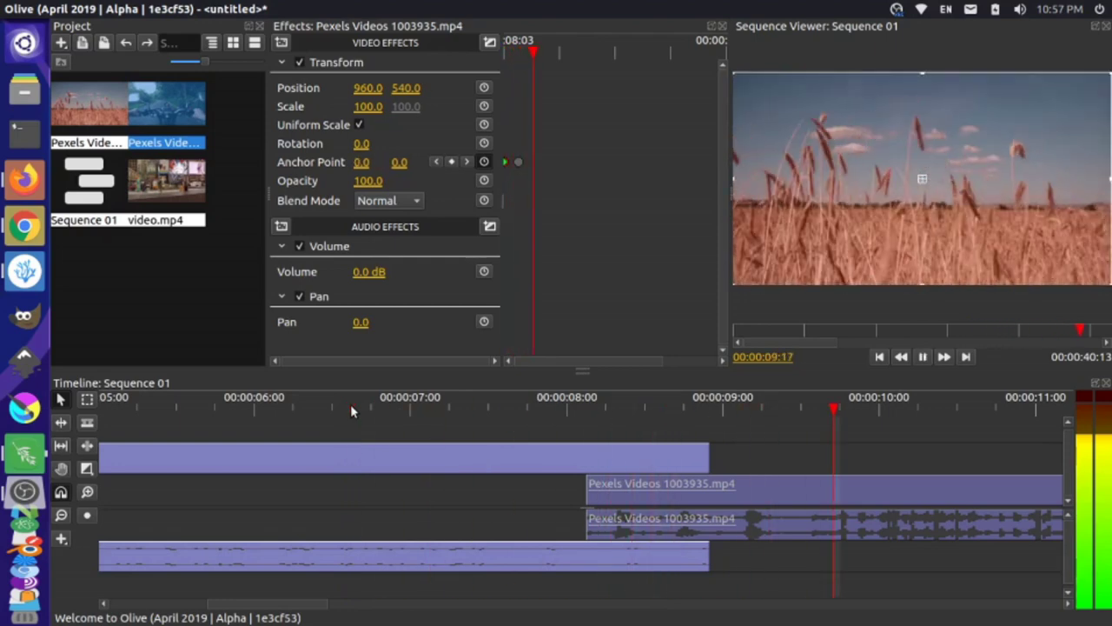
- Play the smoothed horizontal slide transition from 00:00:06:20 through to the wheat field clip
key(space)
click(382, 407)
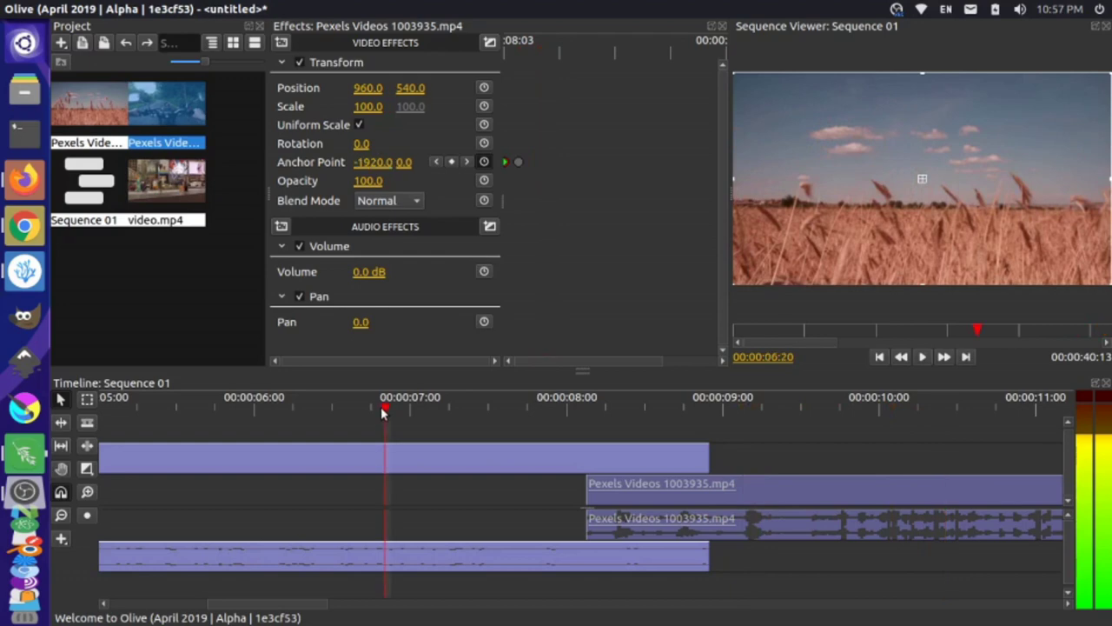
key(space)
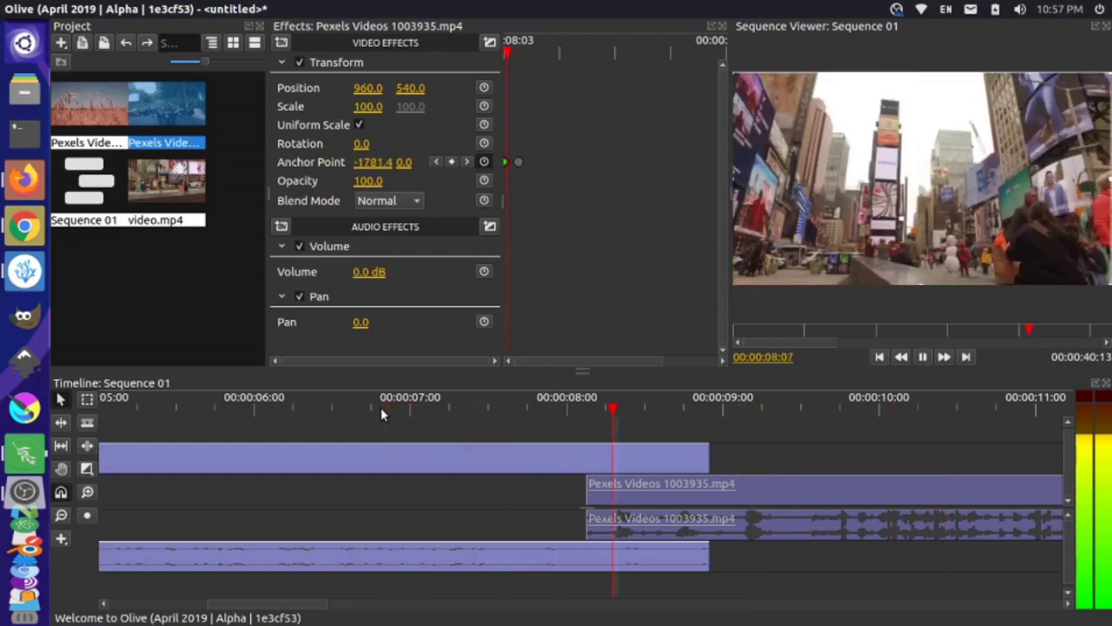
key(space)
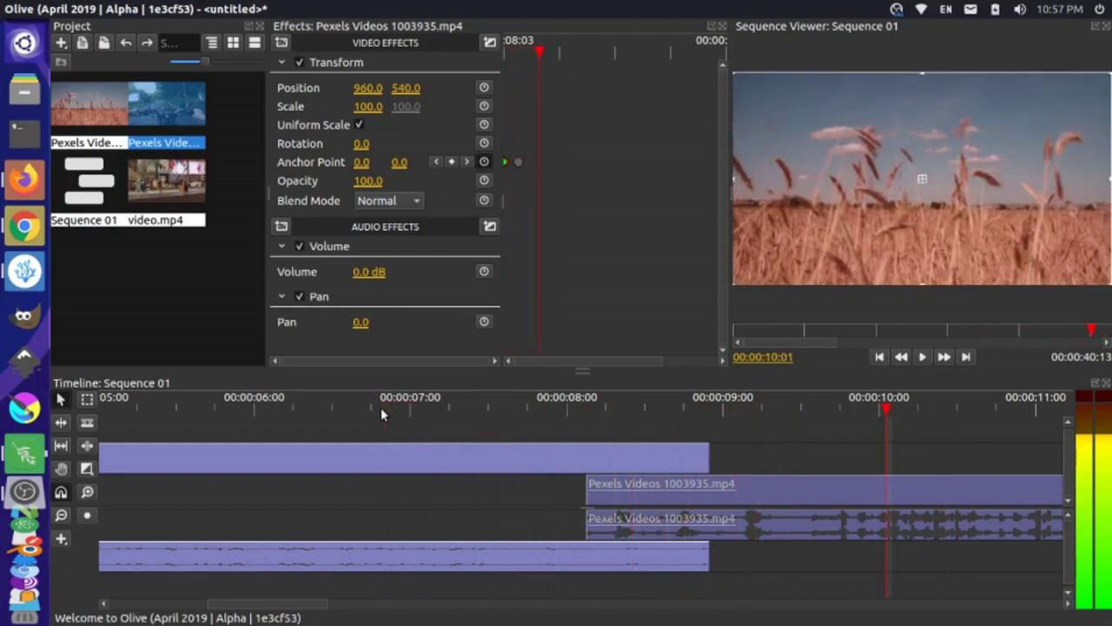
- Set video.mp4's horizontal Anchor Point at 00:00:08:22 to 0.0 and delete the keyframe there
click(679, 498)
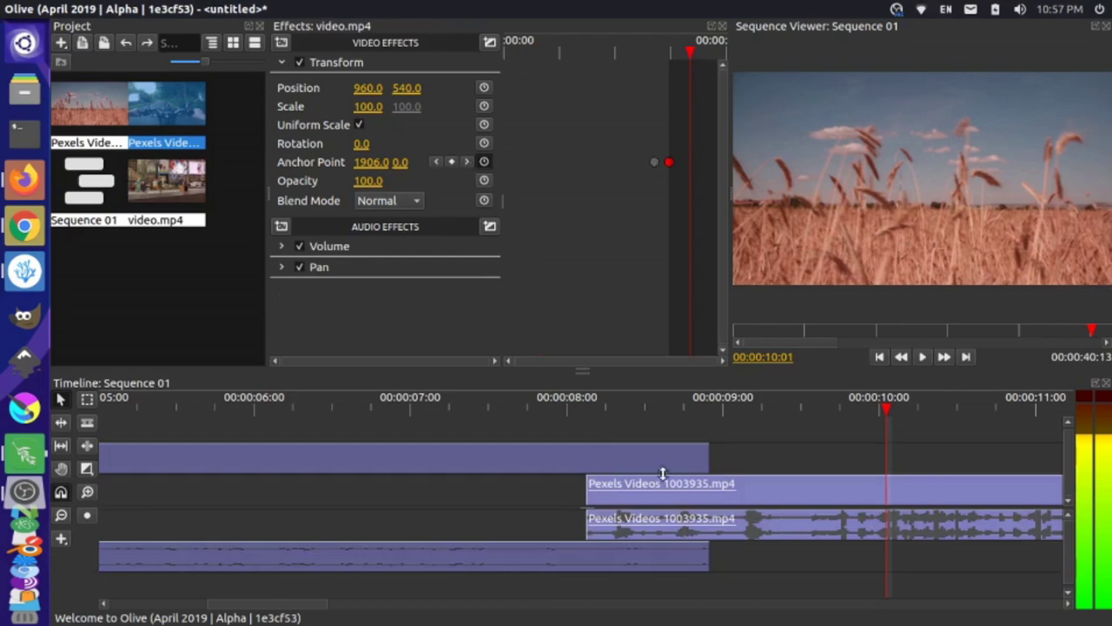
click(437, 162)
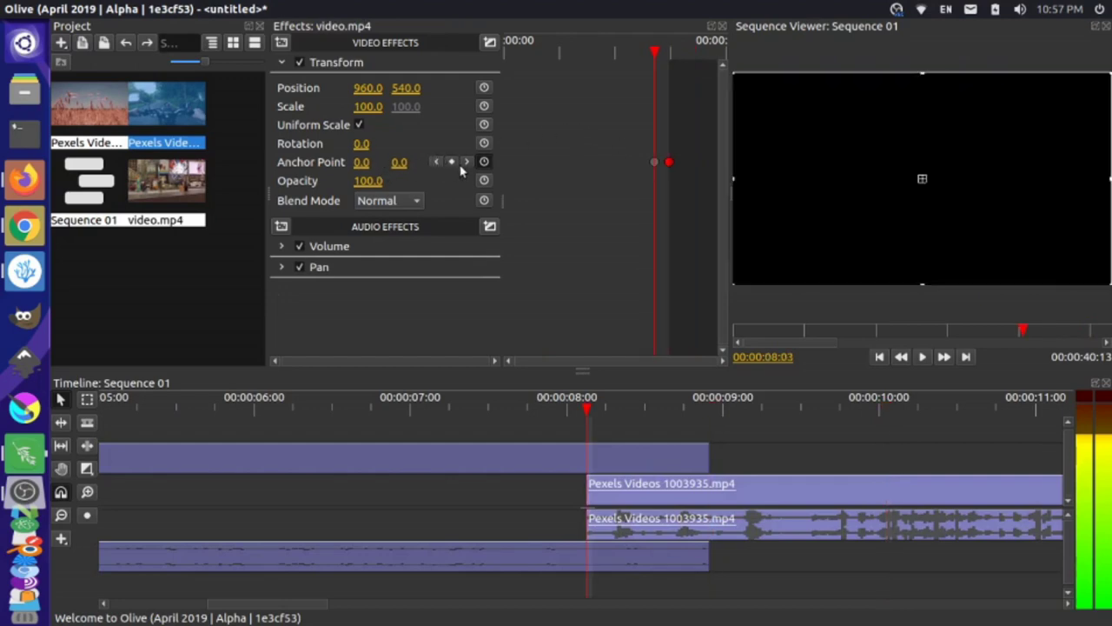
click(466, 161)
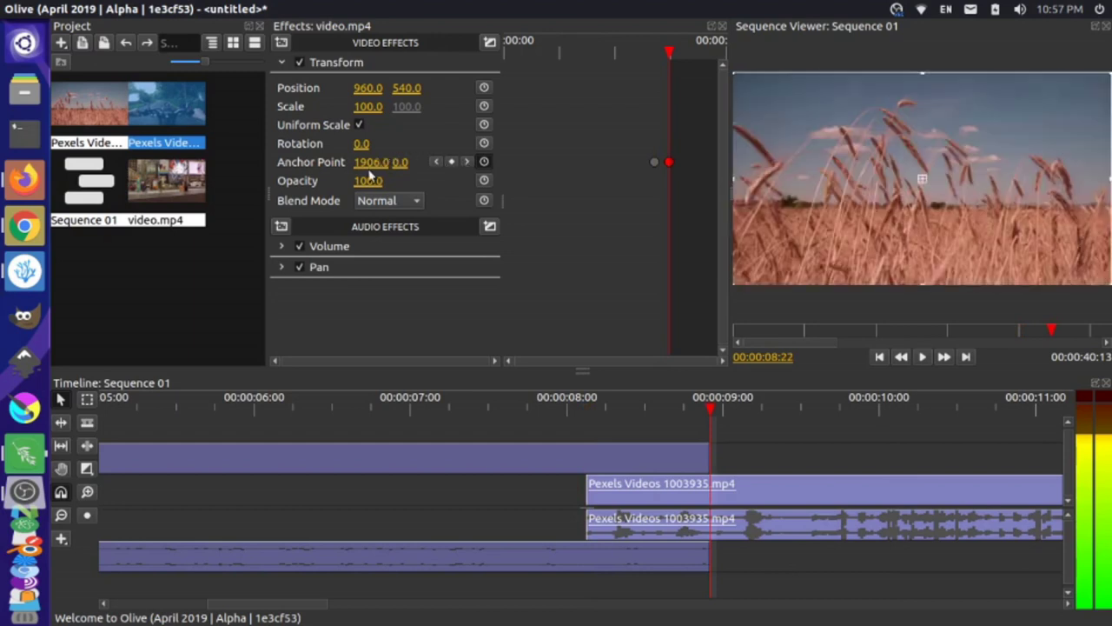
click(369, 163)
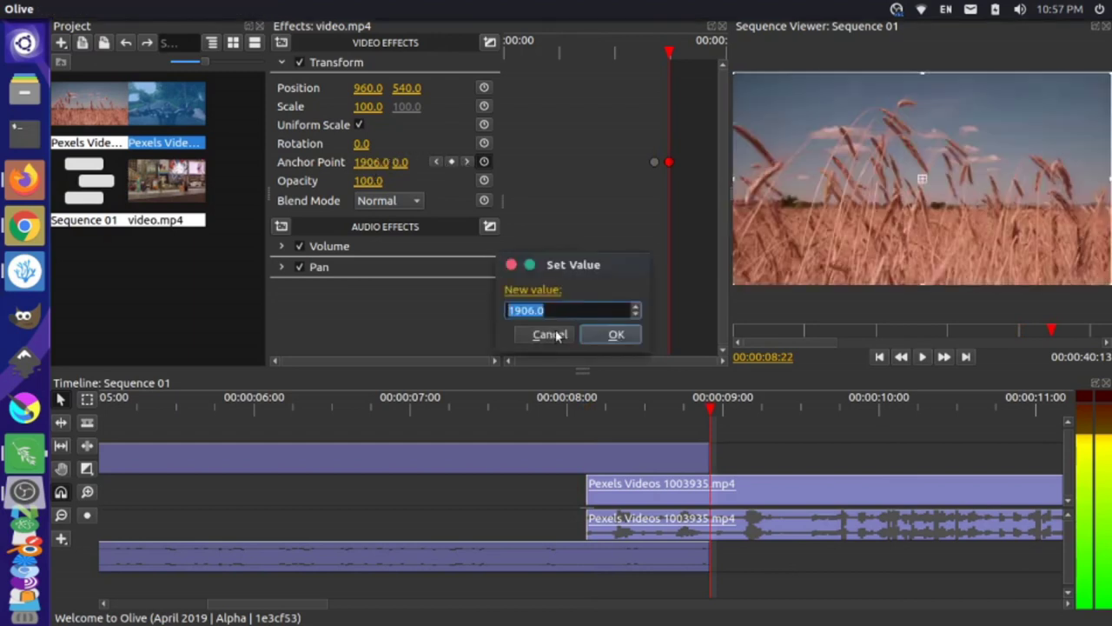
text(0.0)
click(614, 335)
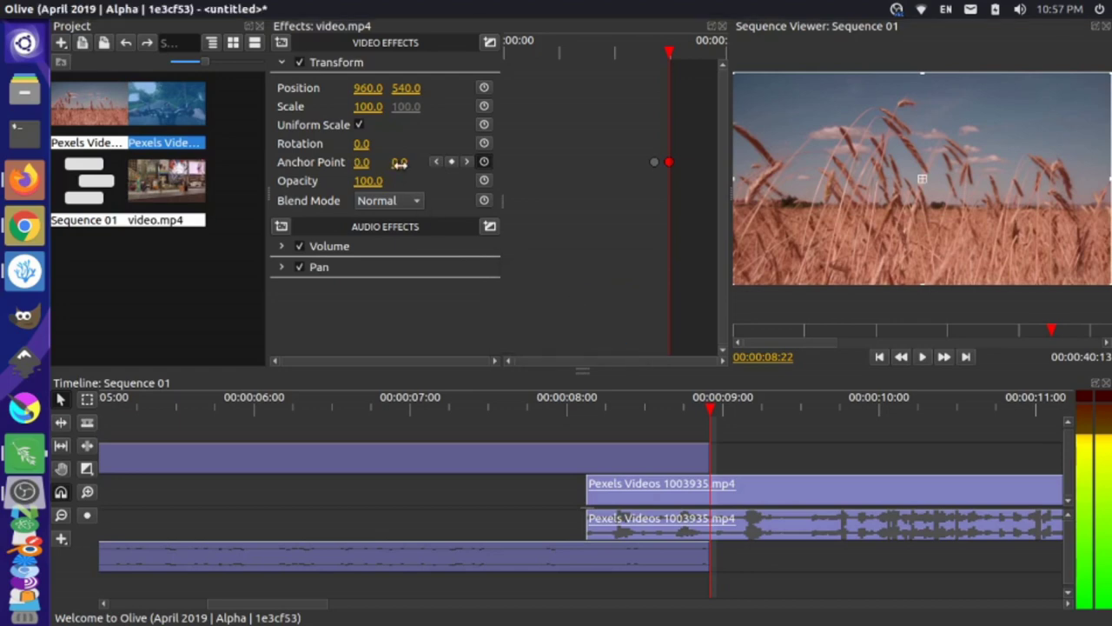
drag(398, 162, 413, 162)
click(668, 162)
key(Delete)
- Add a vertical Anchor Point keyframe of 1080 to video.mp4 at 00:00:08:19
drag(702, 412, 693, 410)
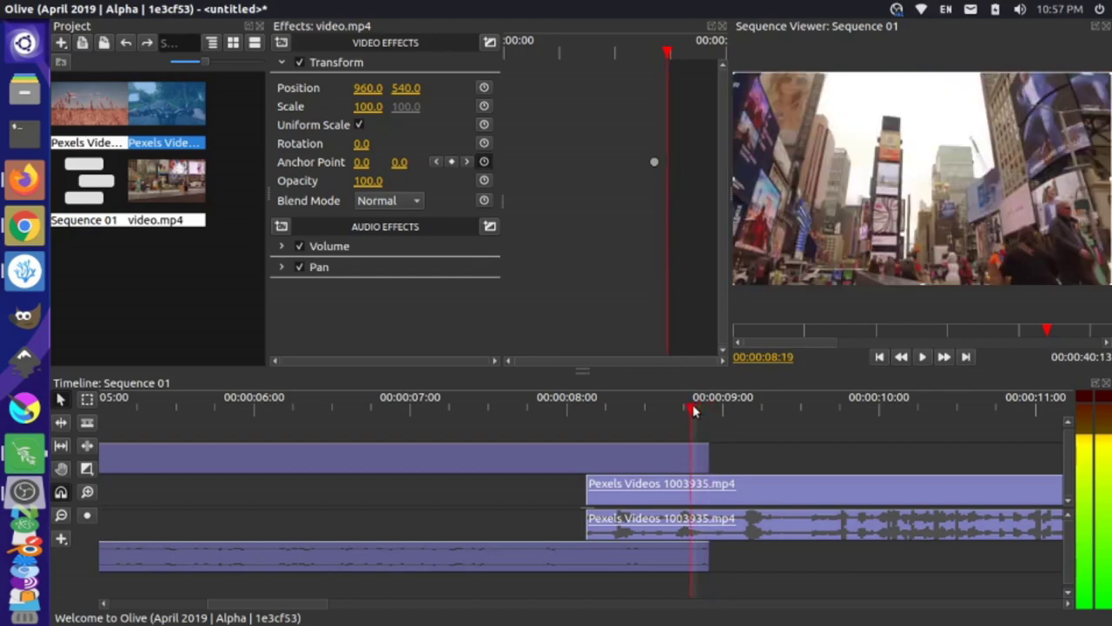
click(397, 162)
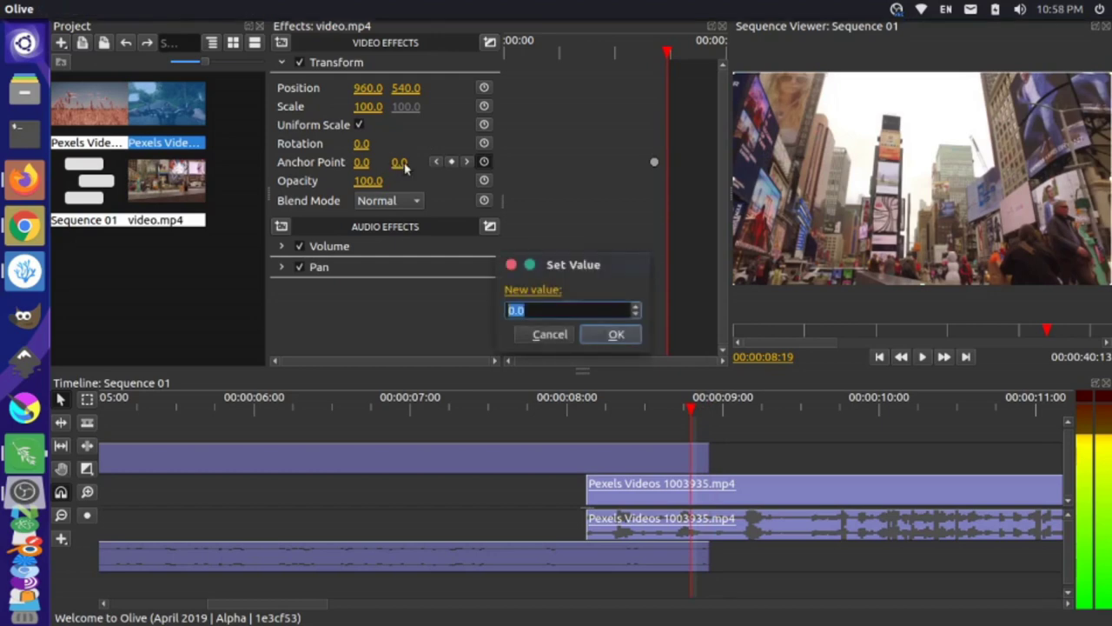
text(23)
key(Return)
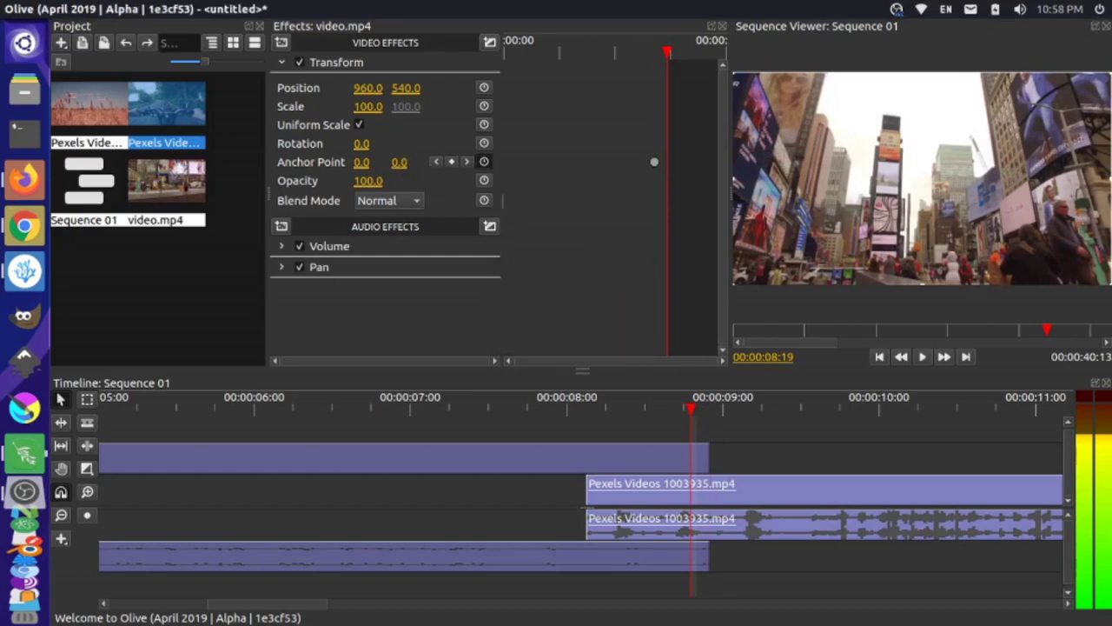
drag(402, 162, 345, 207)
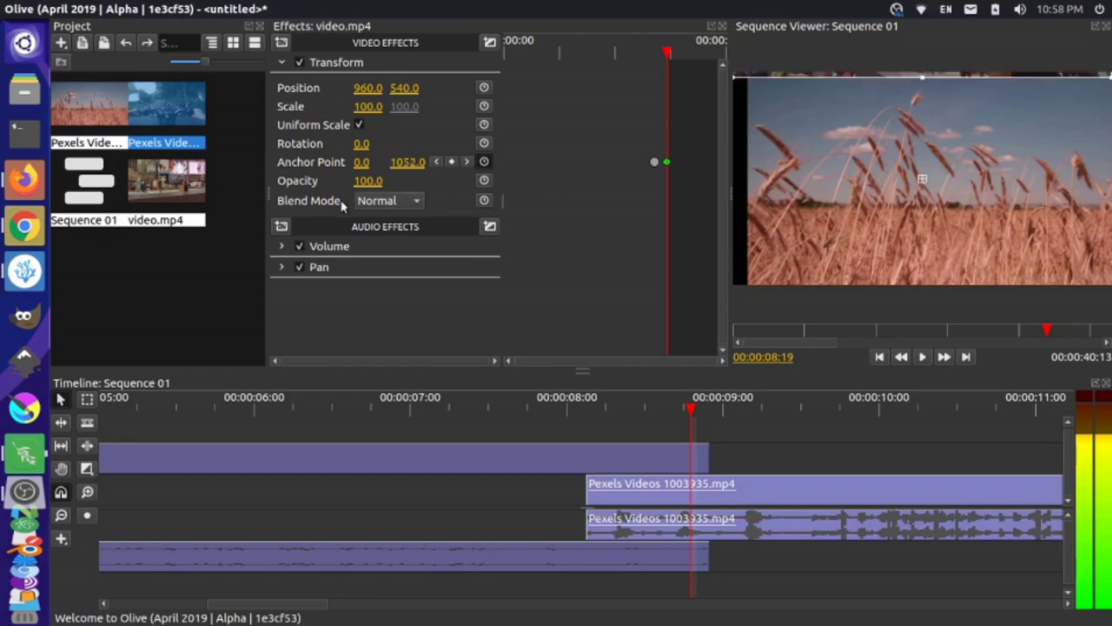
click(415, 163)
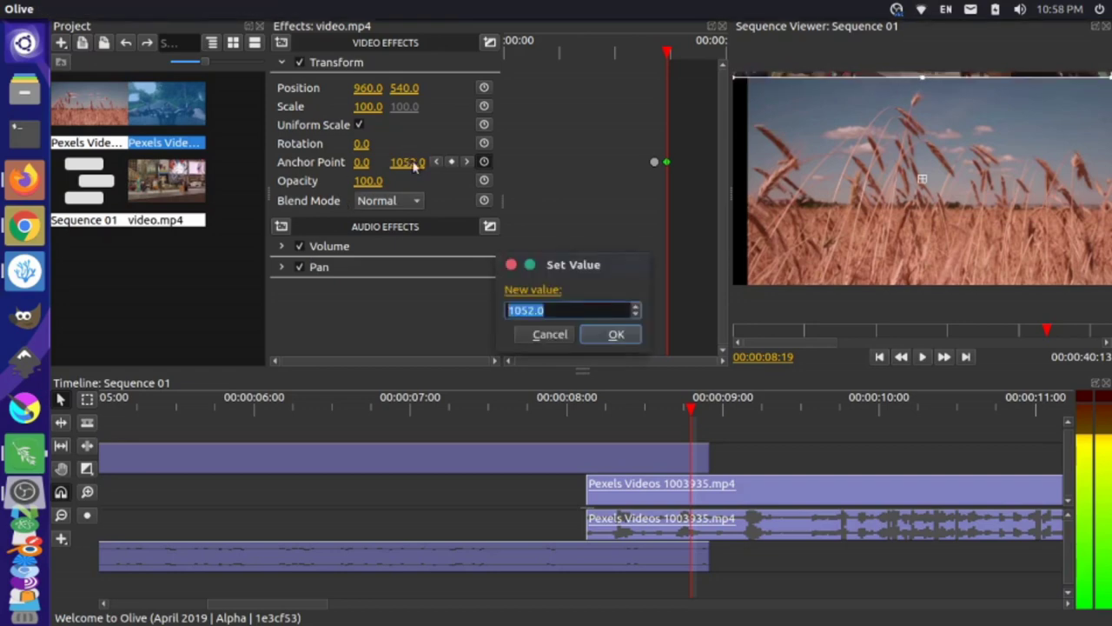
text(1)
click(612, 335)
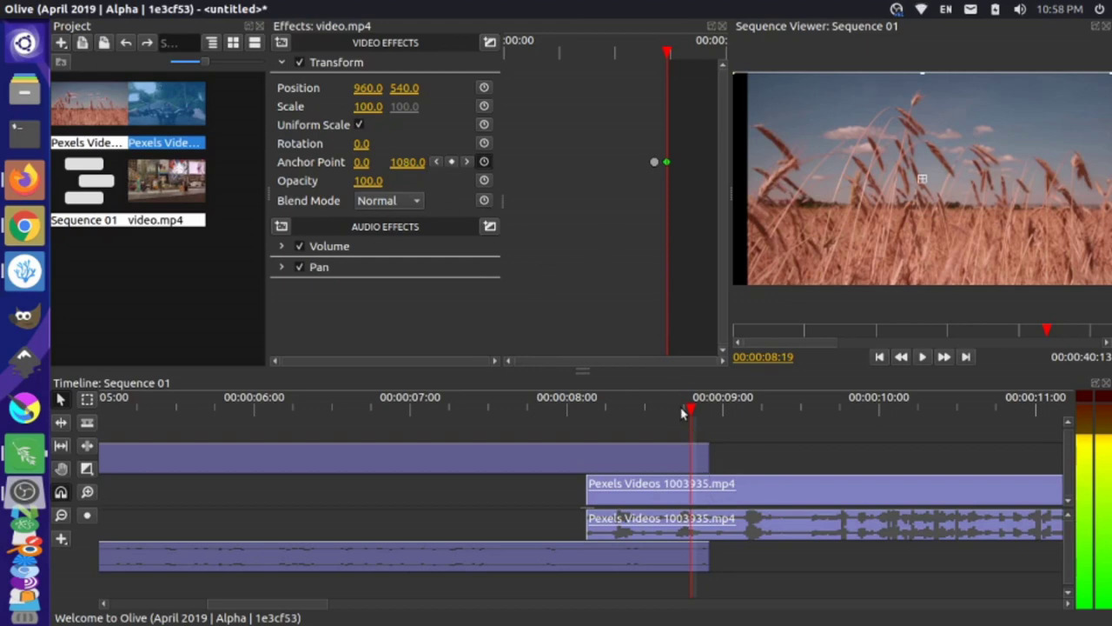
- Move video.mp4's vertical end keyframe to 00:00:08:22 in the Graph Editor and set its value to 1080
drag(683, 413, 709, 414)
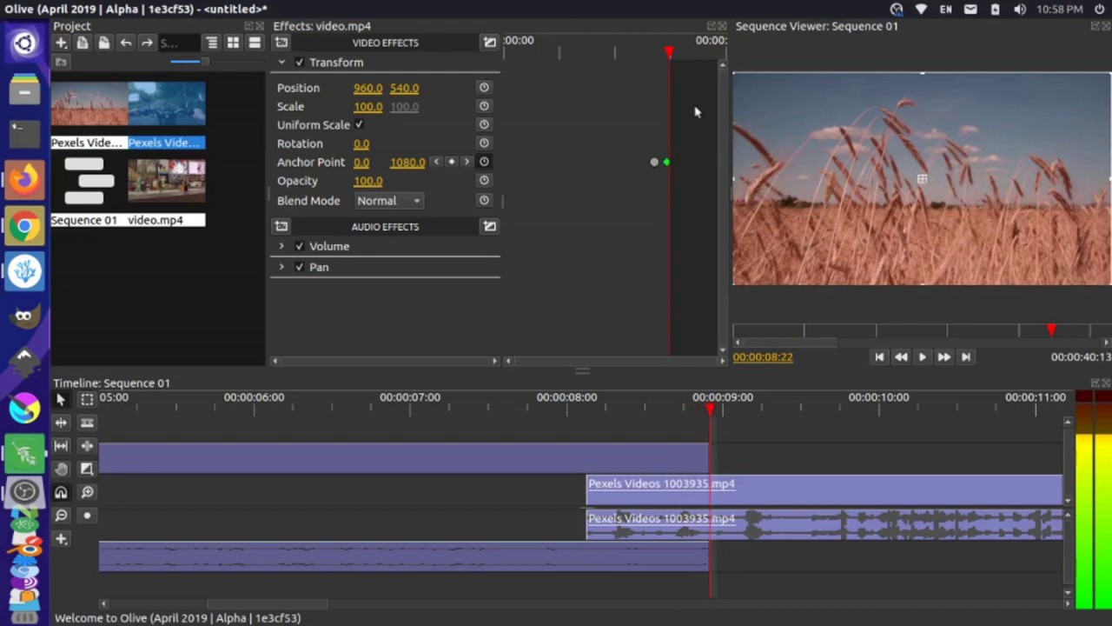
right_click(668, 163)
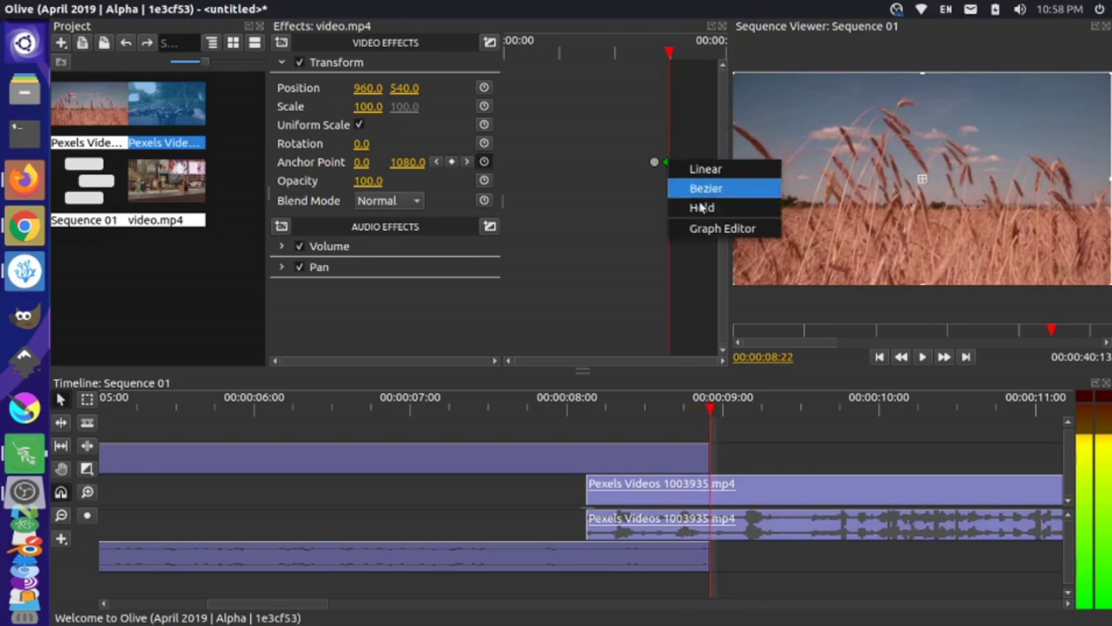
click(717, 235)
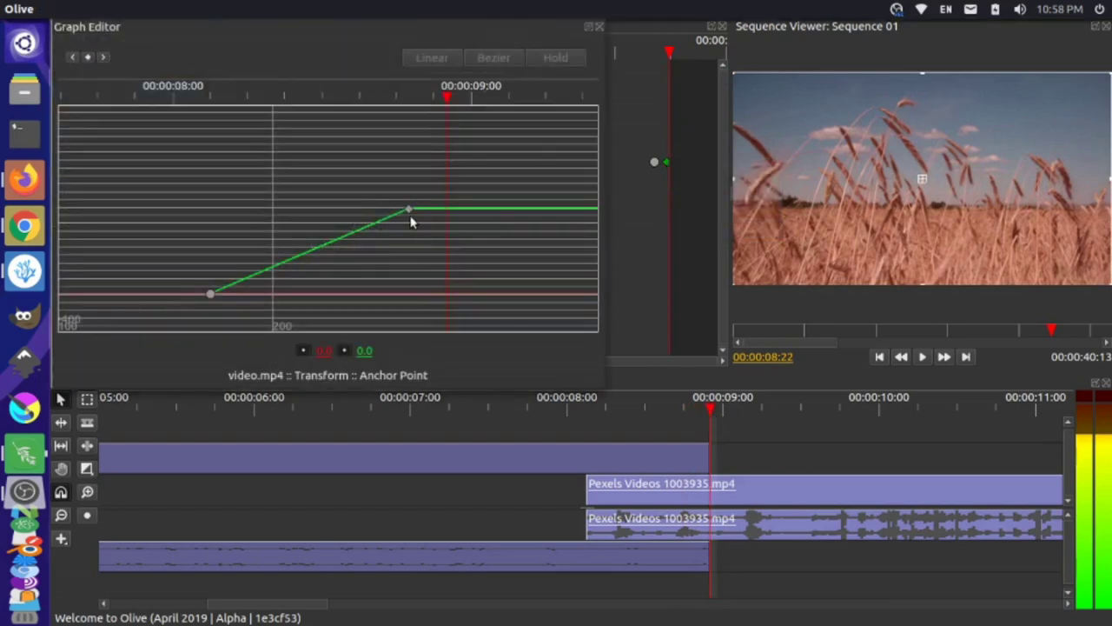
drag(409, 211, 444, 213)
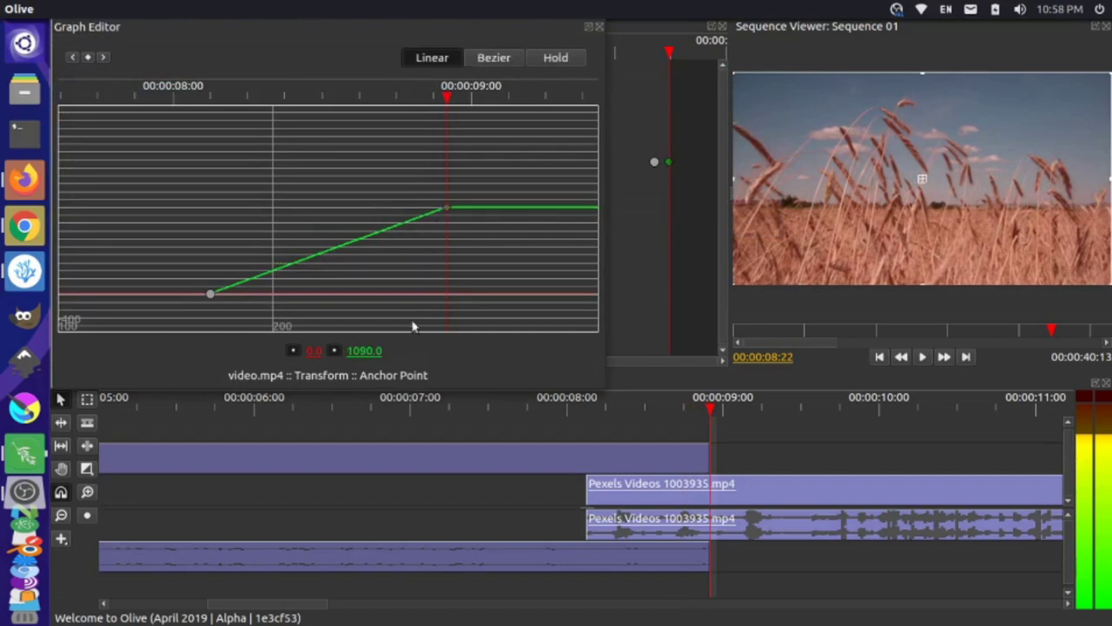
click(363, 351)
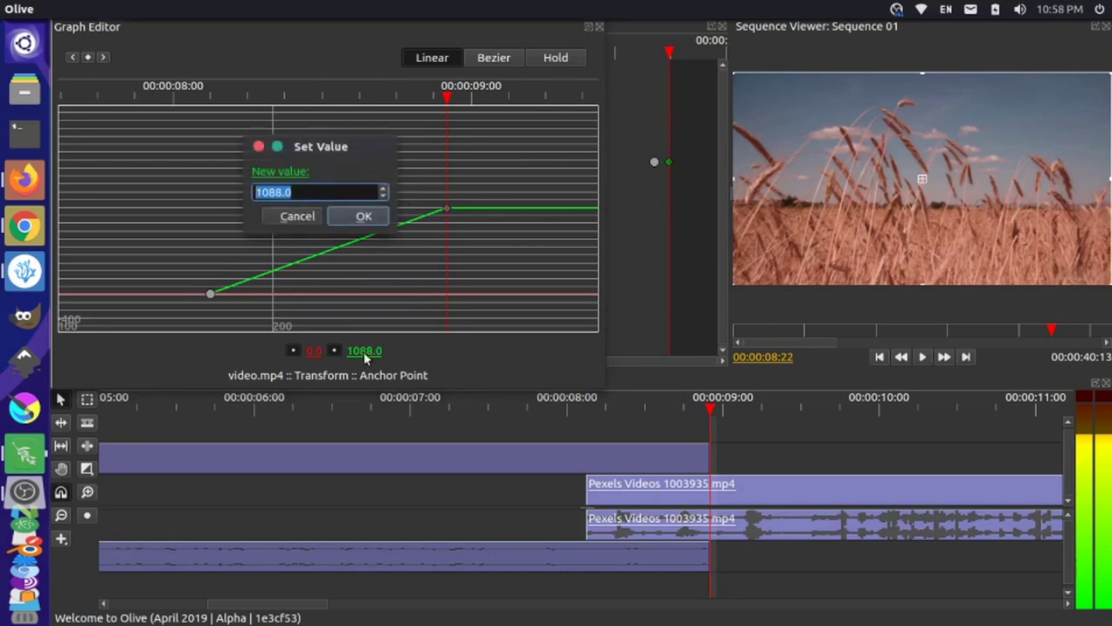
text(1080)
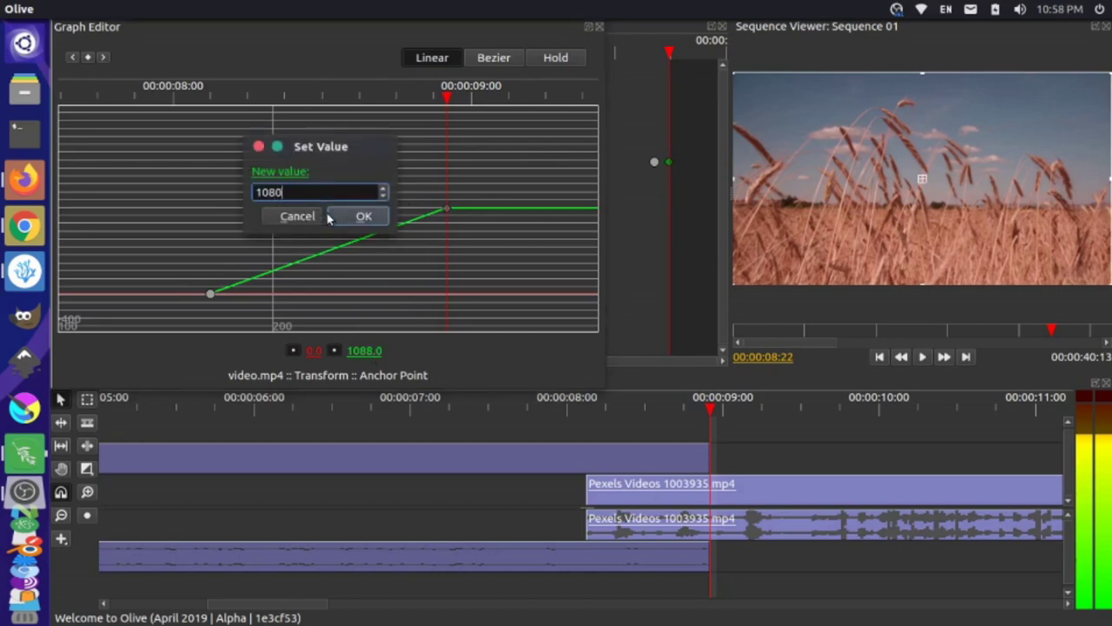
click(348, 214)
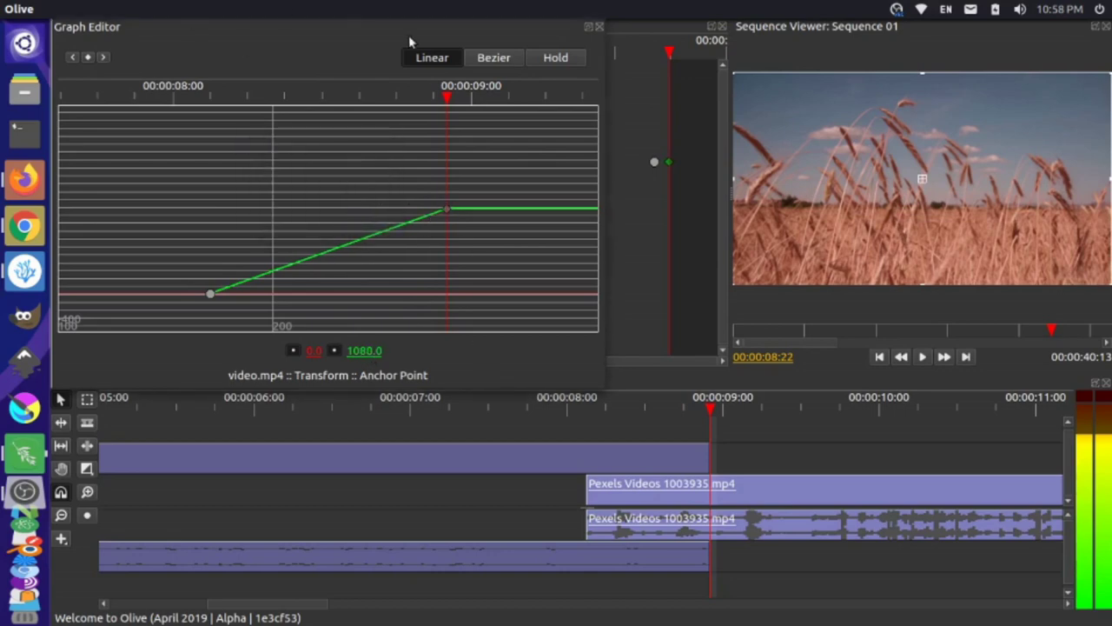
click(599, 27)
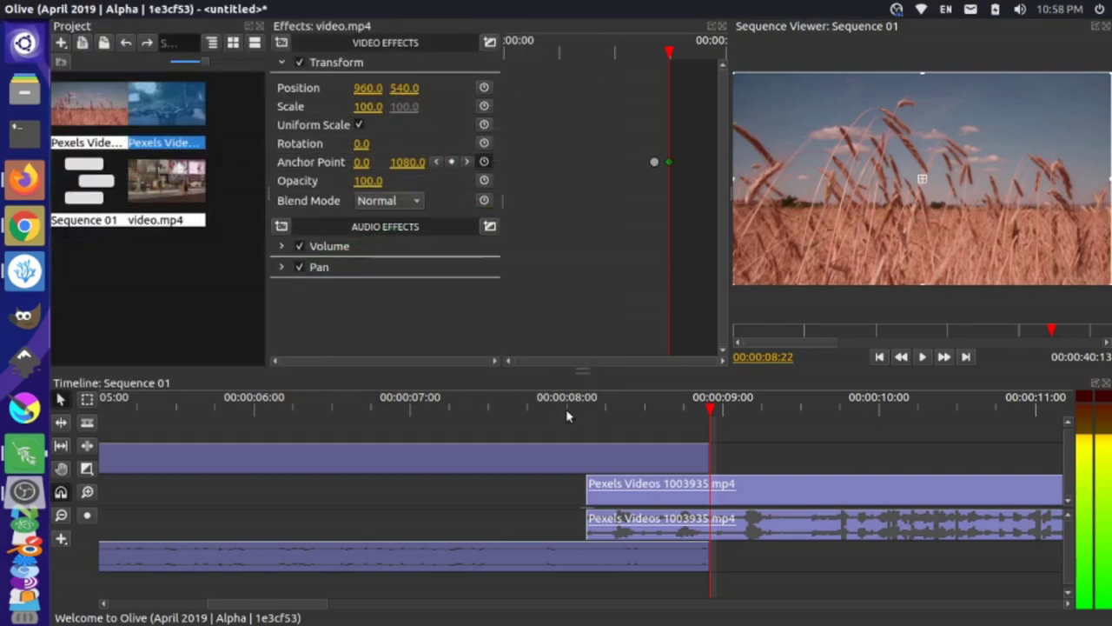
- Play the sequence repeatedly from before the overlap to check video.mp4's vertical movement
click(534, 405)
key(space)
key(space)
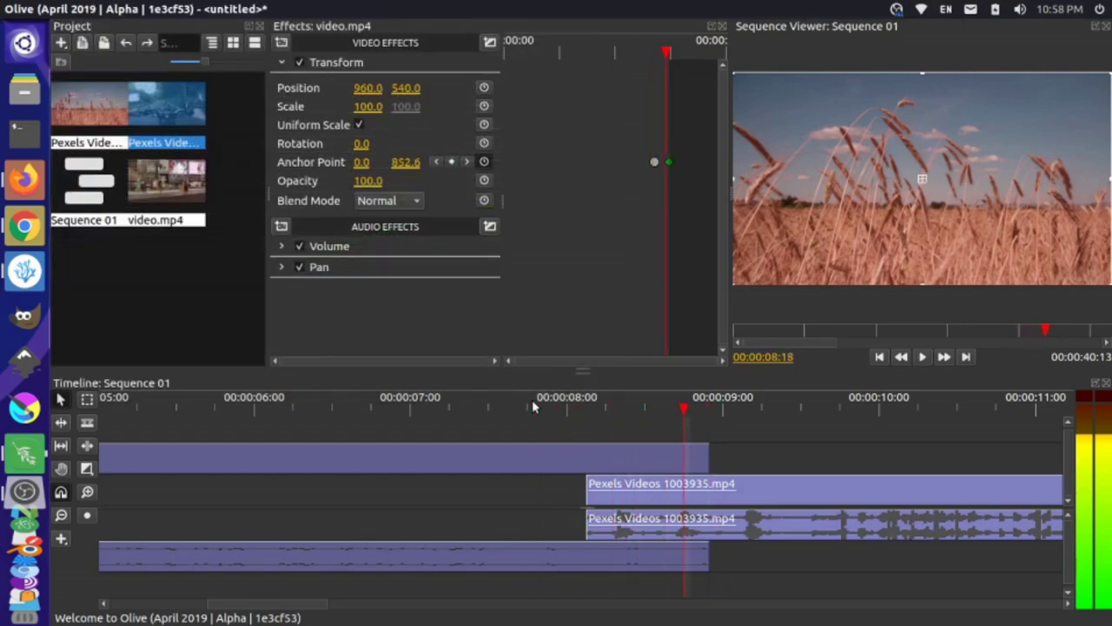
click(408, 406)
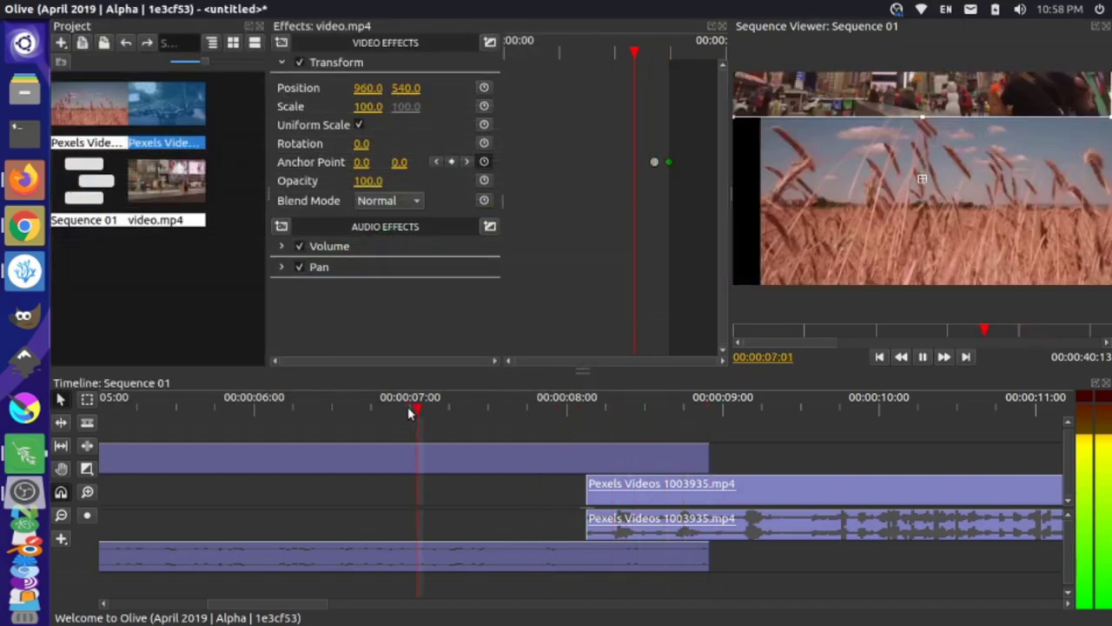
key(space)
click(308, 409)
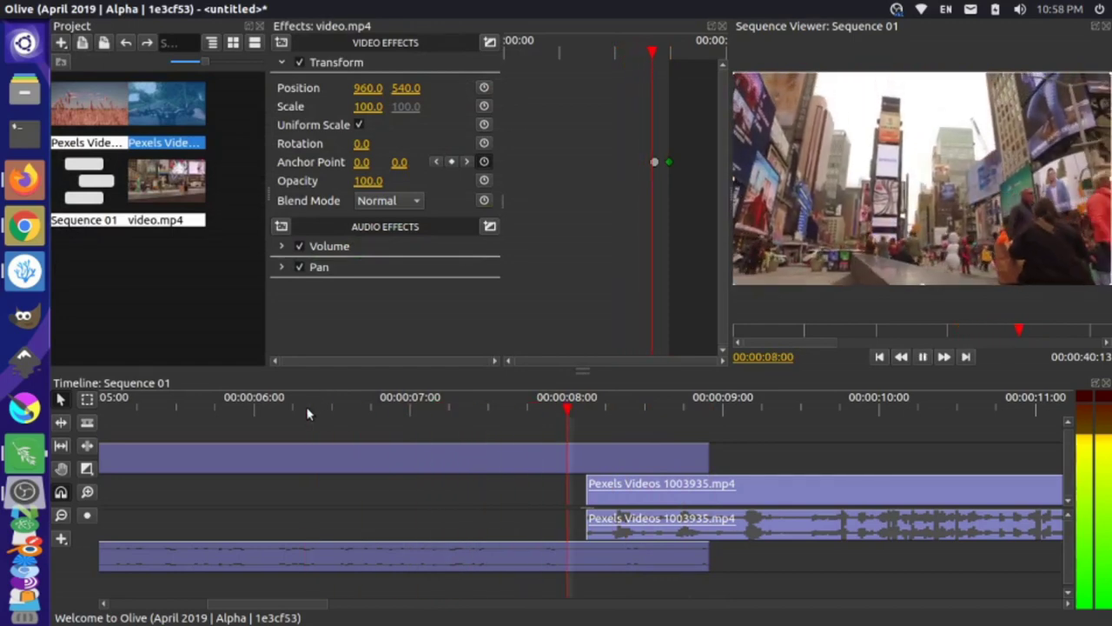
key(space)
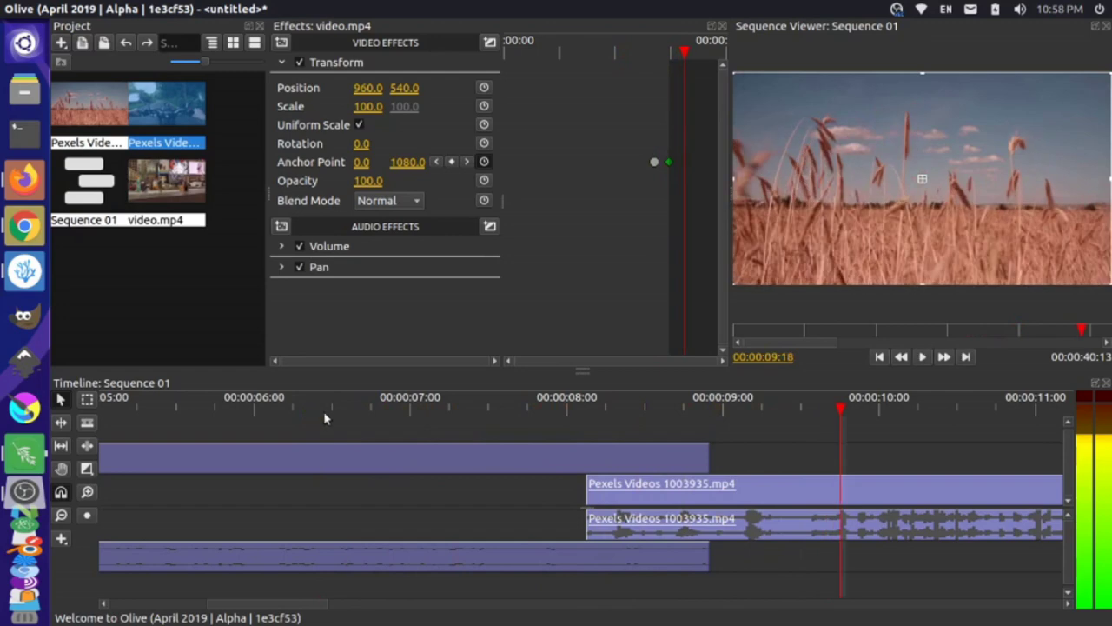
- Align the first vertical Anchor Point keyframe of Pexels Videos 1003935.mp4 with the clip's start at 00:00:08:03 in the Graph Editor
click(721, 484)
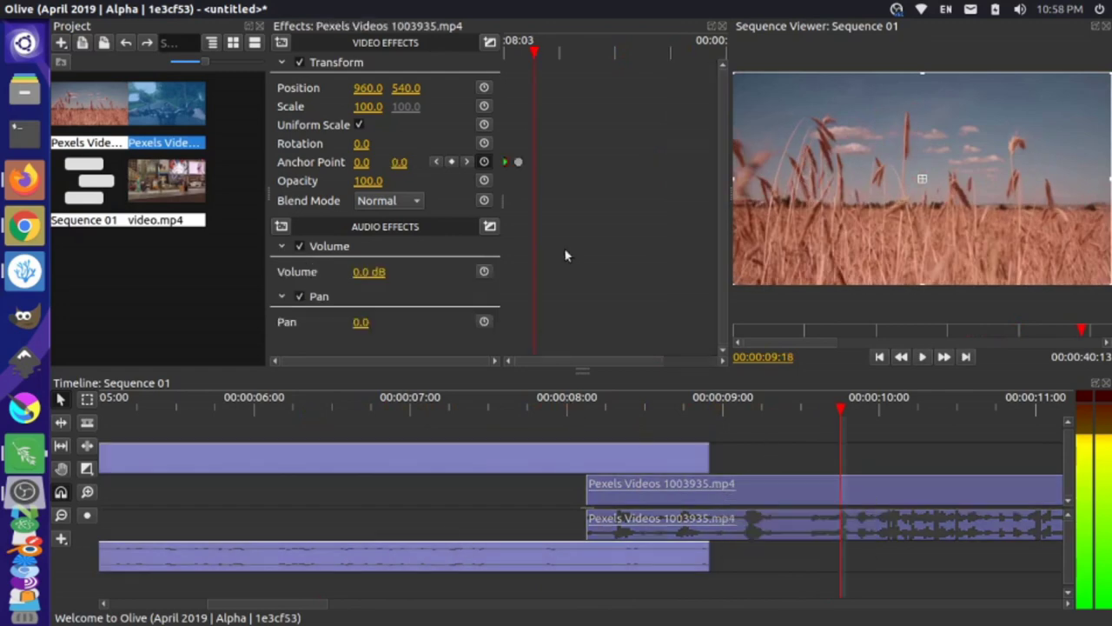
right_click(507, 162)
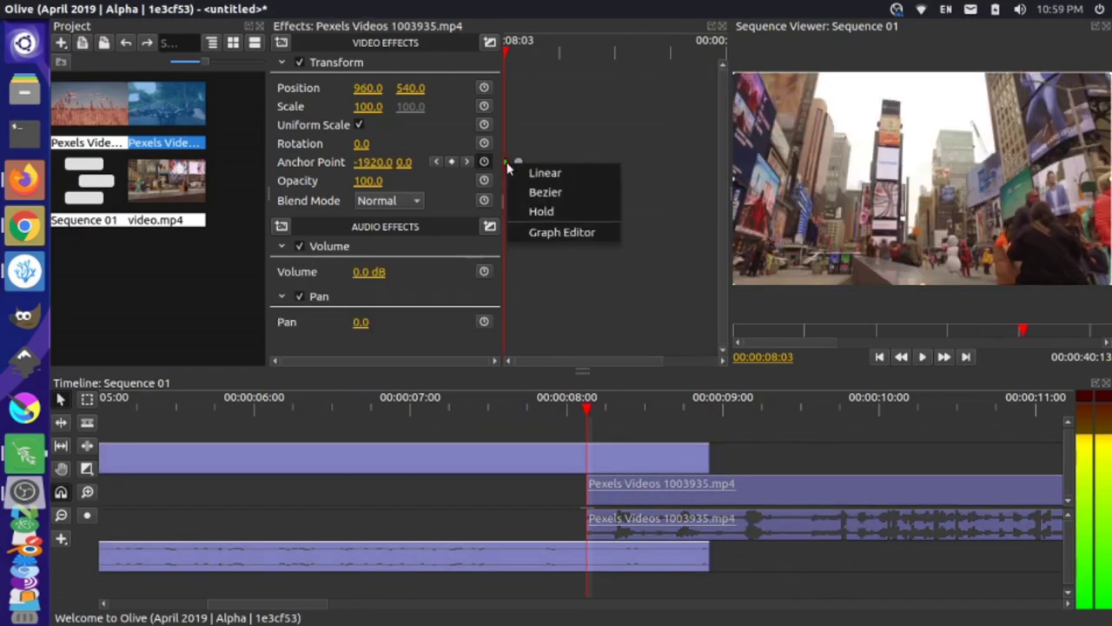
click(565, 232)
drag(303, 186, 453, 149)
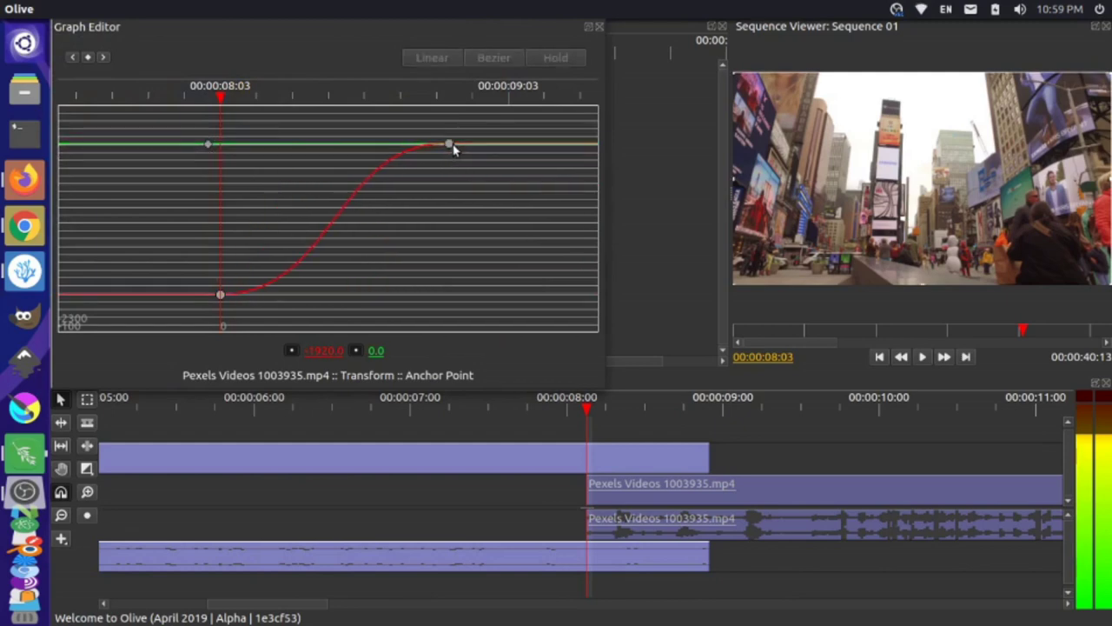
click(208, 144)
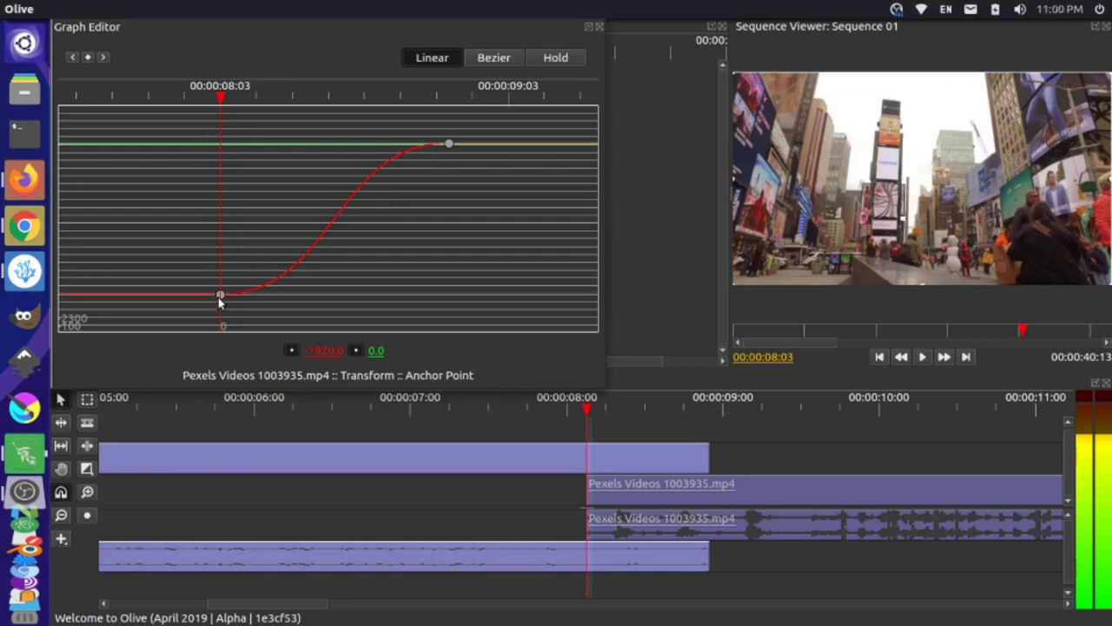
- Set the Anchor Point of Pexels Videos 1003935.mp4 at 00:00:08:03 to 0 horizontally and -1080 vertically
click(321, 354)
text(0)
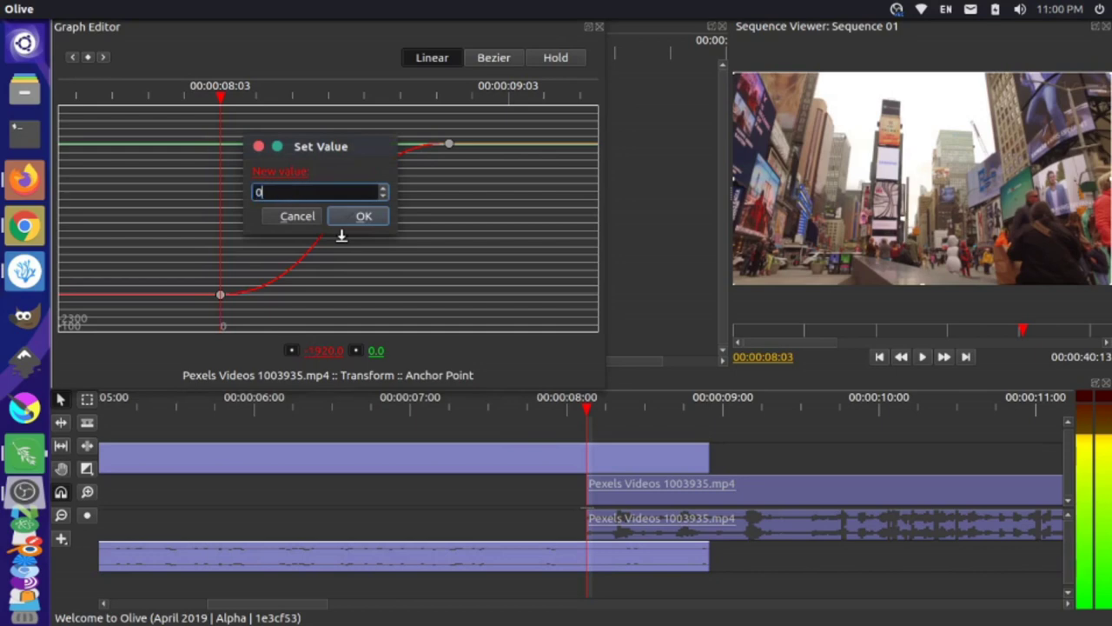
click(346, 214)
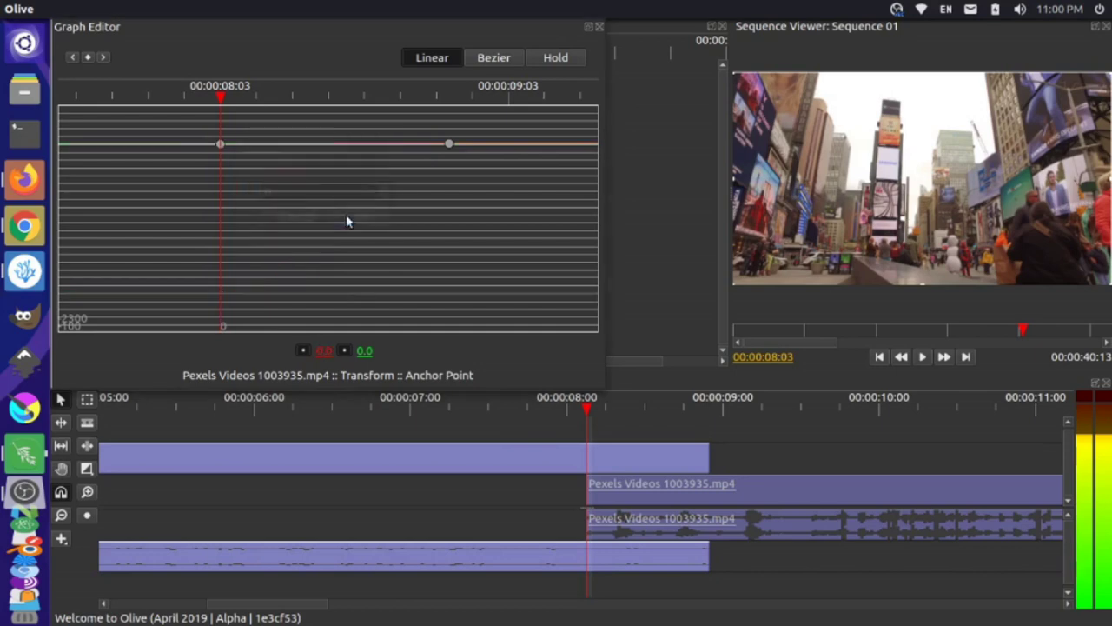
click(365, 351)
text(-1080)
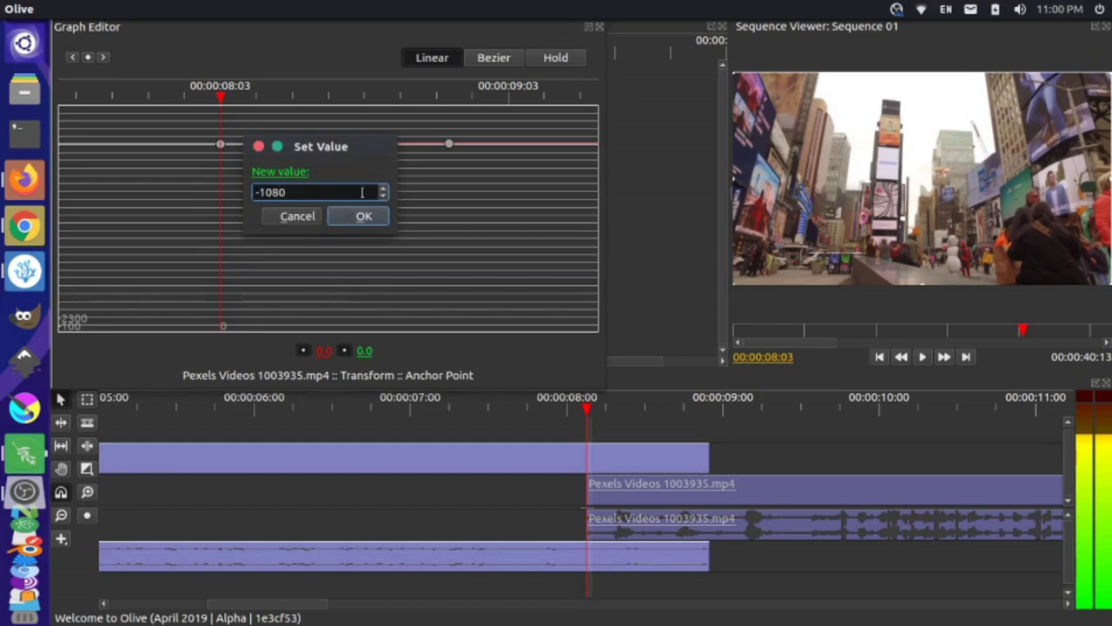
click(363, 216)
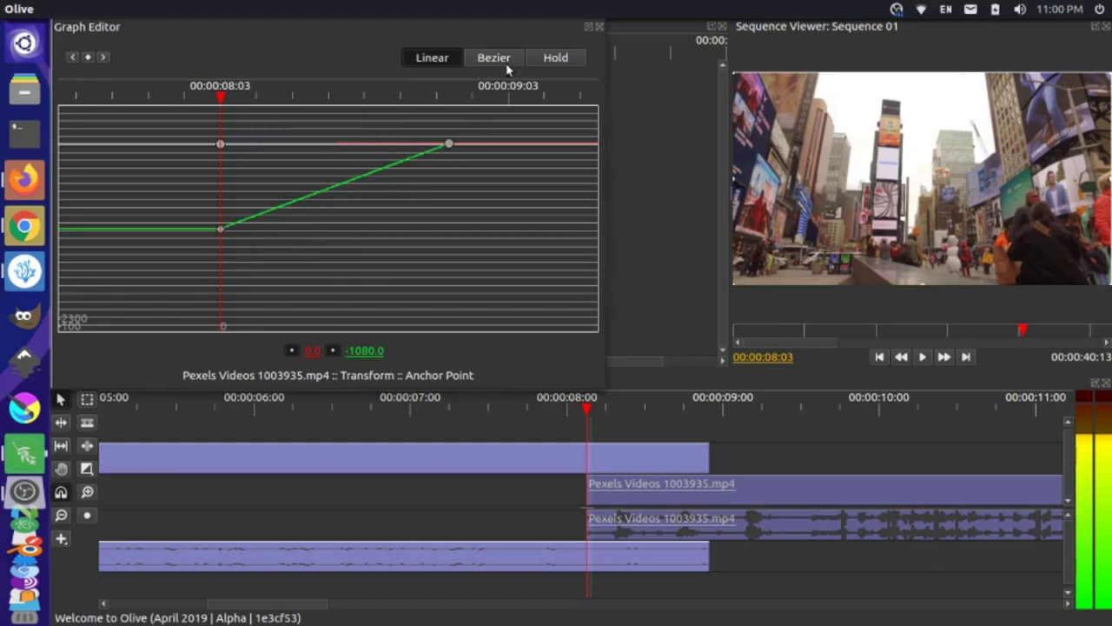
click(599, 27)
- Play the clip overlap repeatedly from earlier points, including 00:00:06:22, to review both clips' vertical push transition
key(space)
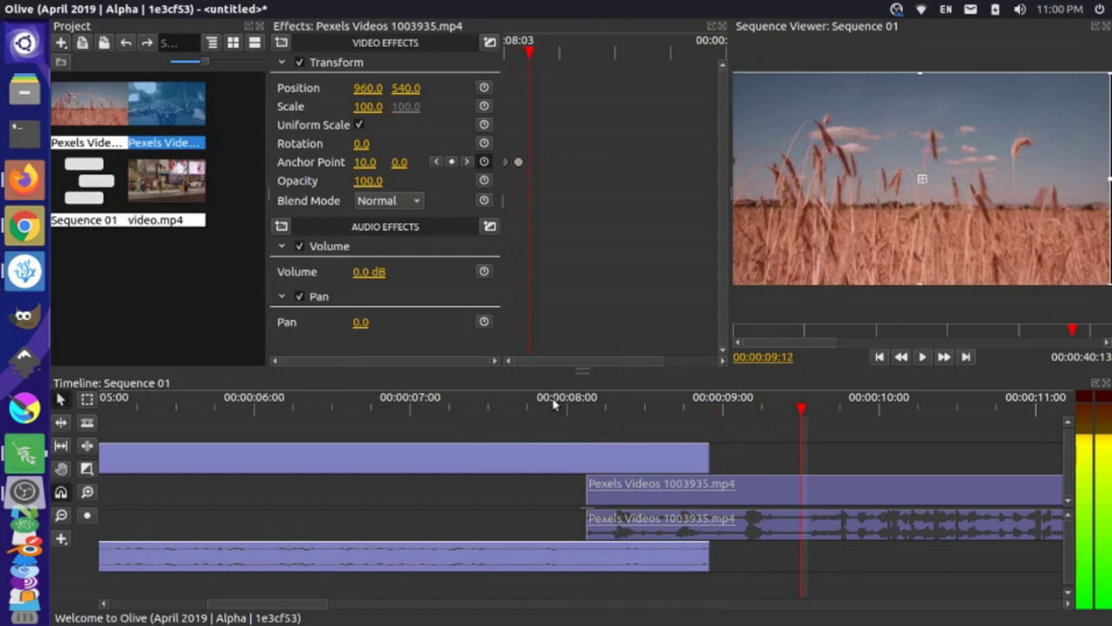
click(554, 404)
key(space)
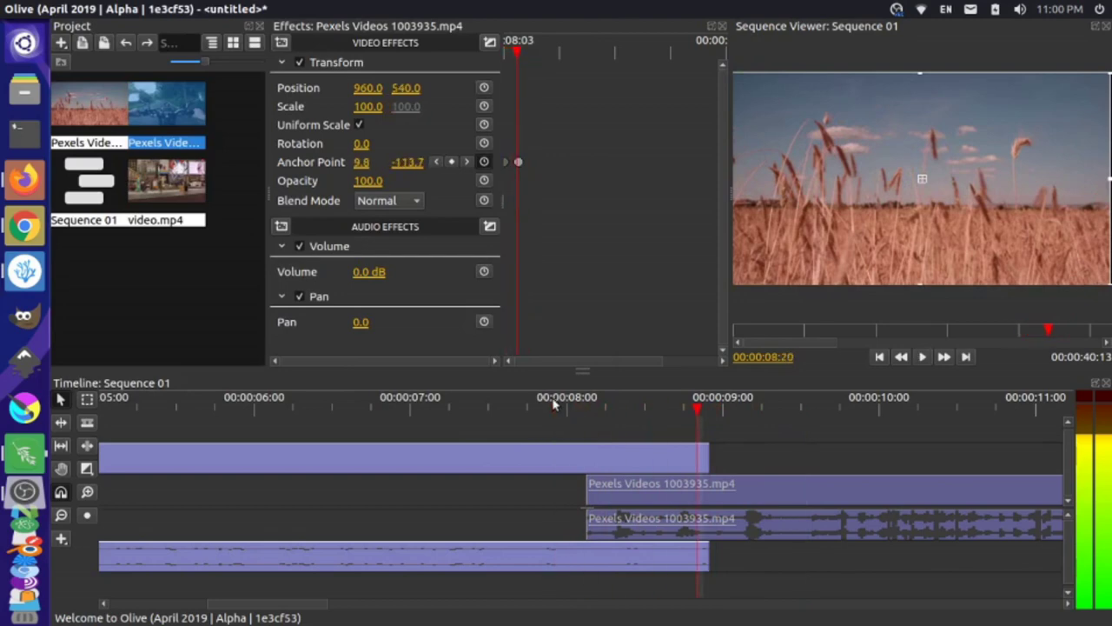
click(458, 406)
key(space)
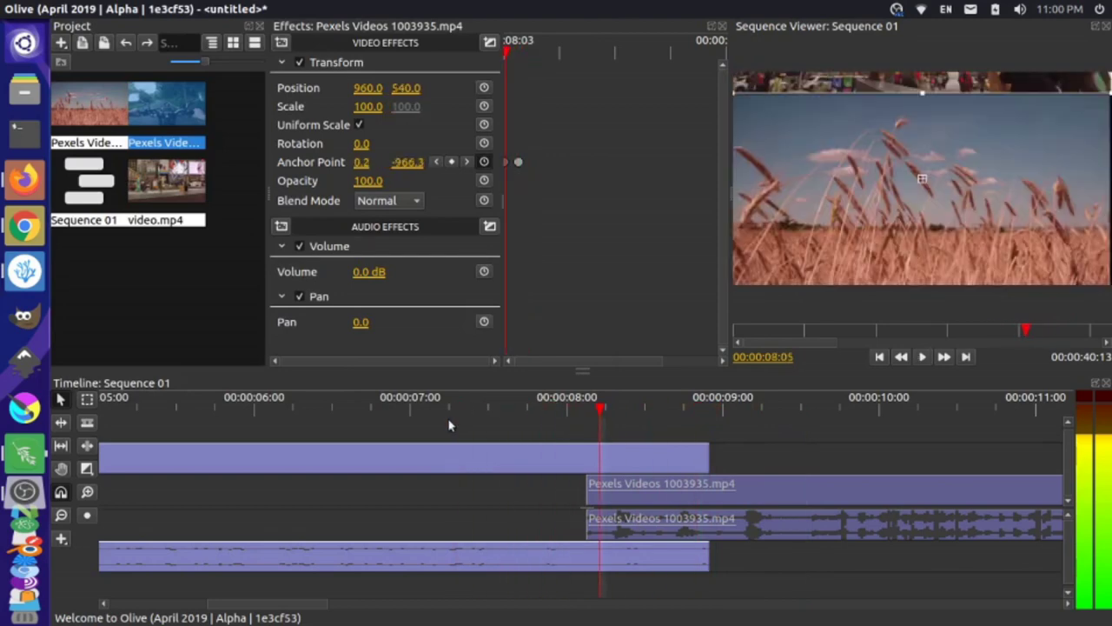
key(space)
click(401, 407)
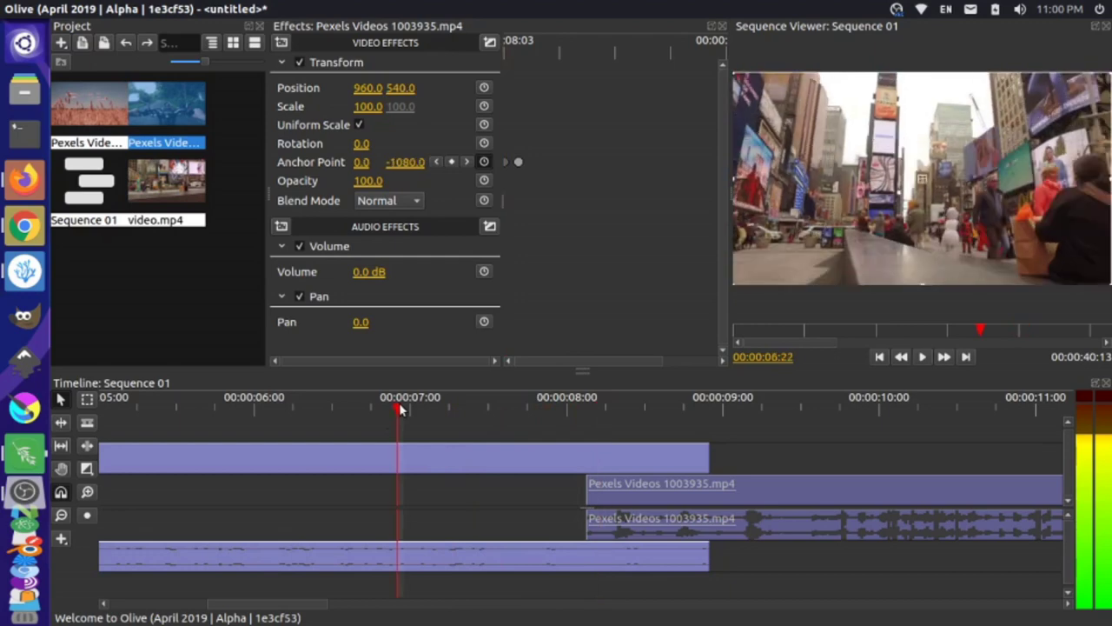
key(space)
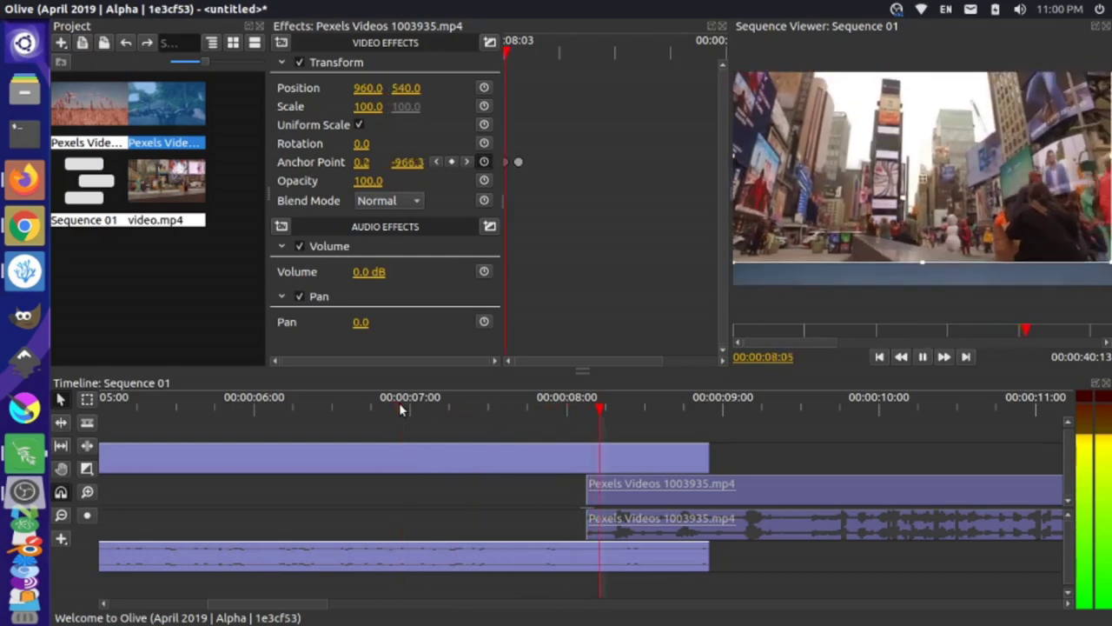